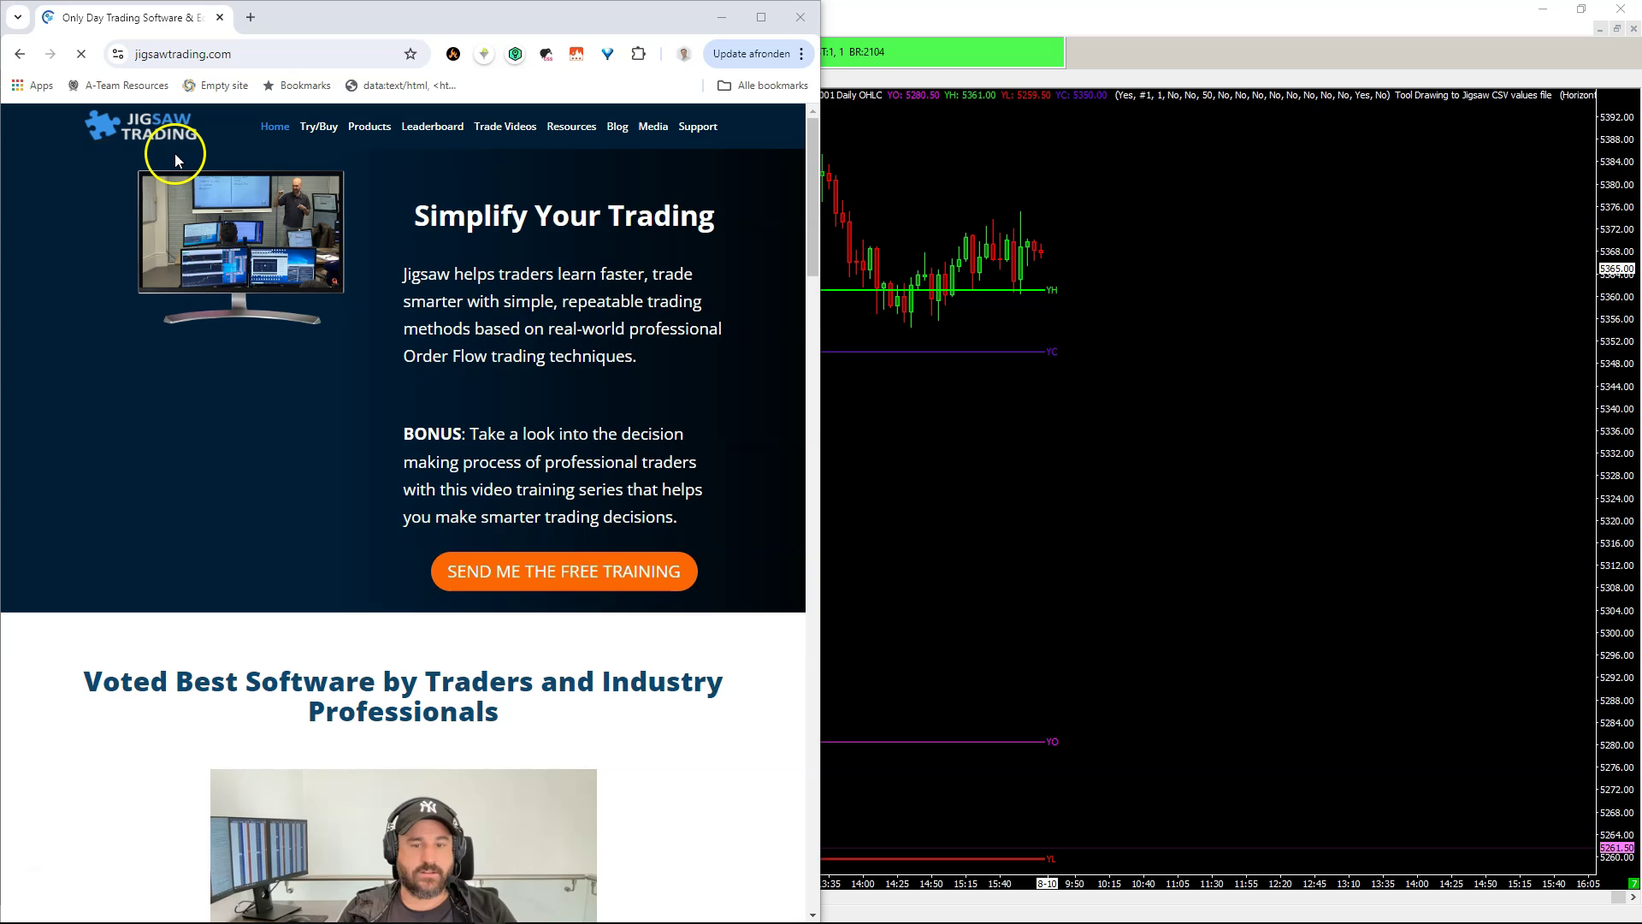
Return to the Jigsaw help page on loading levels and examine its load settings and CSV file format
click(18, 54)
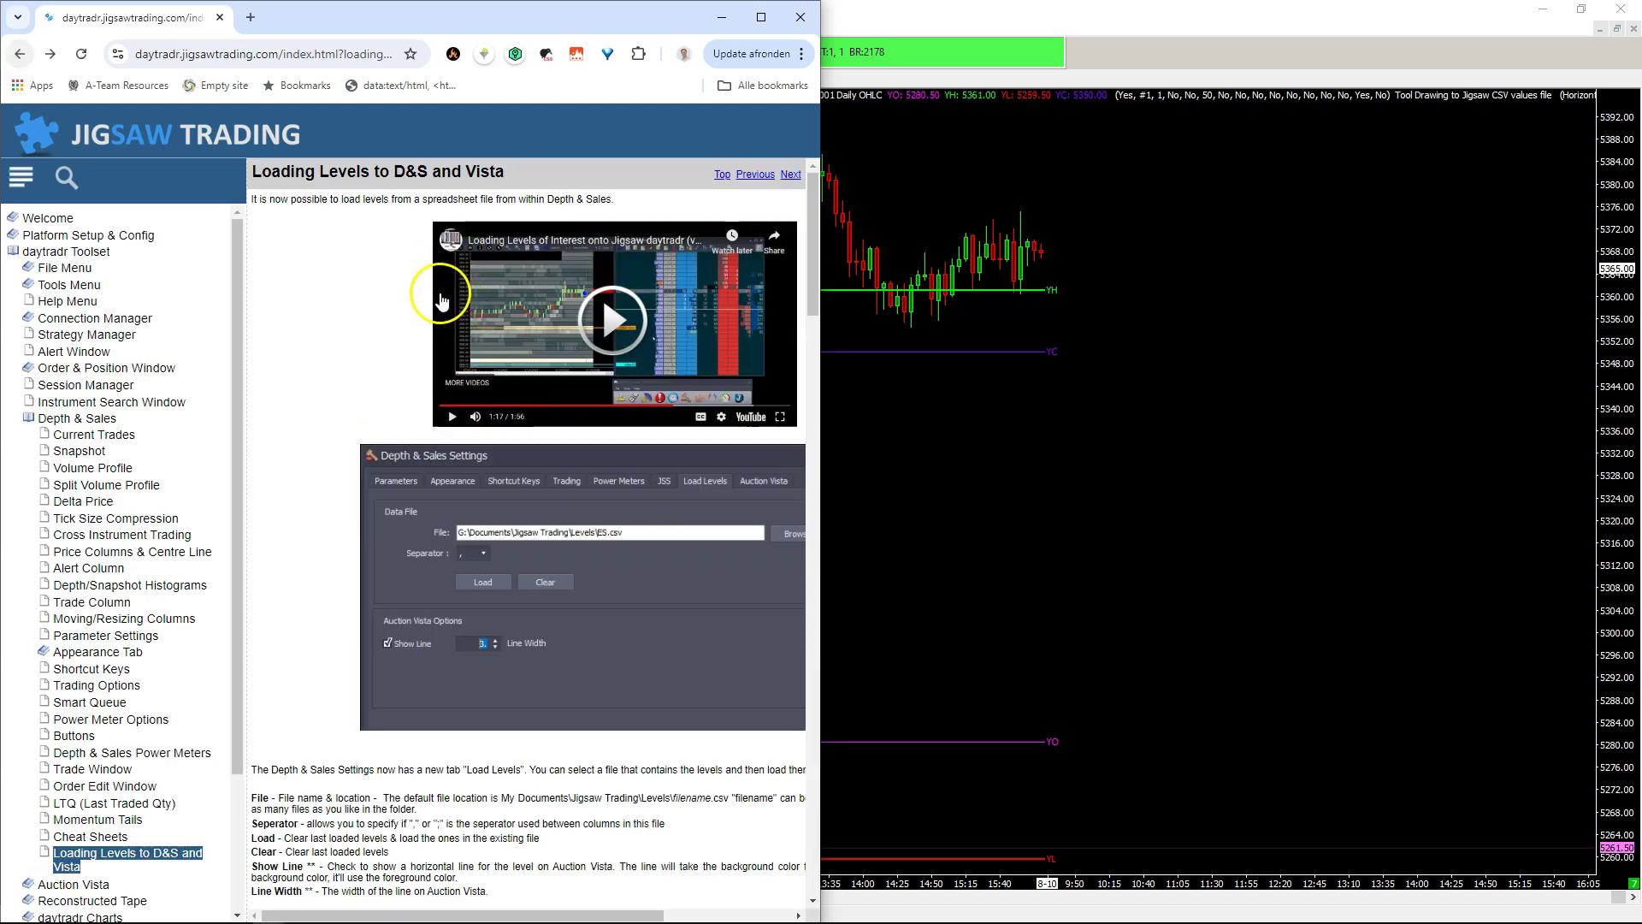
scroll(310, 413, down, 4)
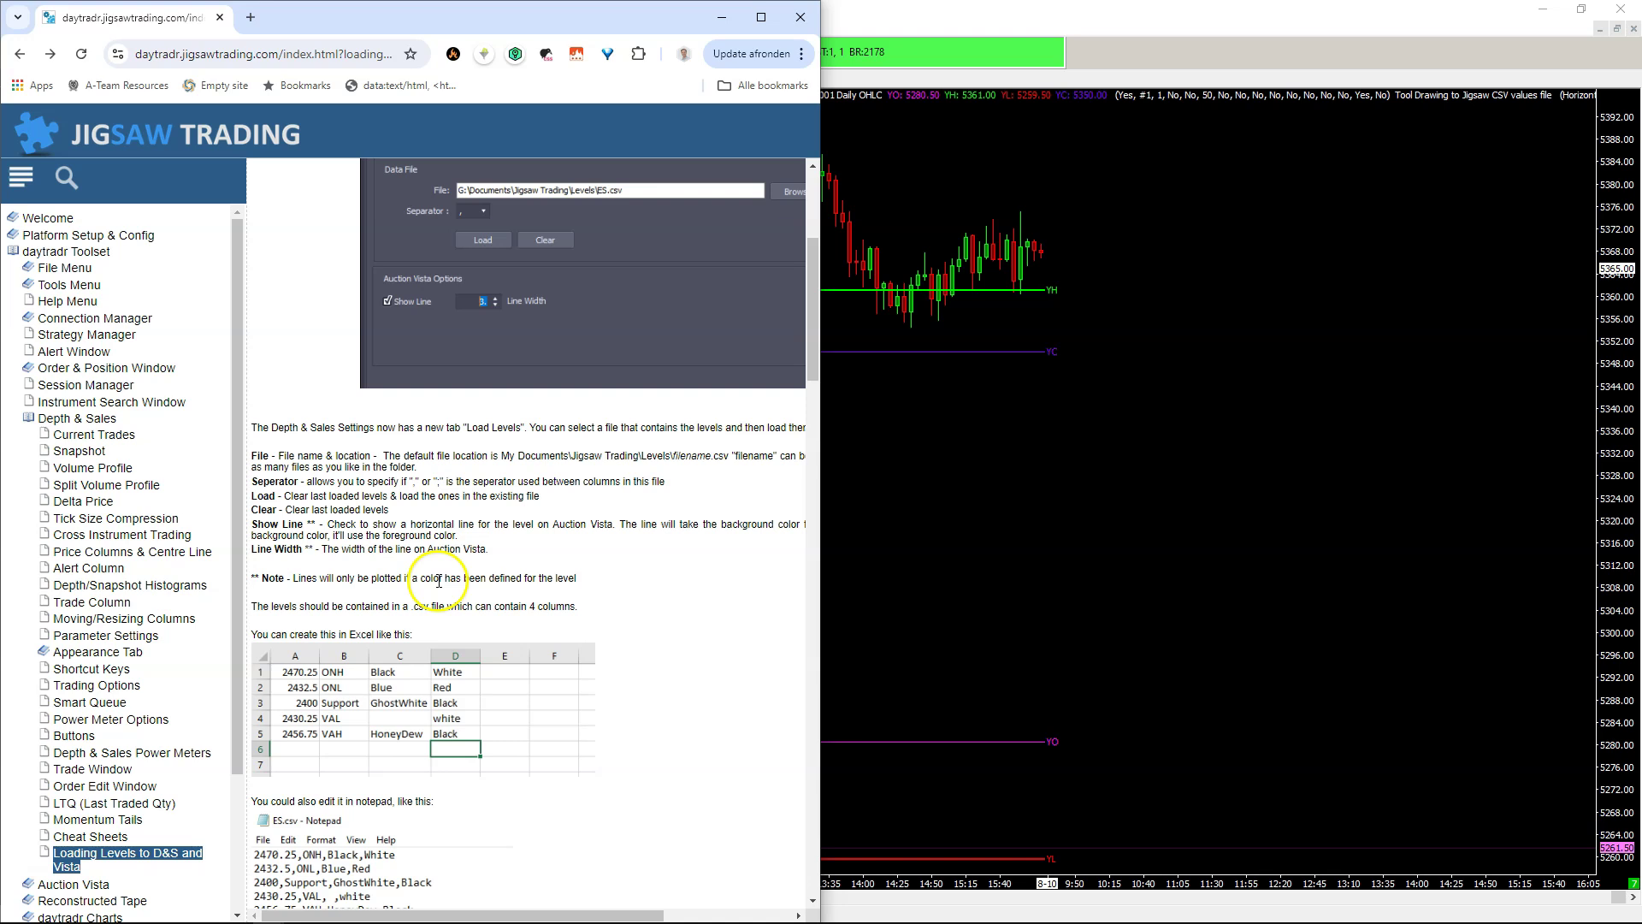
double_click(421, 605)
scroll(411, 550, up, 4)
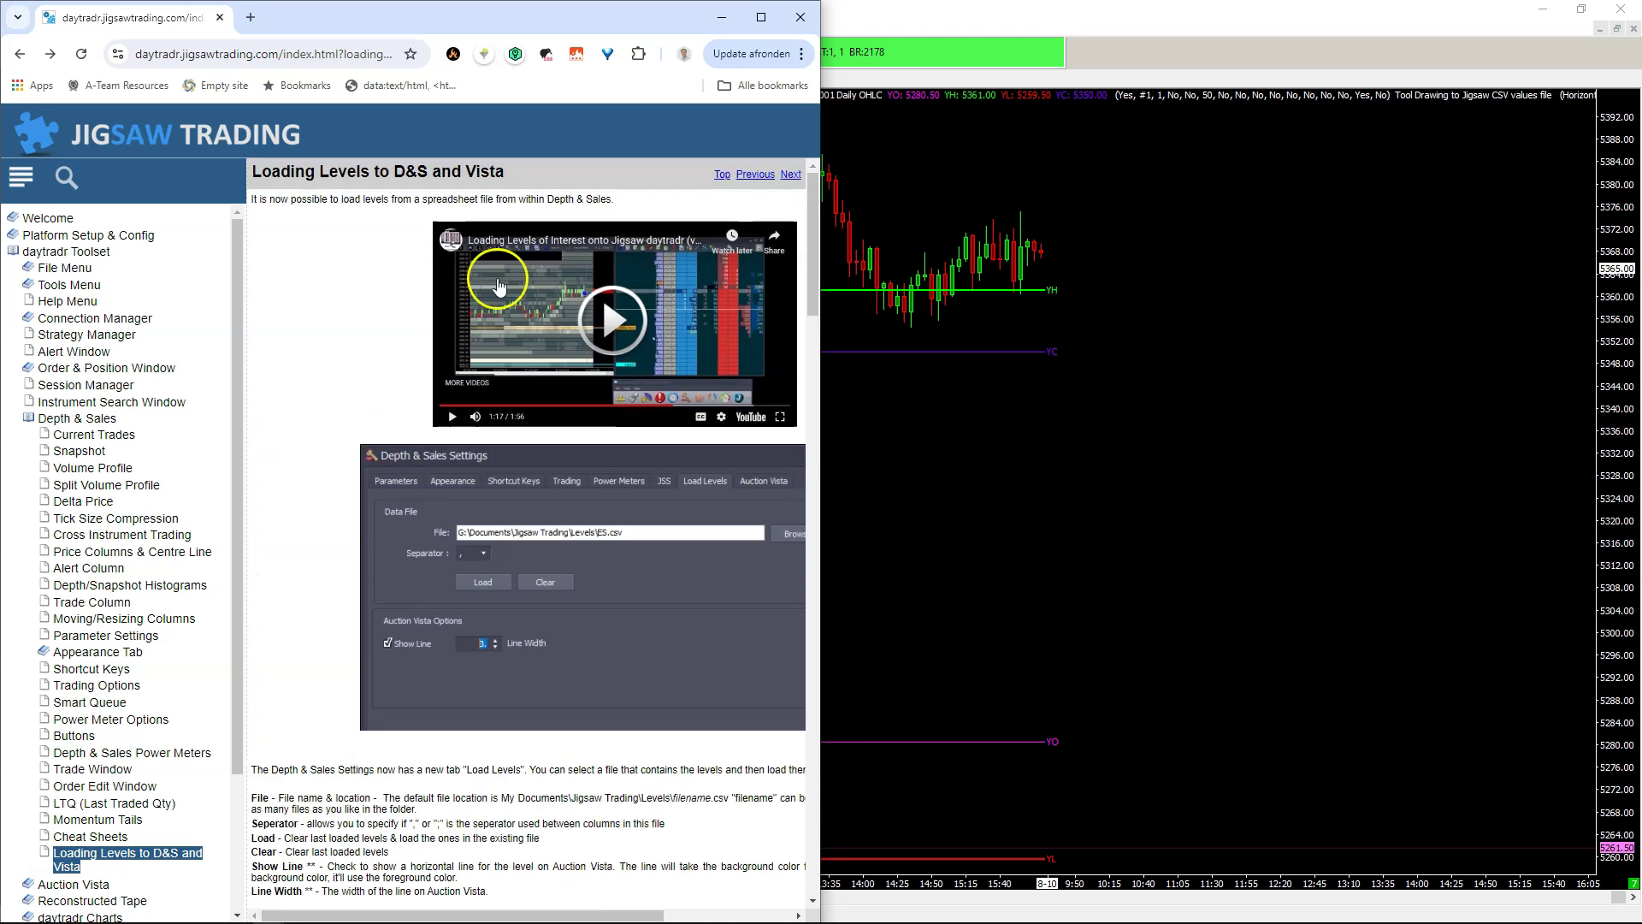
scroll(381, 479, down, 7)
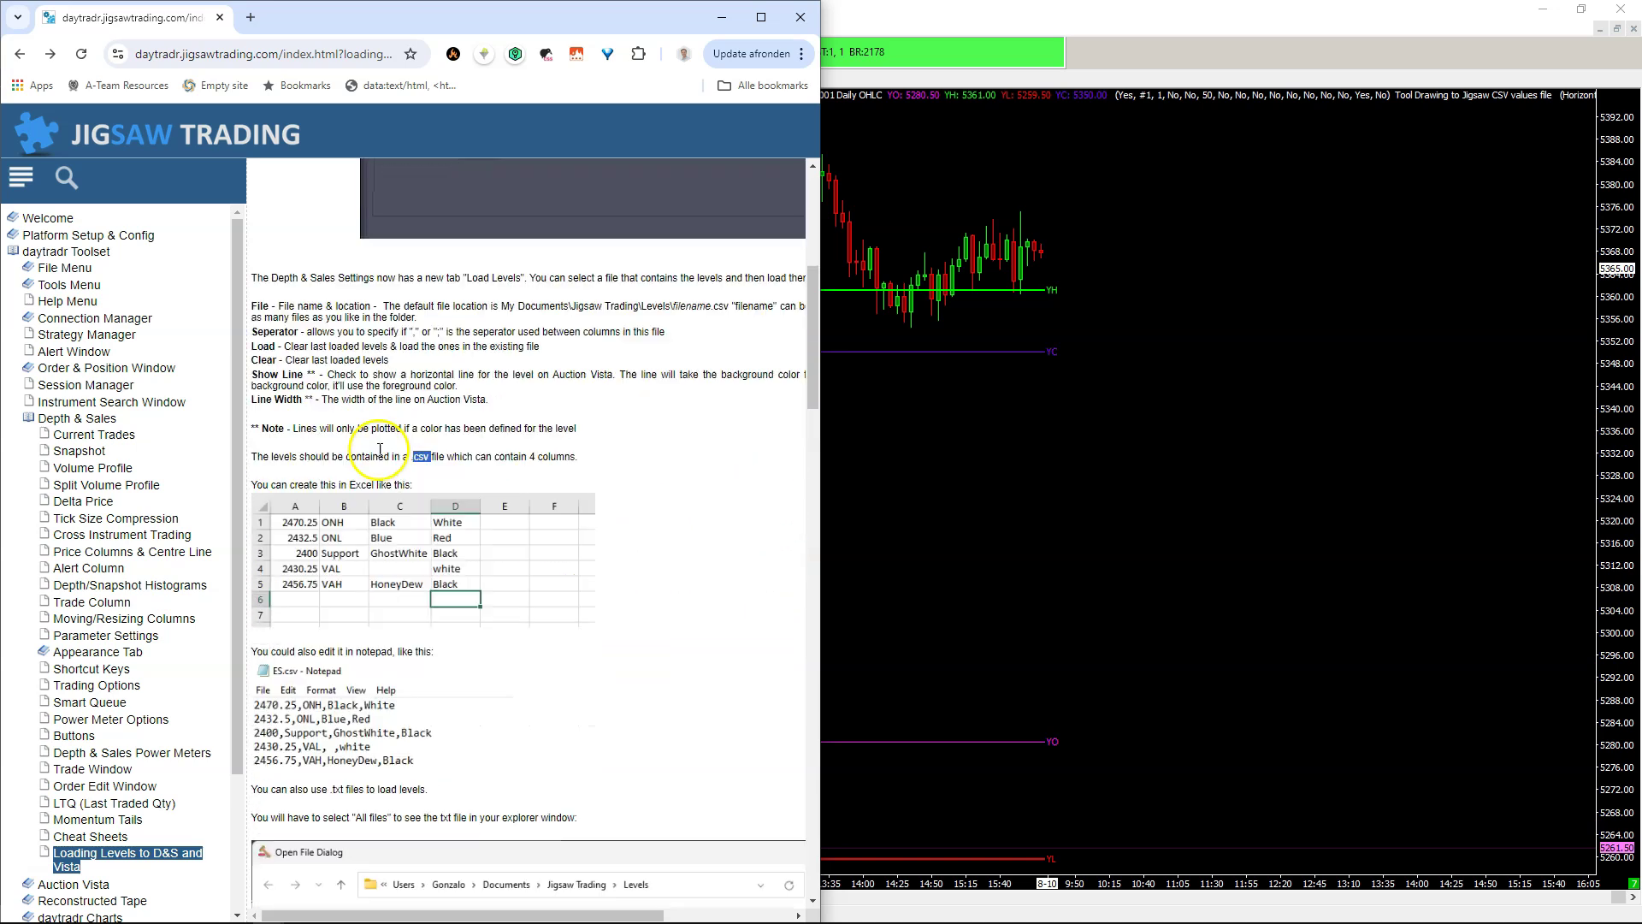
scroll(379, 453, up, 4)
scroll(380, 454, up, 3)
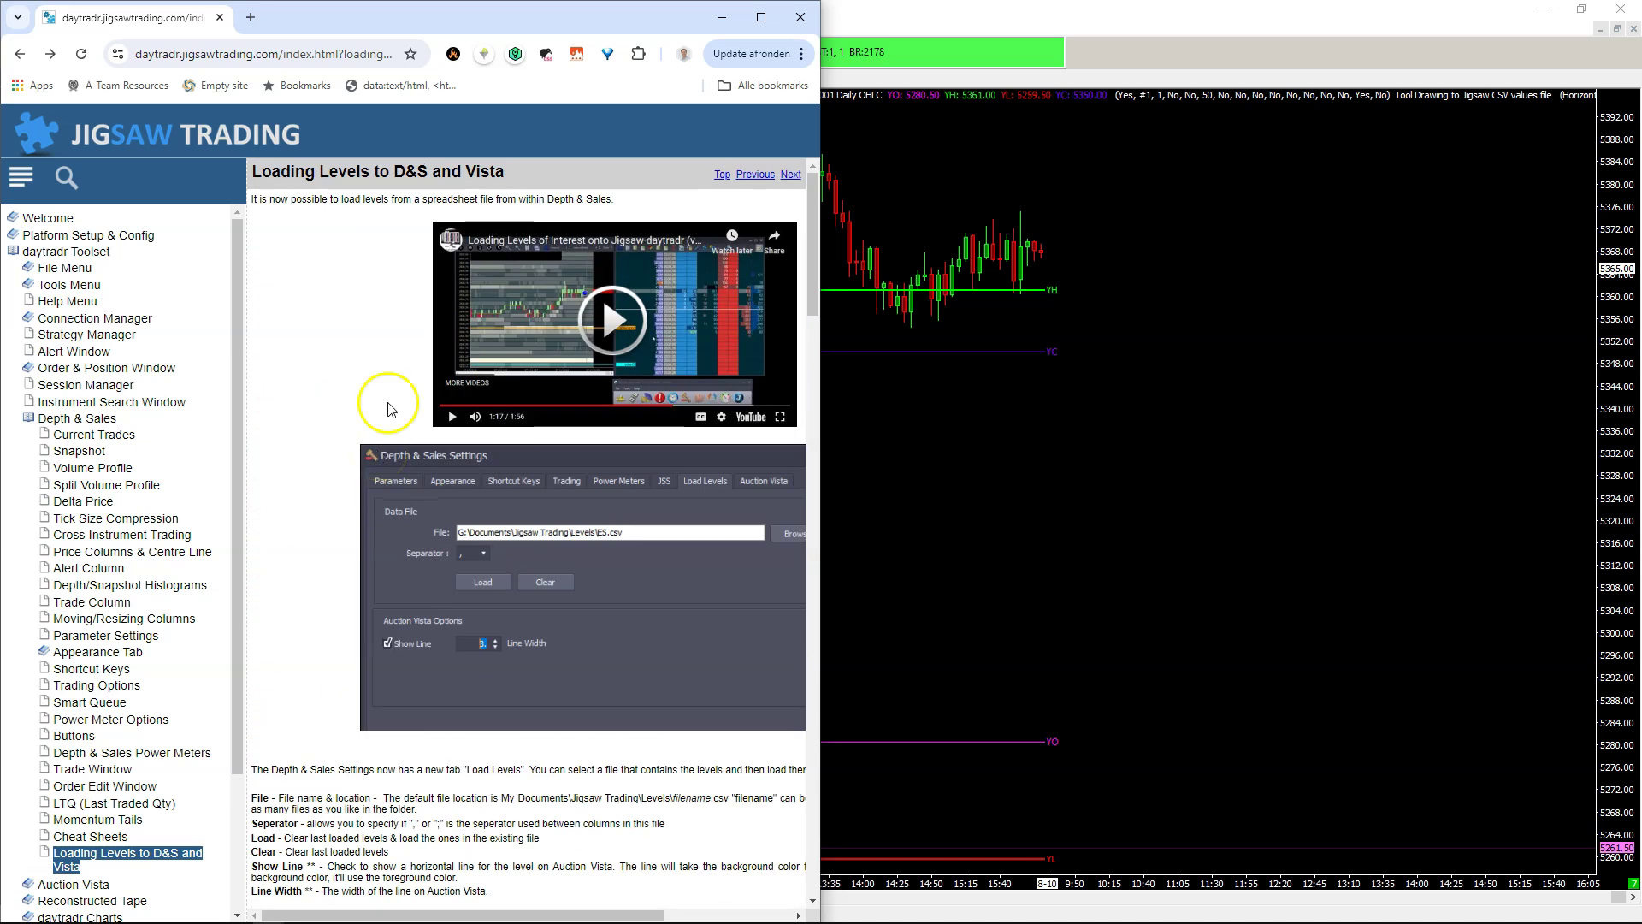
Switch to Sierra Chart and select the Tool Drawing to Jigsaw CSV values file study in the chart's studies list
click(712, 18)
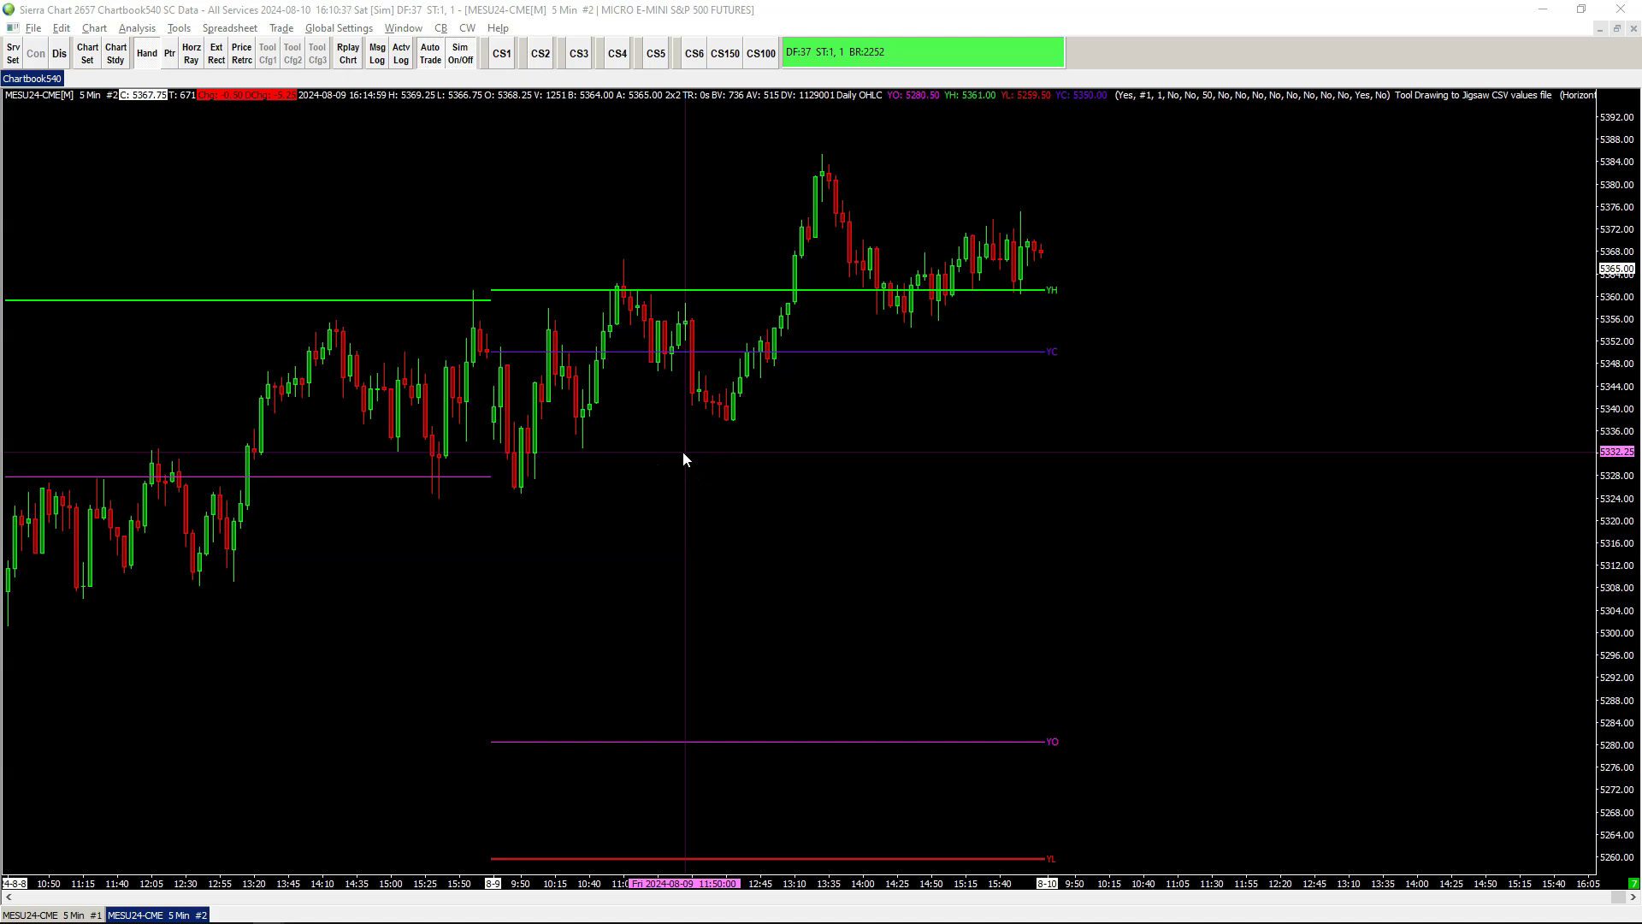
click(545, 501)
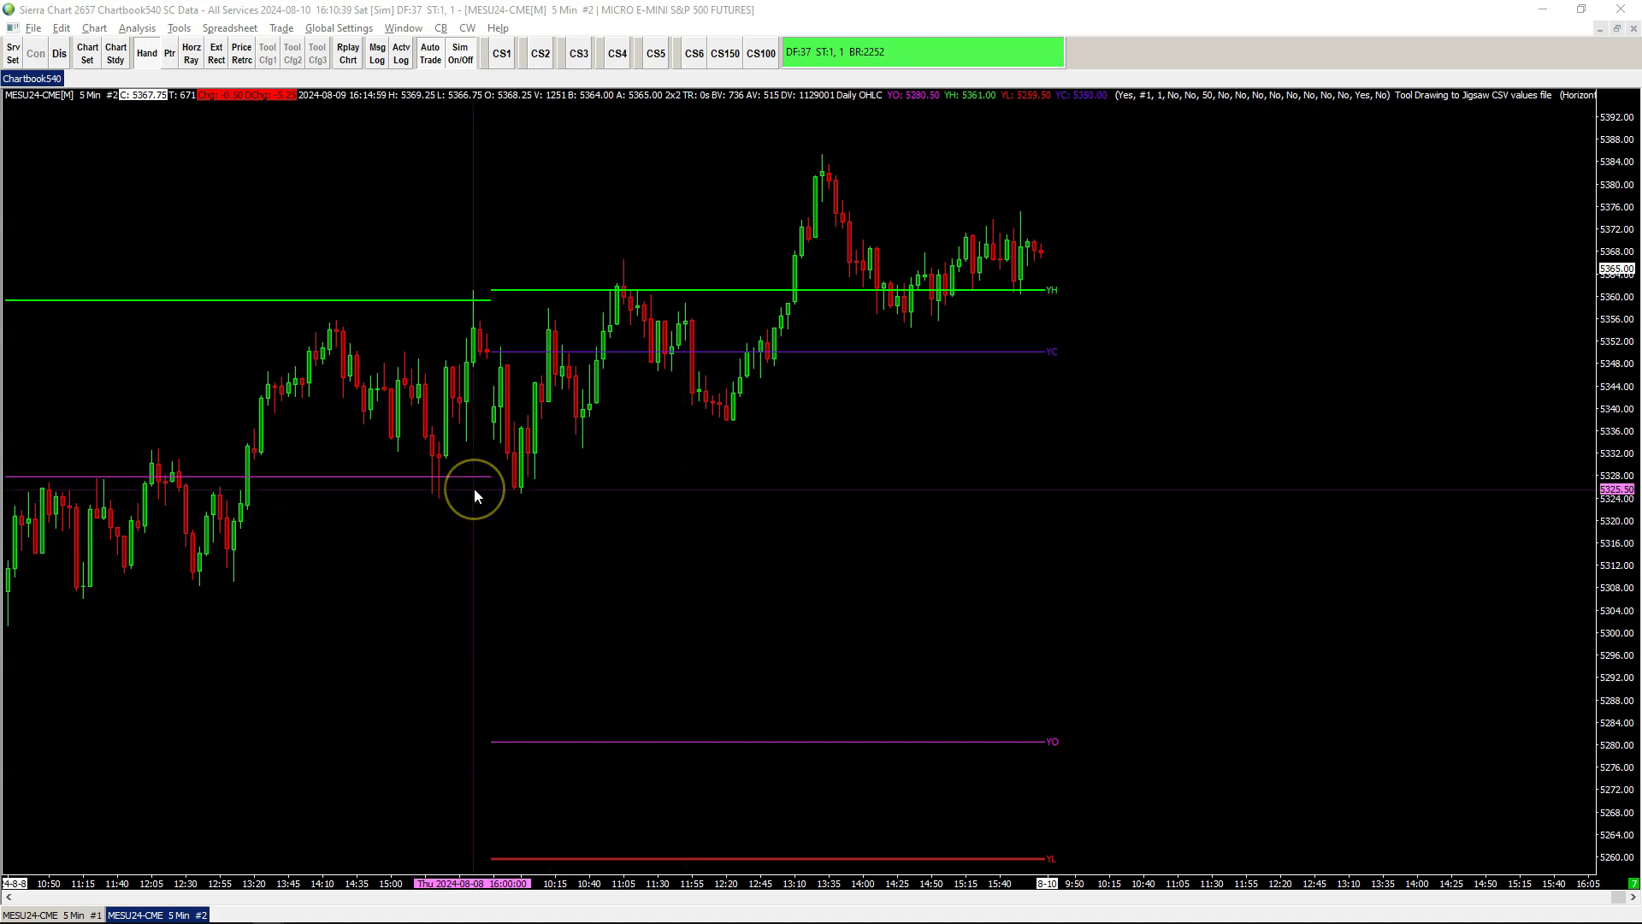
click(113, 55)
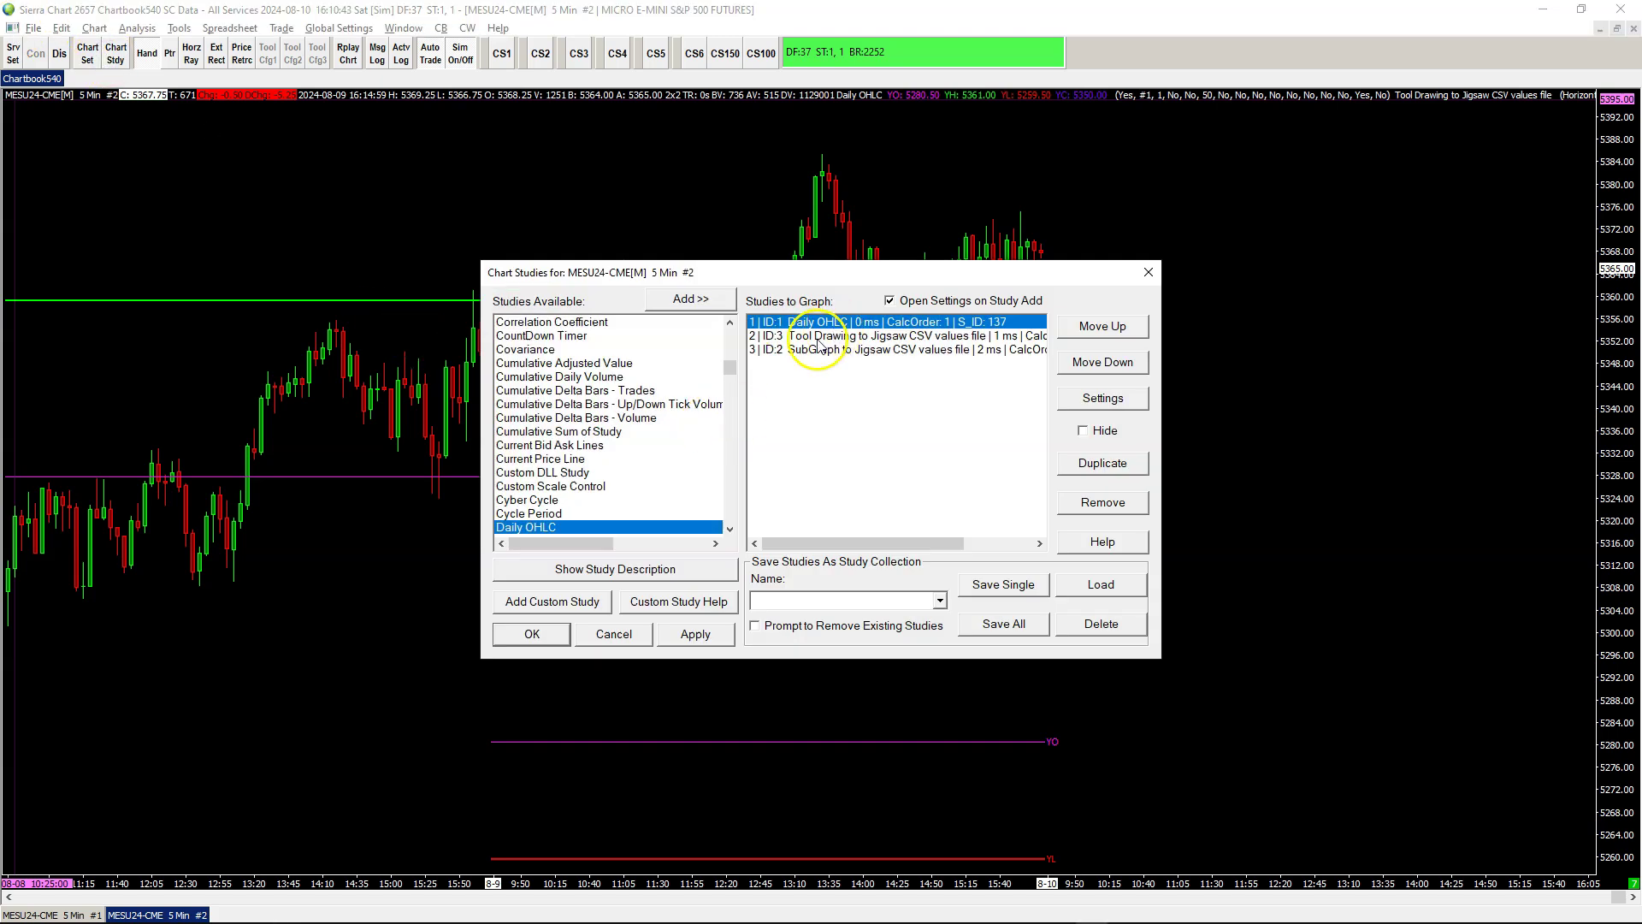
click(855, 335)
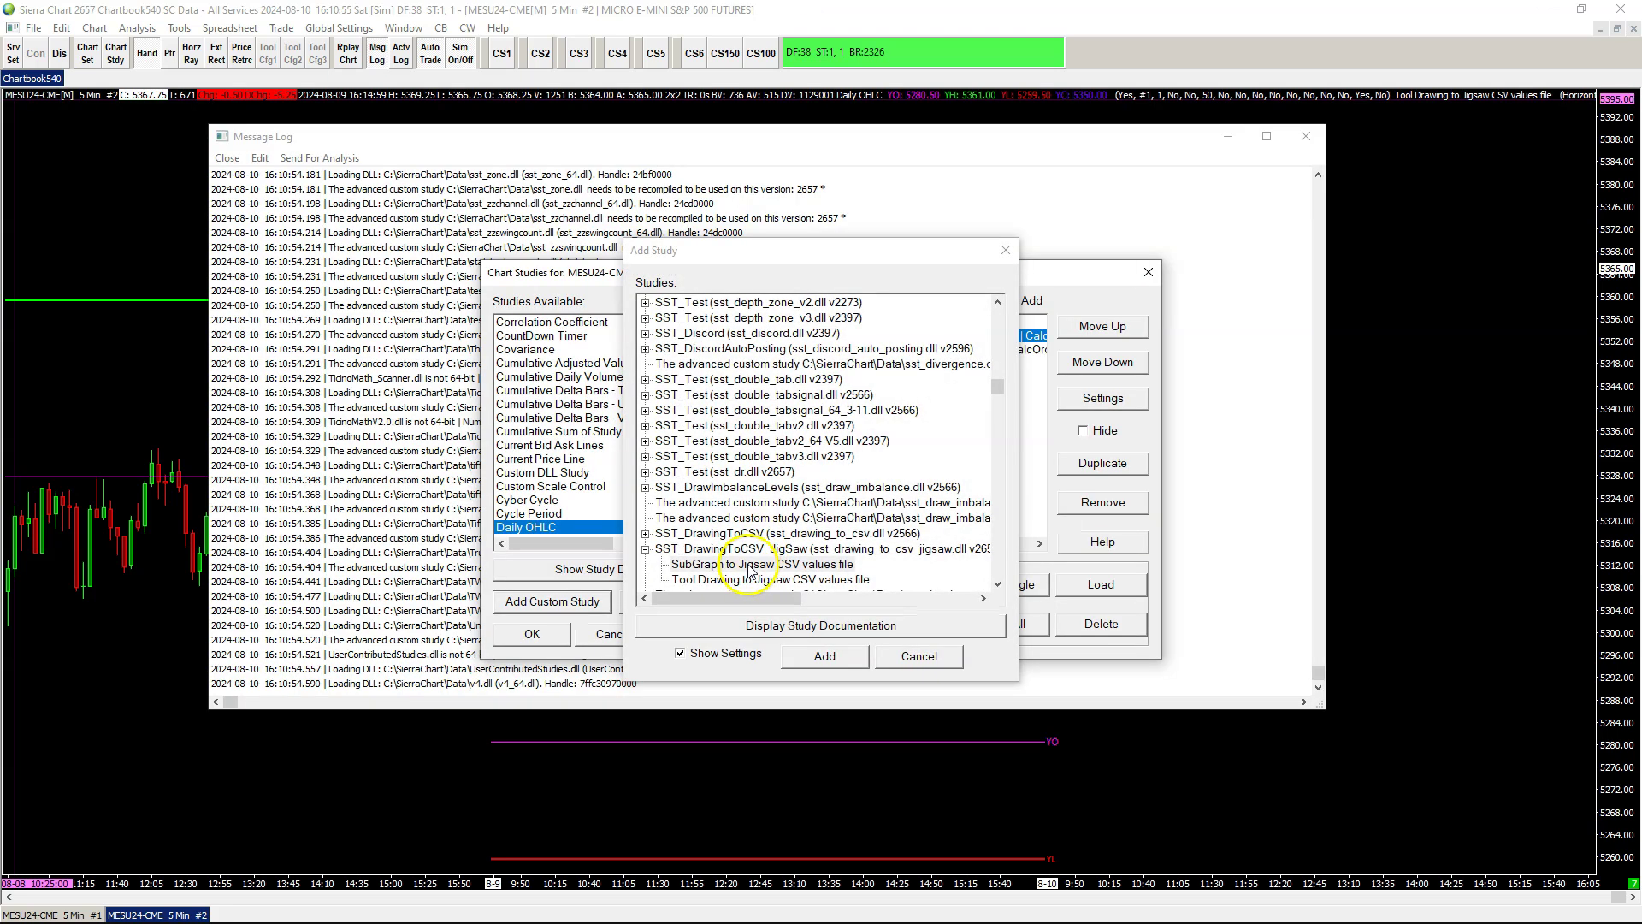
Display the documentation of the custom studies SubGraph and Tool Drawing to Jigsaw CSV values file, without adding either study
click(750, 565)
click(732, 627)
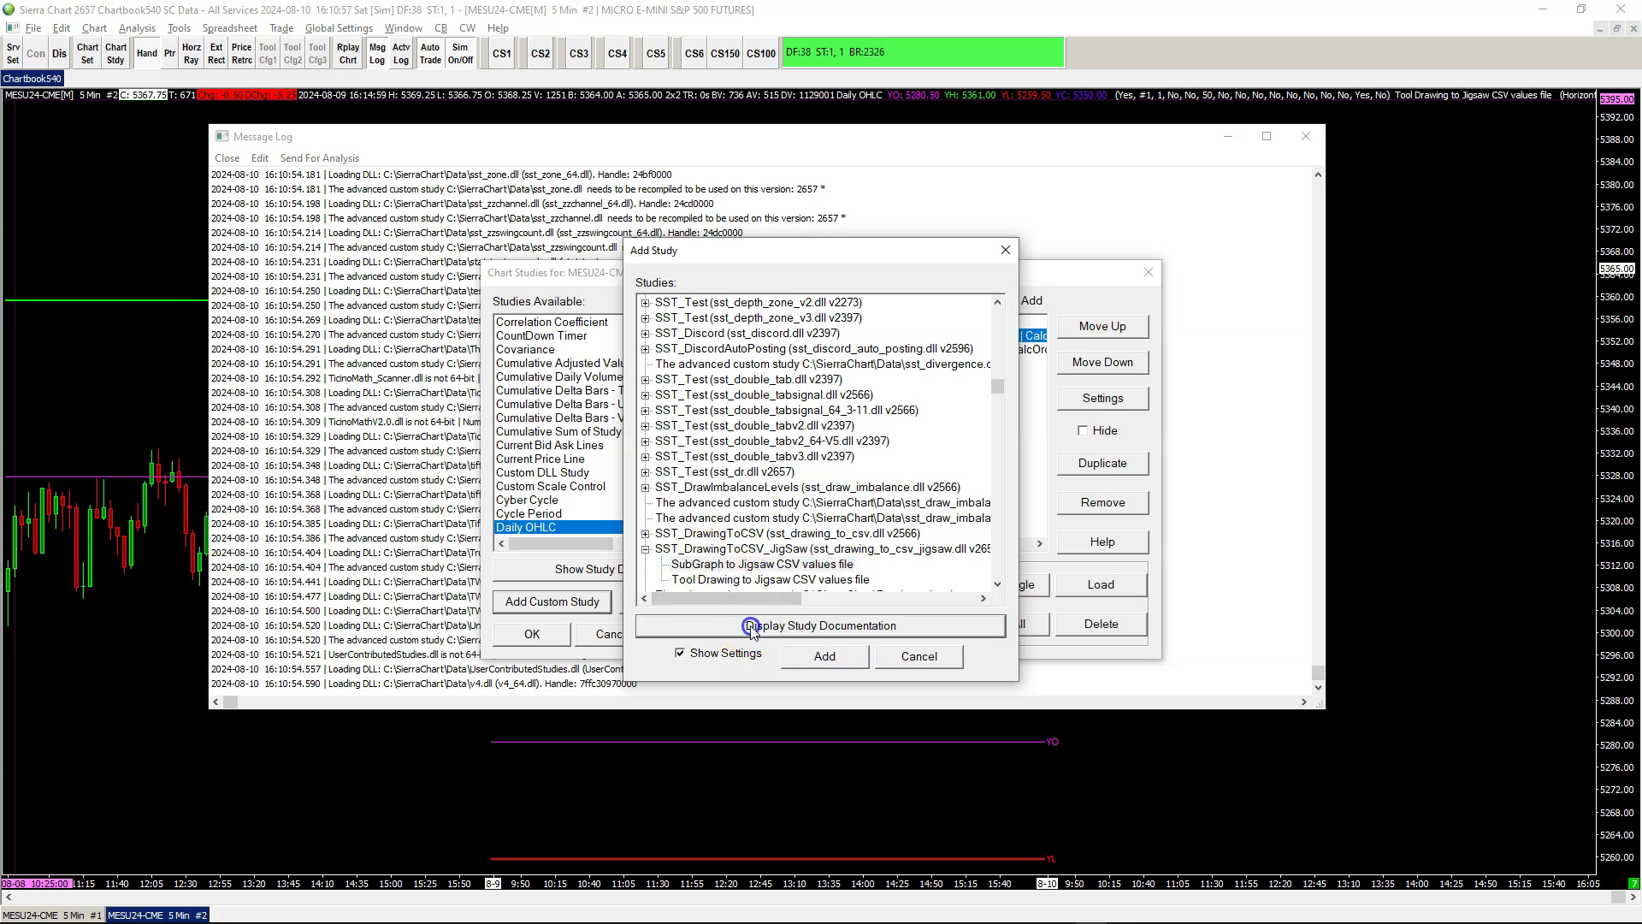
click(743, 582)
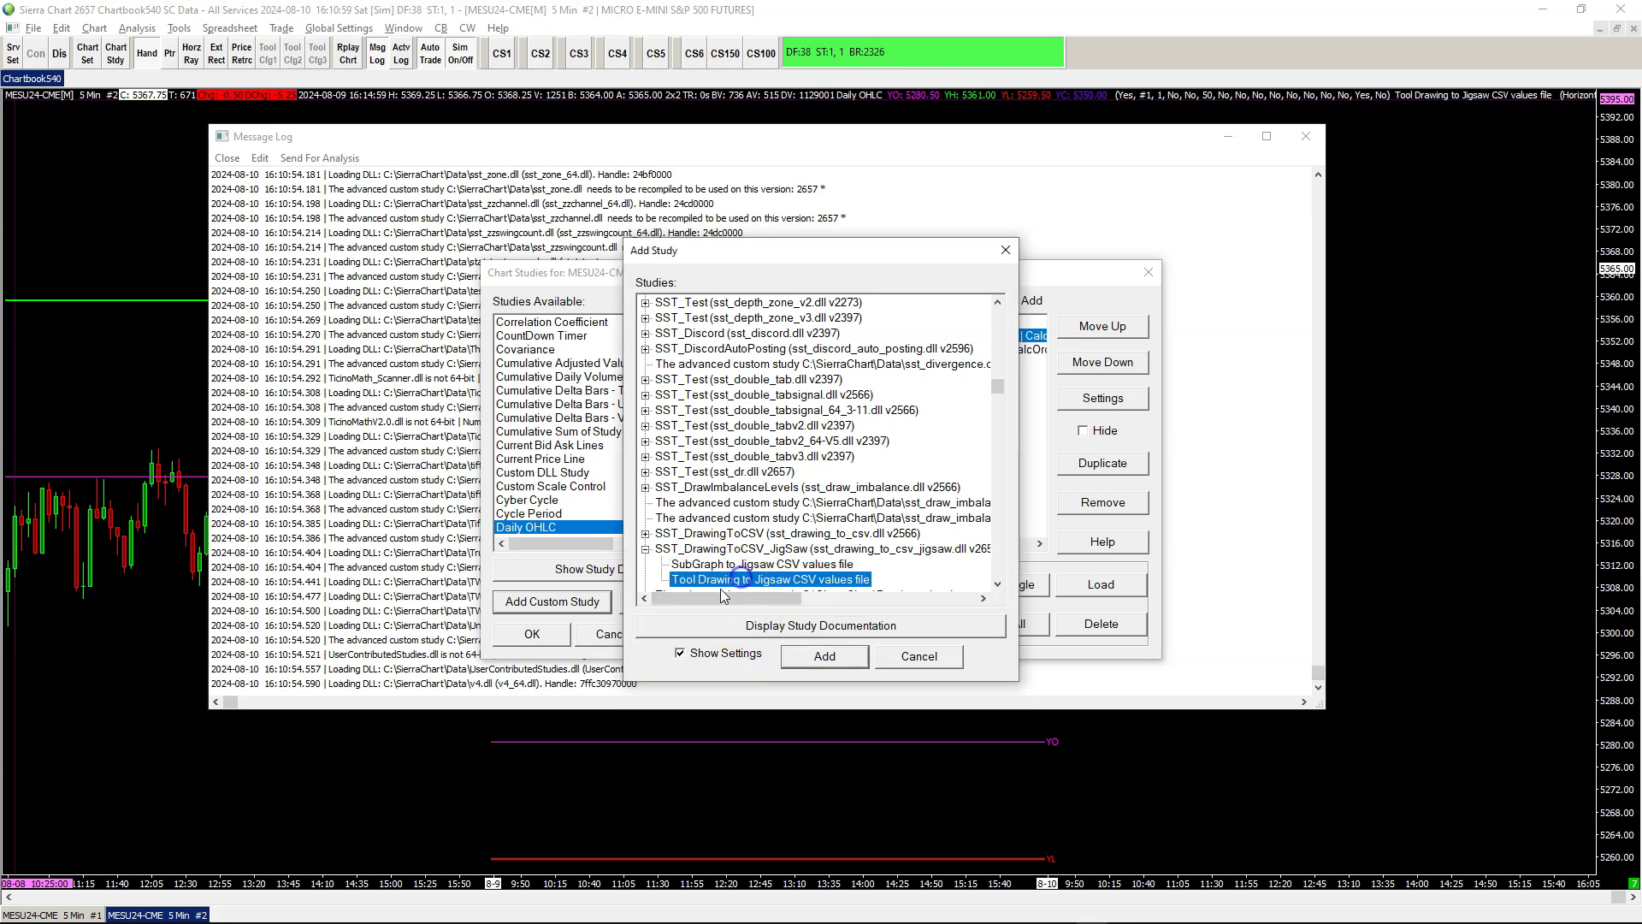
click(742, 627)
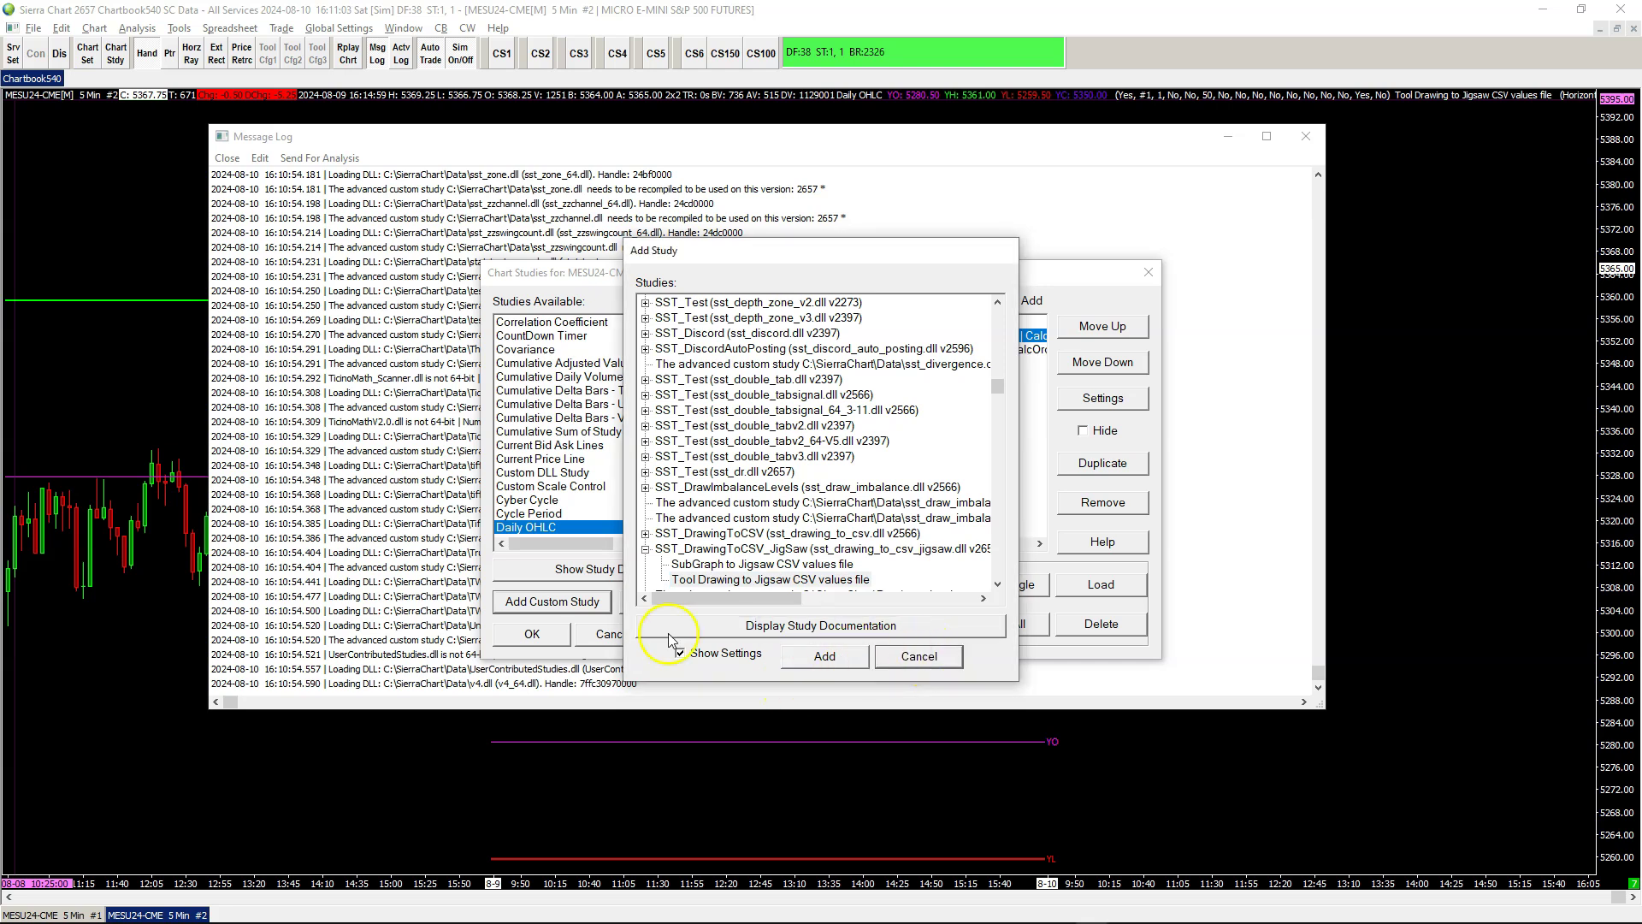
click(920, 656)
click(630, 728)
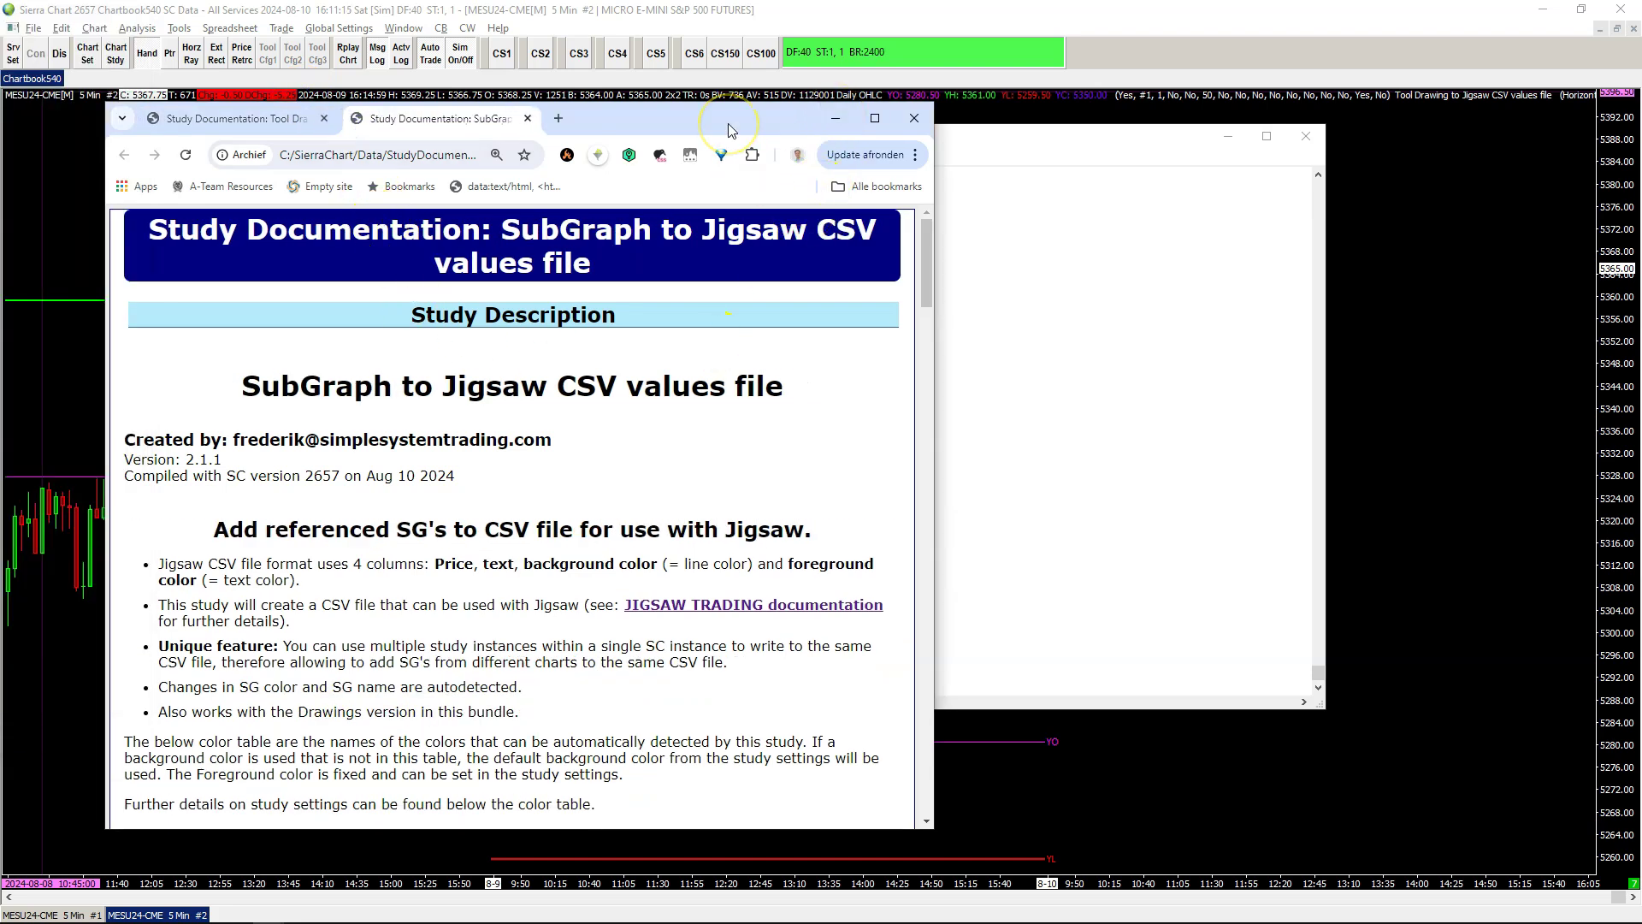
Dock the study documentation window to one half of the screen beside the chart and minimize the Message Log
key(super+Left)
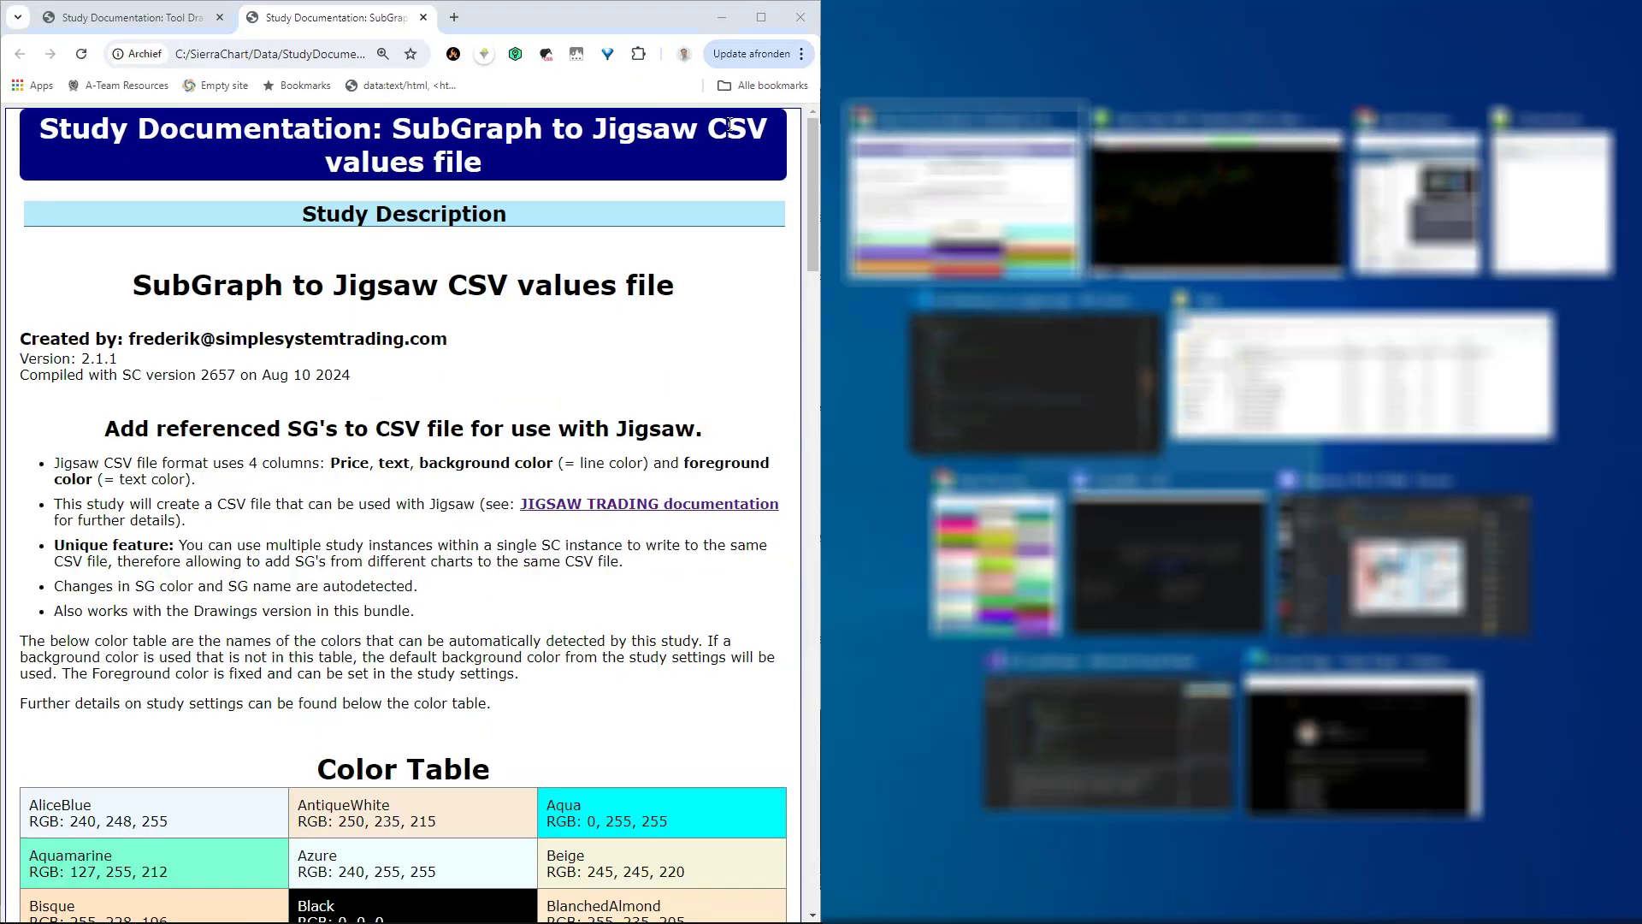
click(936, 49)
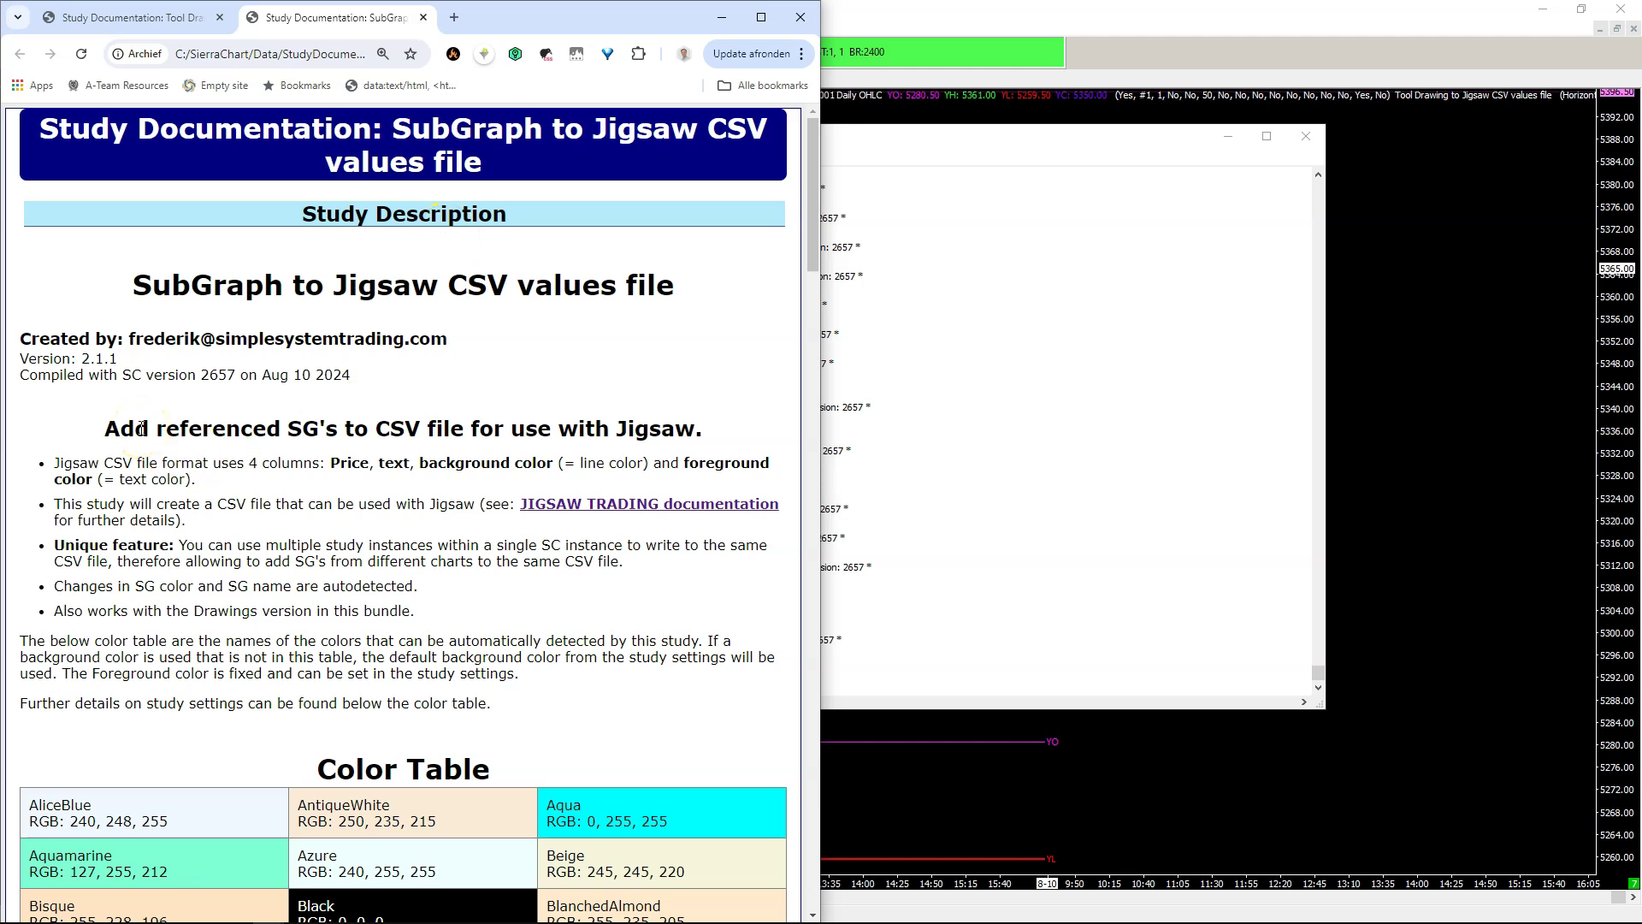
click(1219, 136)
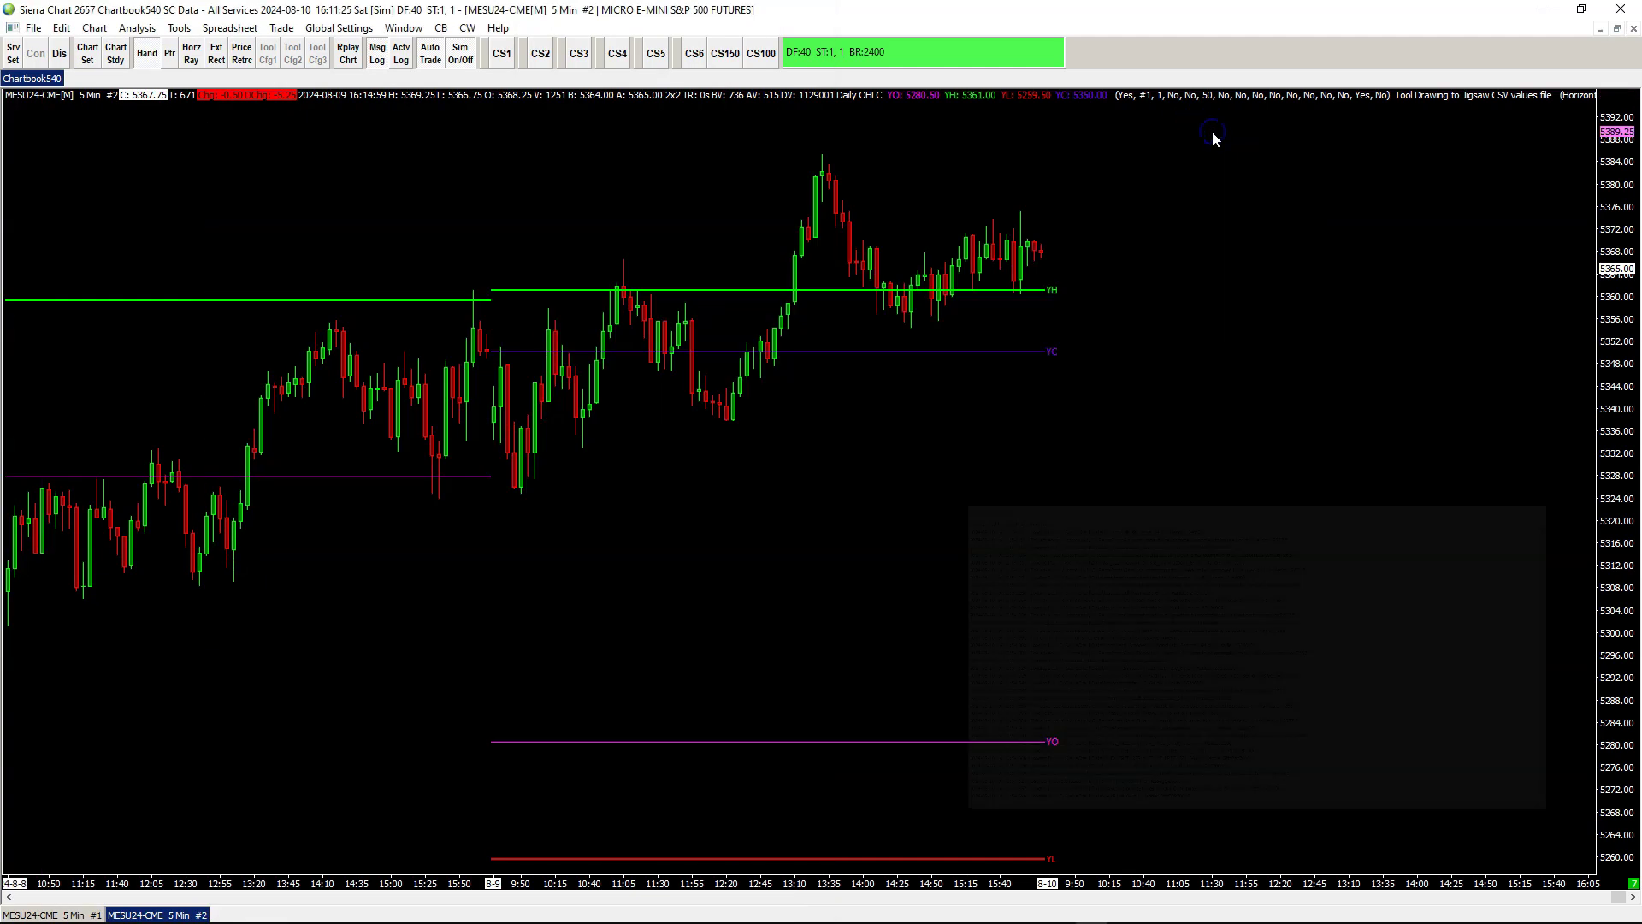
key(alt+Tab)
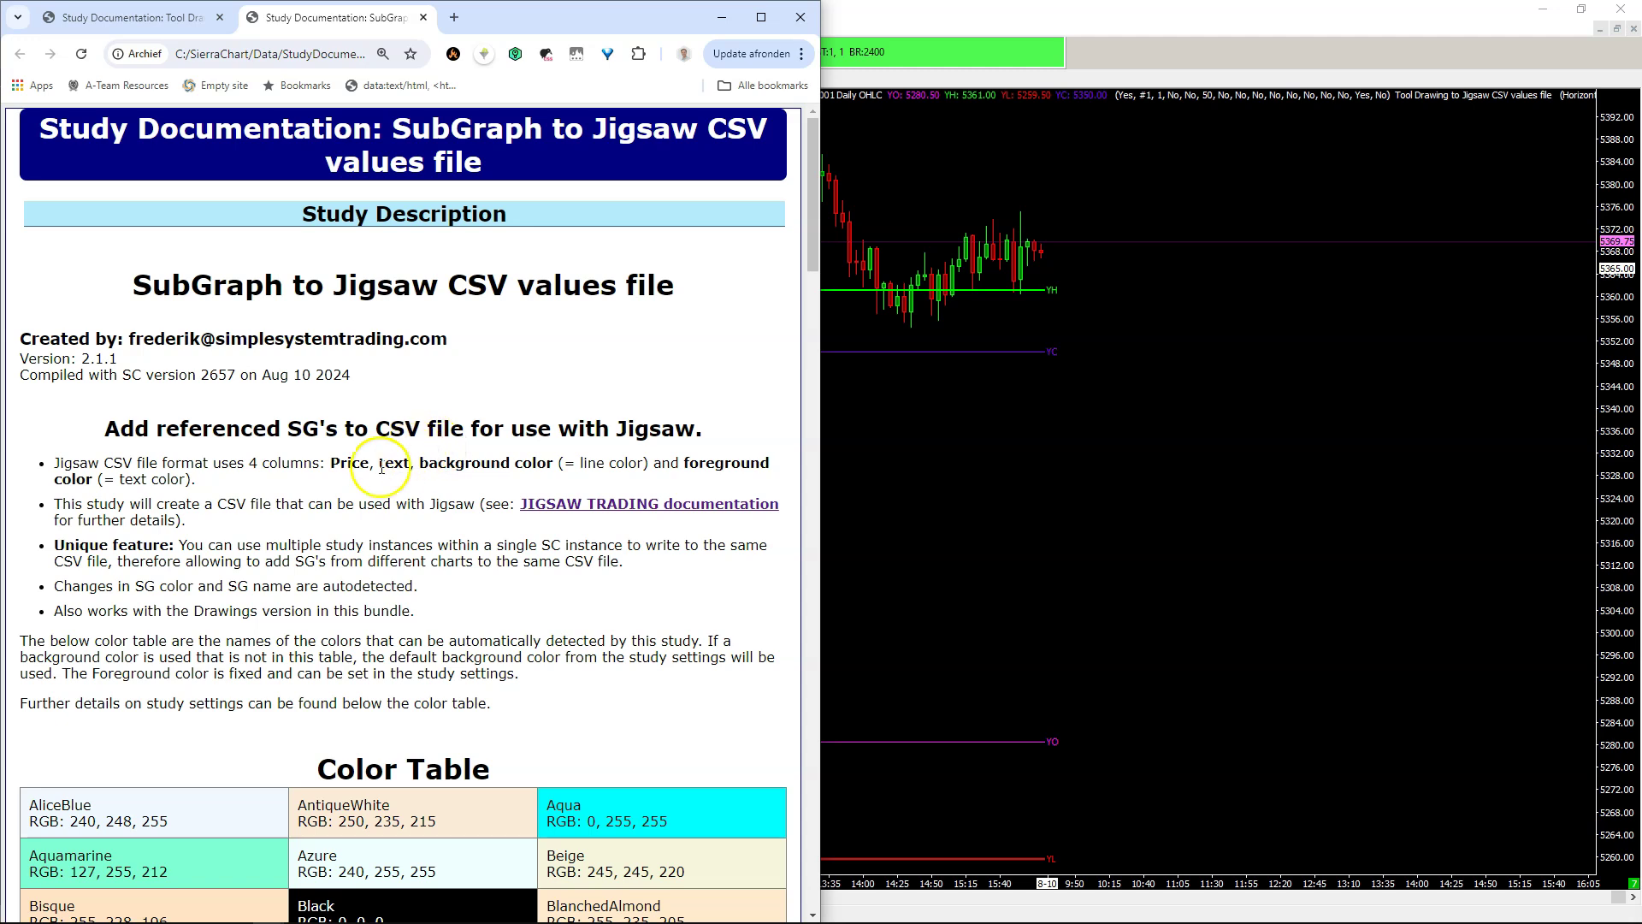
Examine the SubGraph study description for the CSV columns, the output file and the unique feature of sharing one file
double_click(348, 464)
double_click(394, 464)
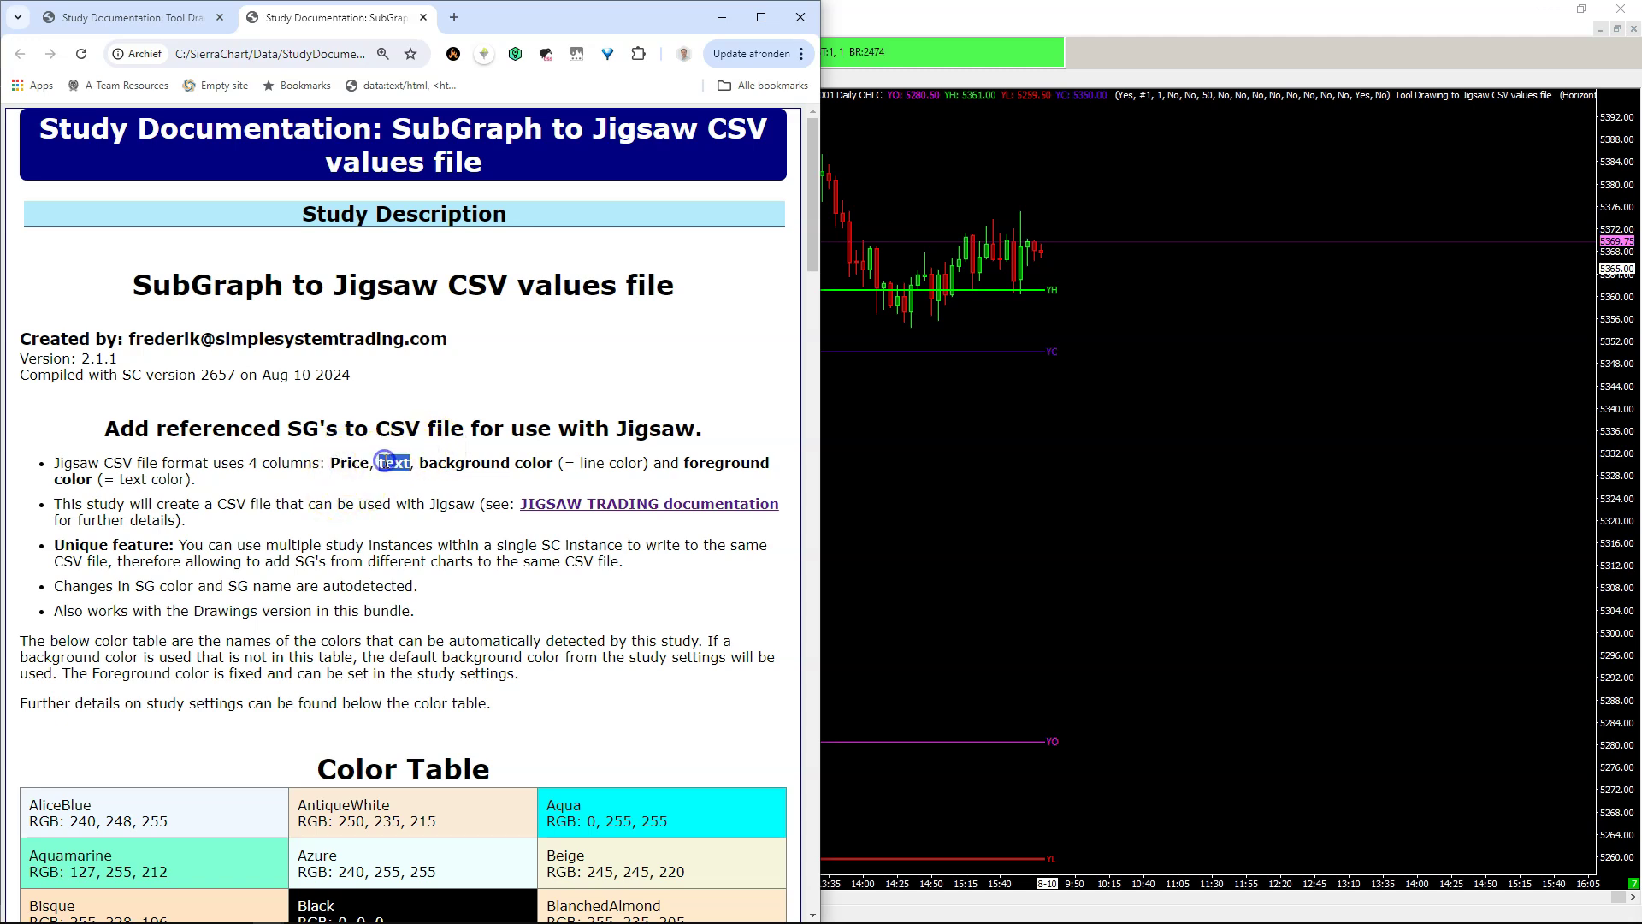
double_click(455, 461)
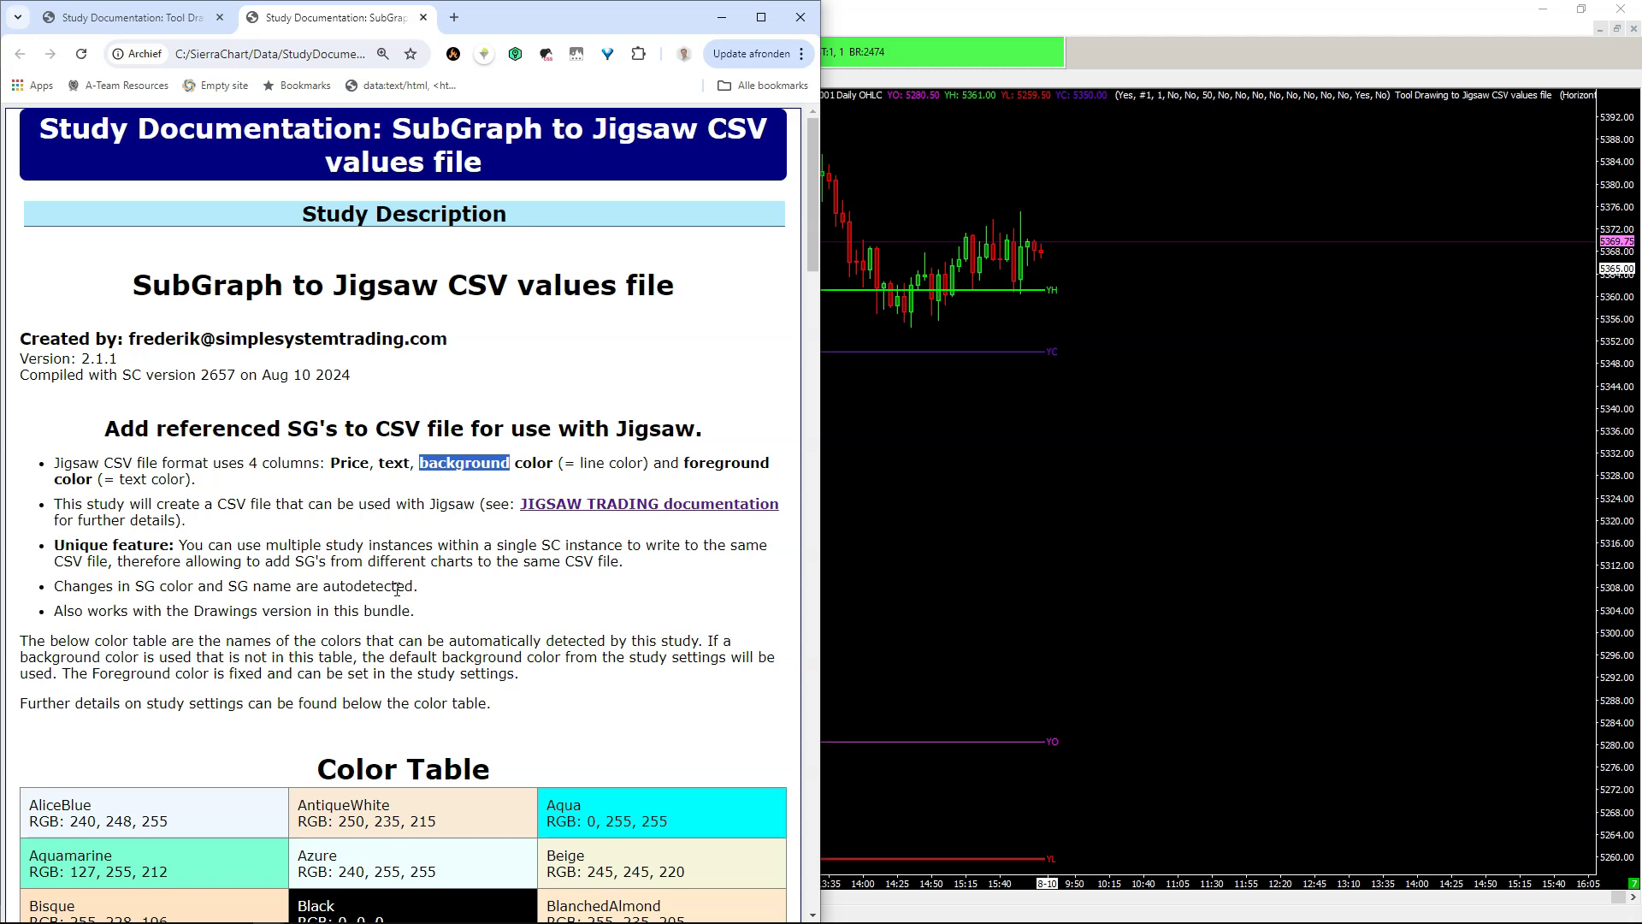
double_click(231, 504)
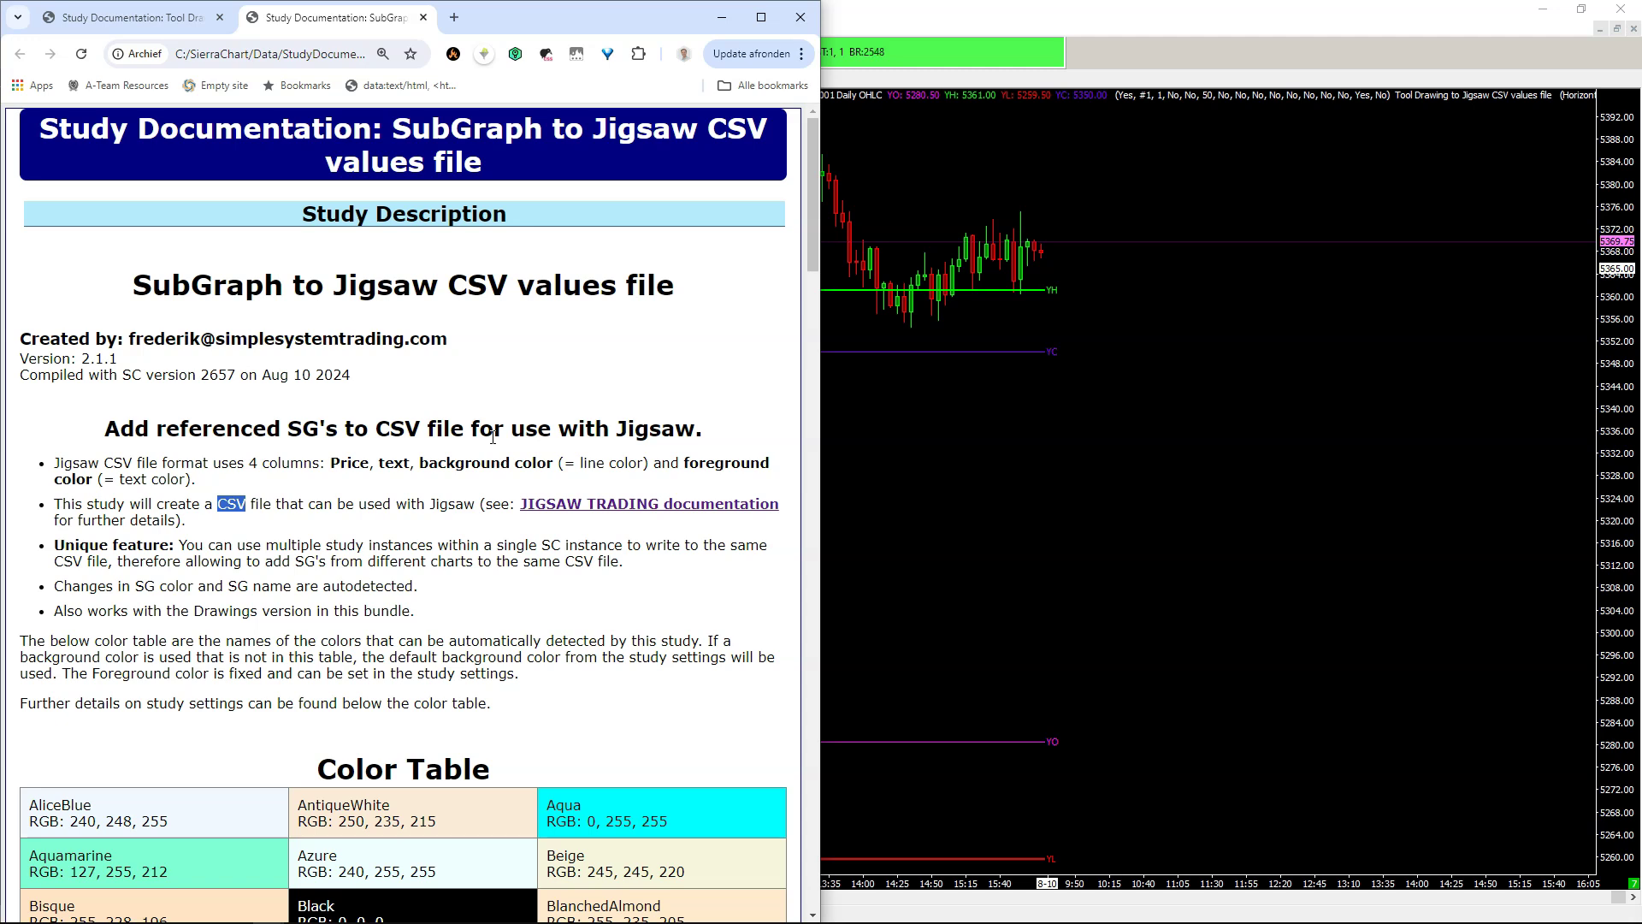
click(57, 545)
drag(58, 545, 169, 547)
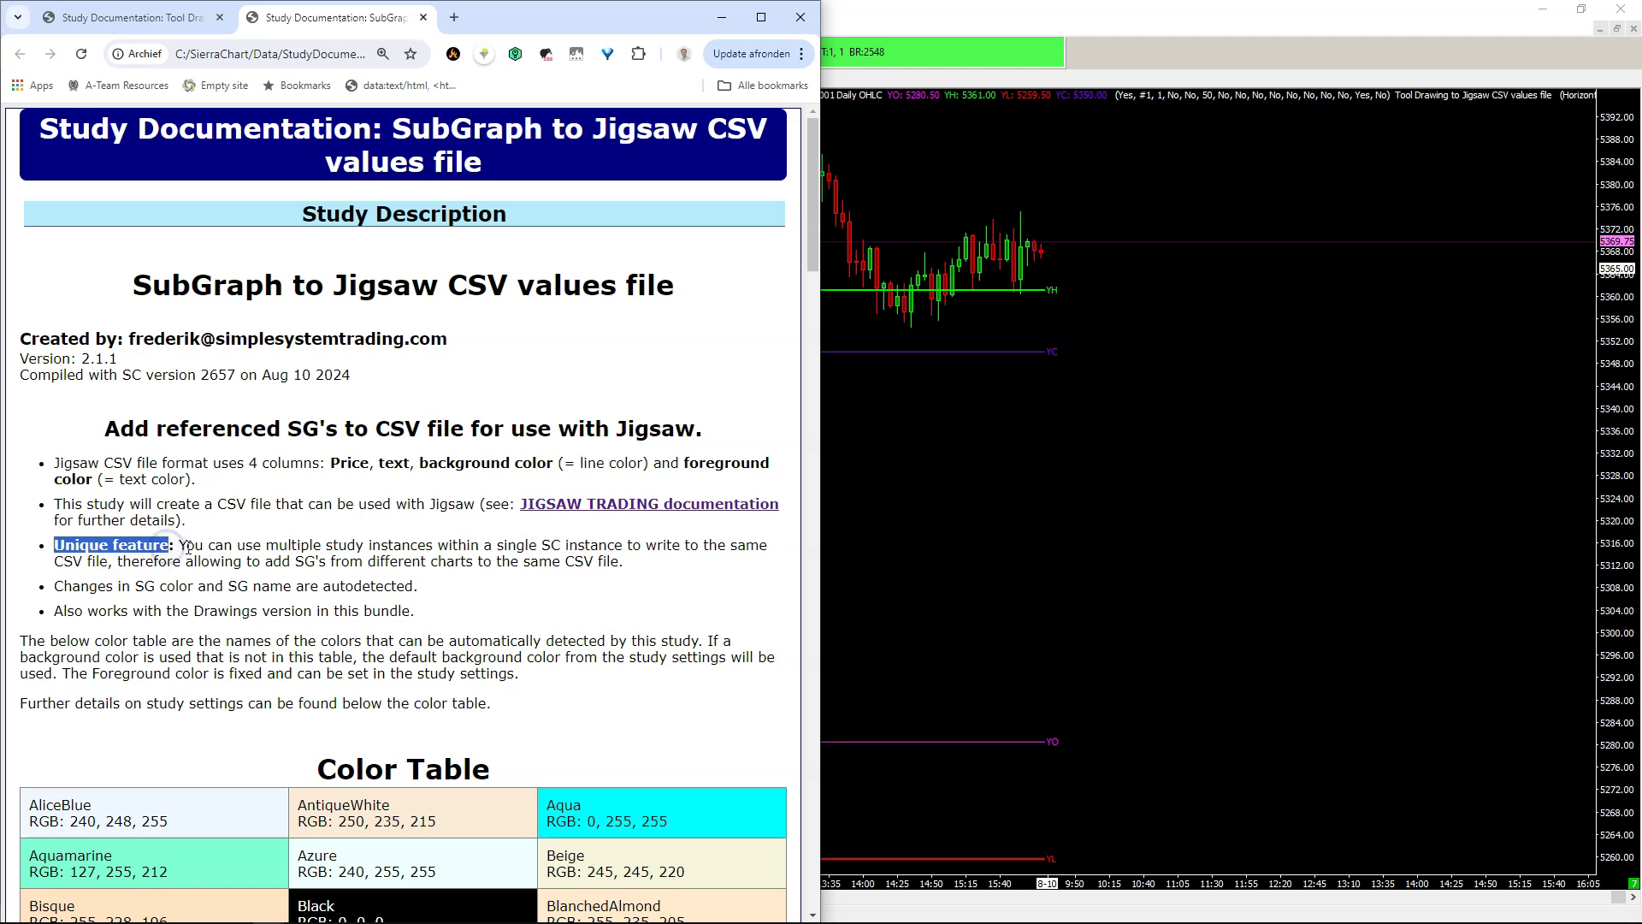
drag(187, 545, 334, 545)
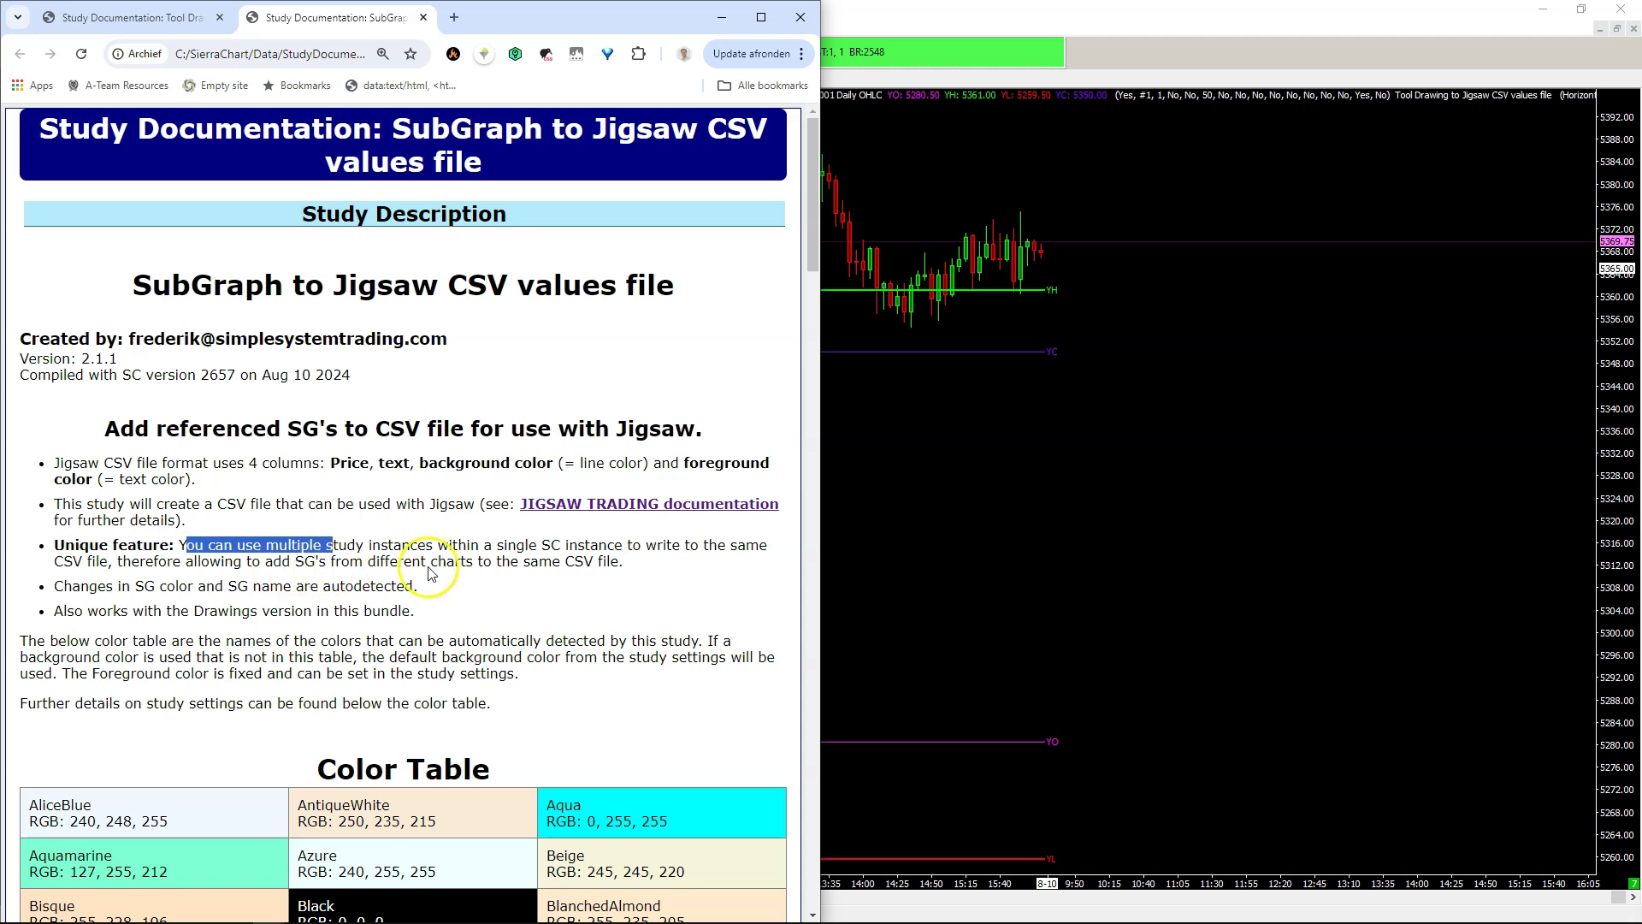
drag(523, 561, 630, 566)
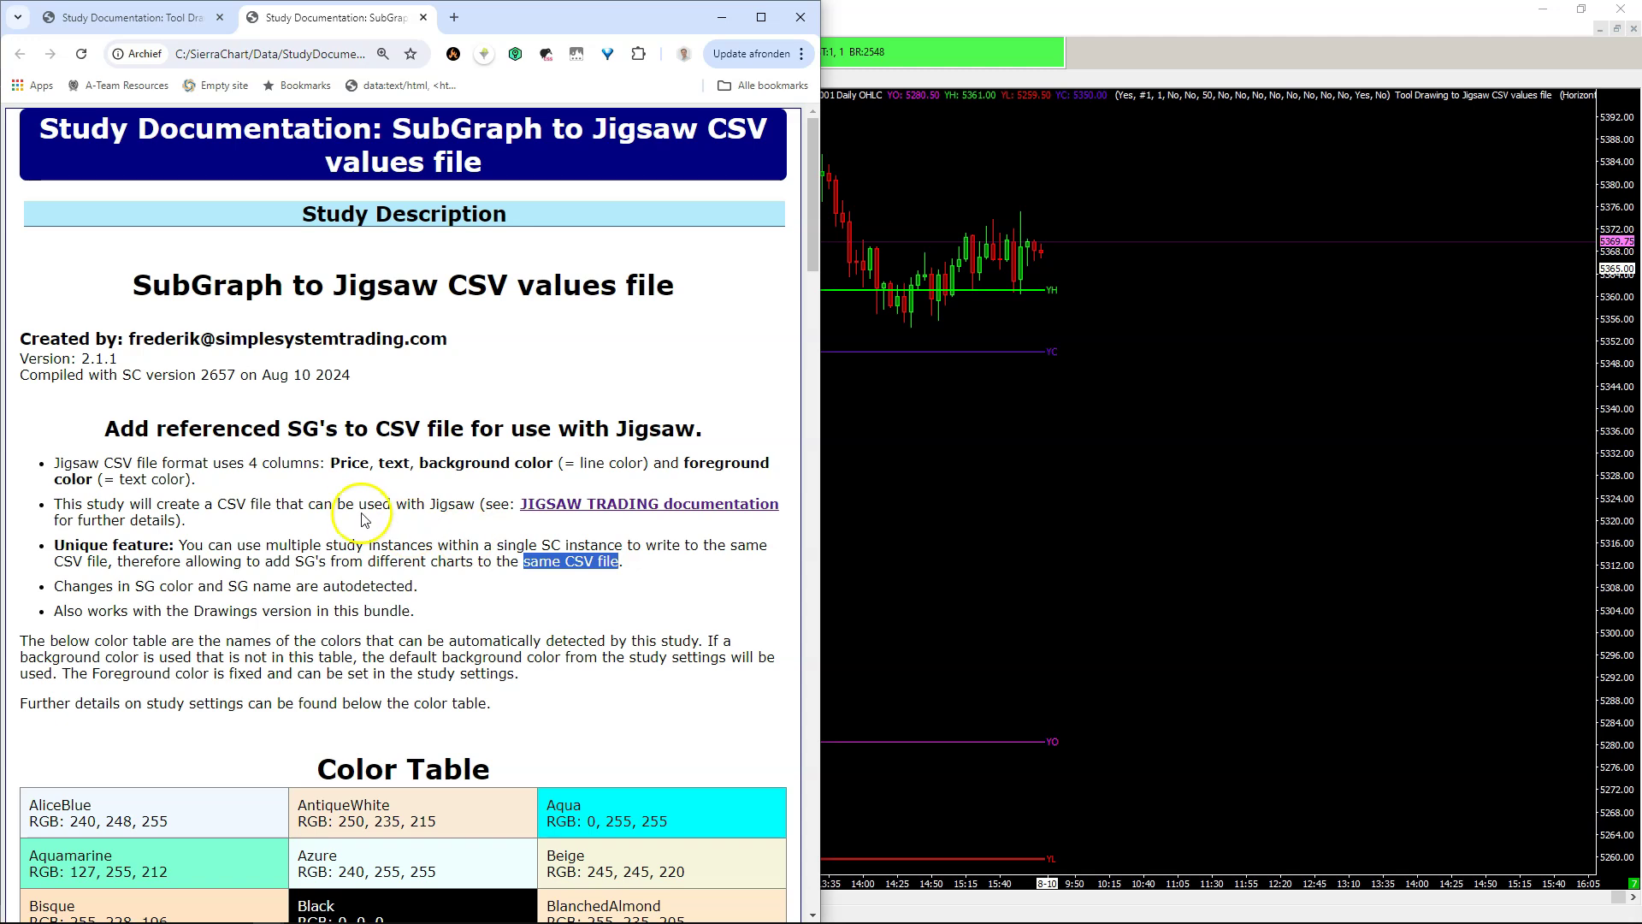
Examine the color table and the notes on automatic color detection in the SubGraph study documentation
scroll(301, 451, down, 2)
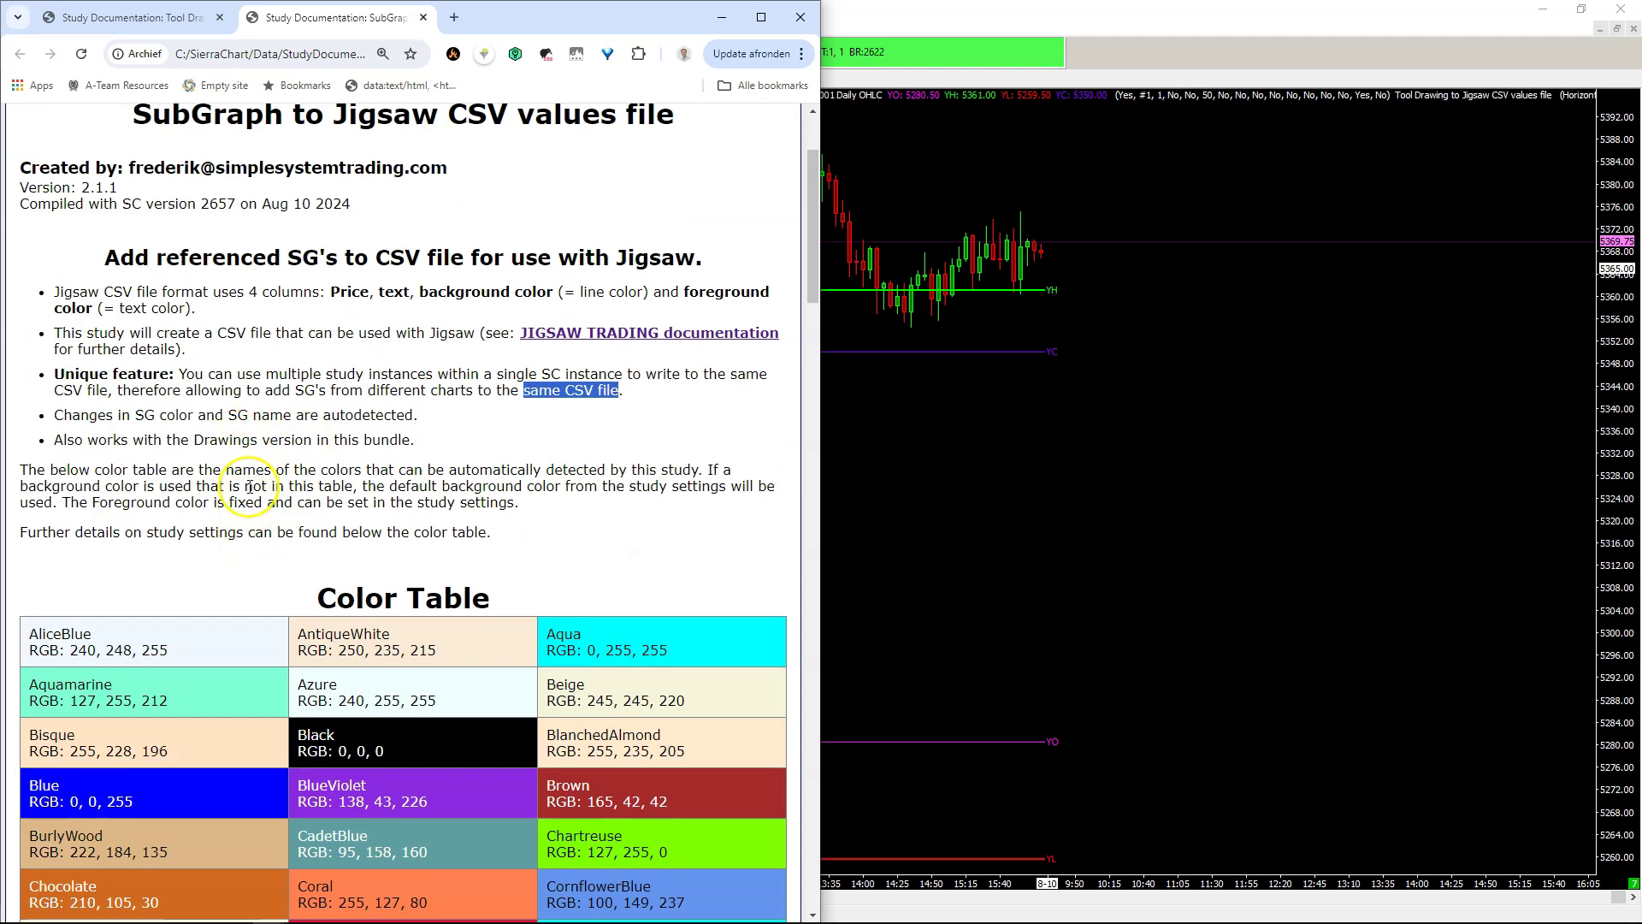
scroll(249, 497, up, 2)
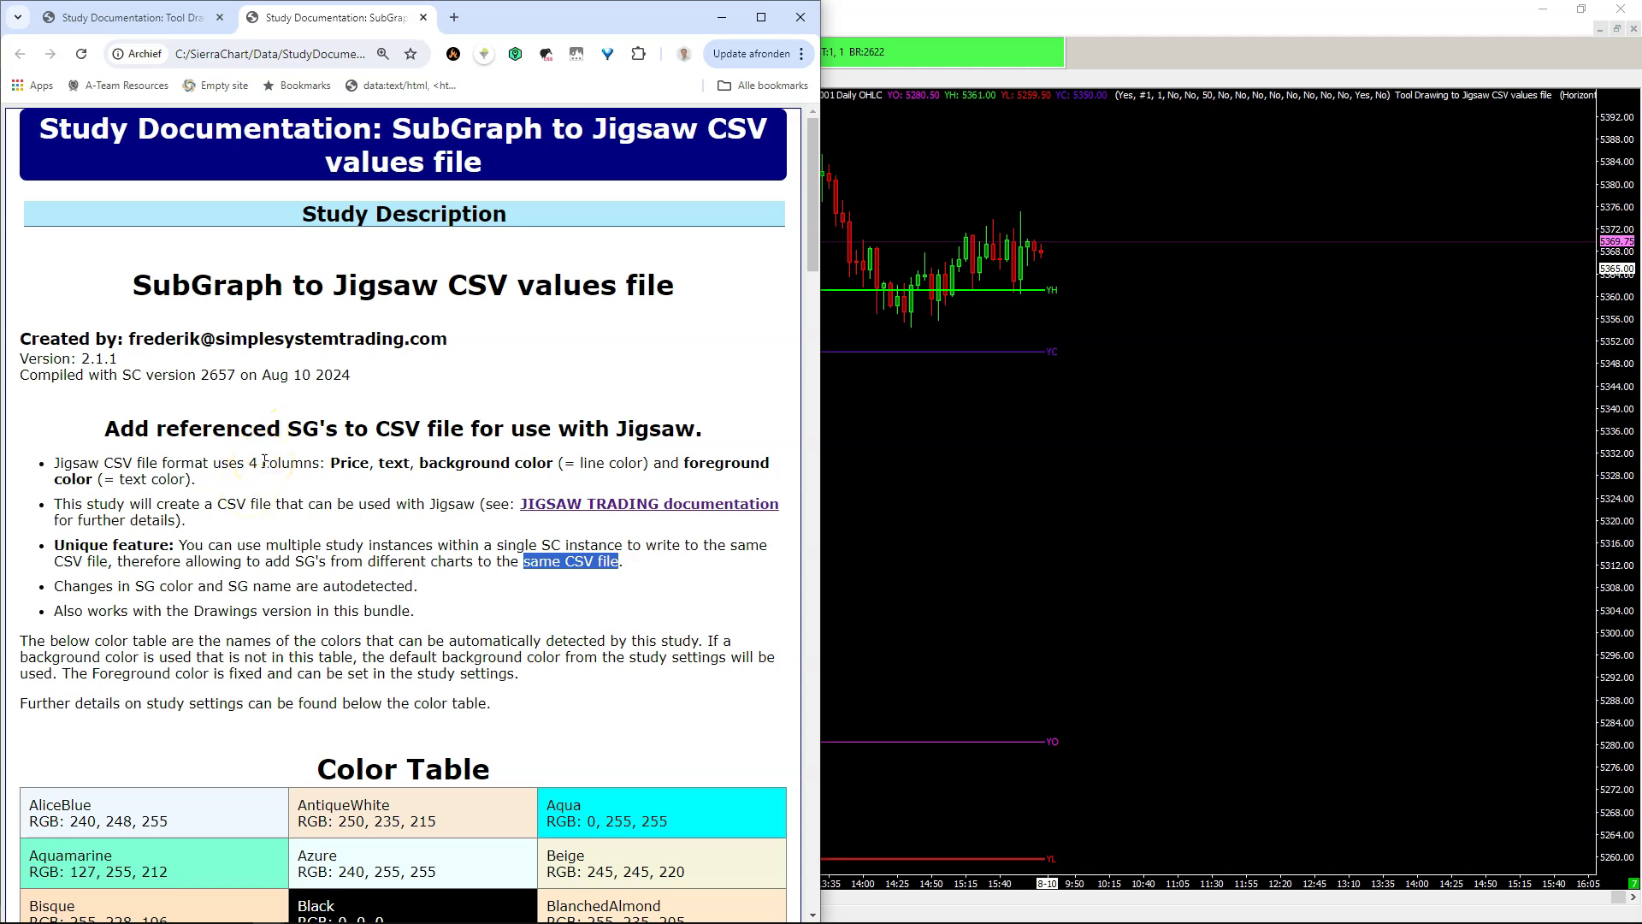
scroll(264, 462, down, 20)
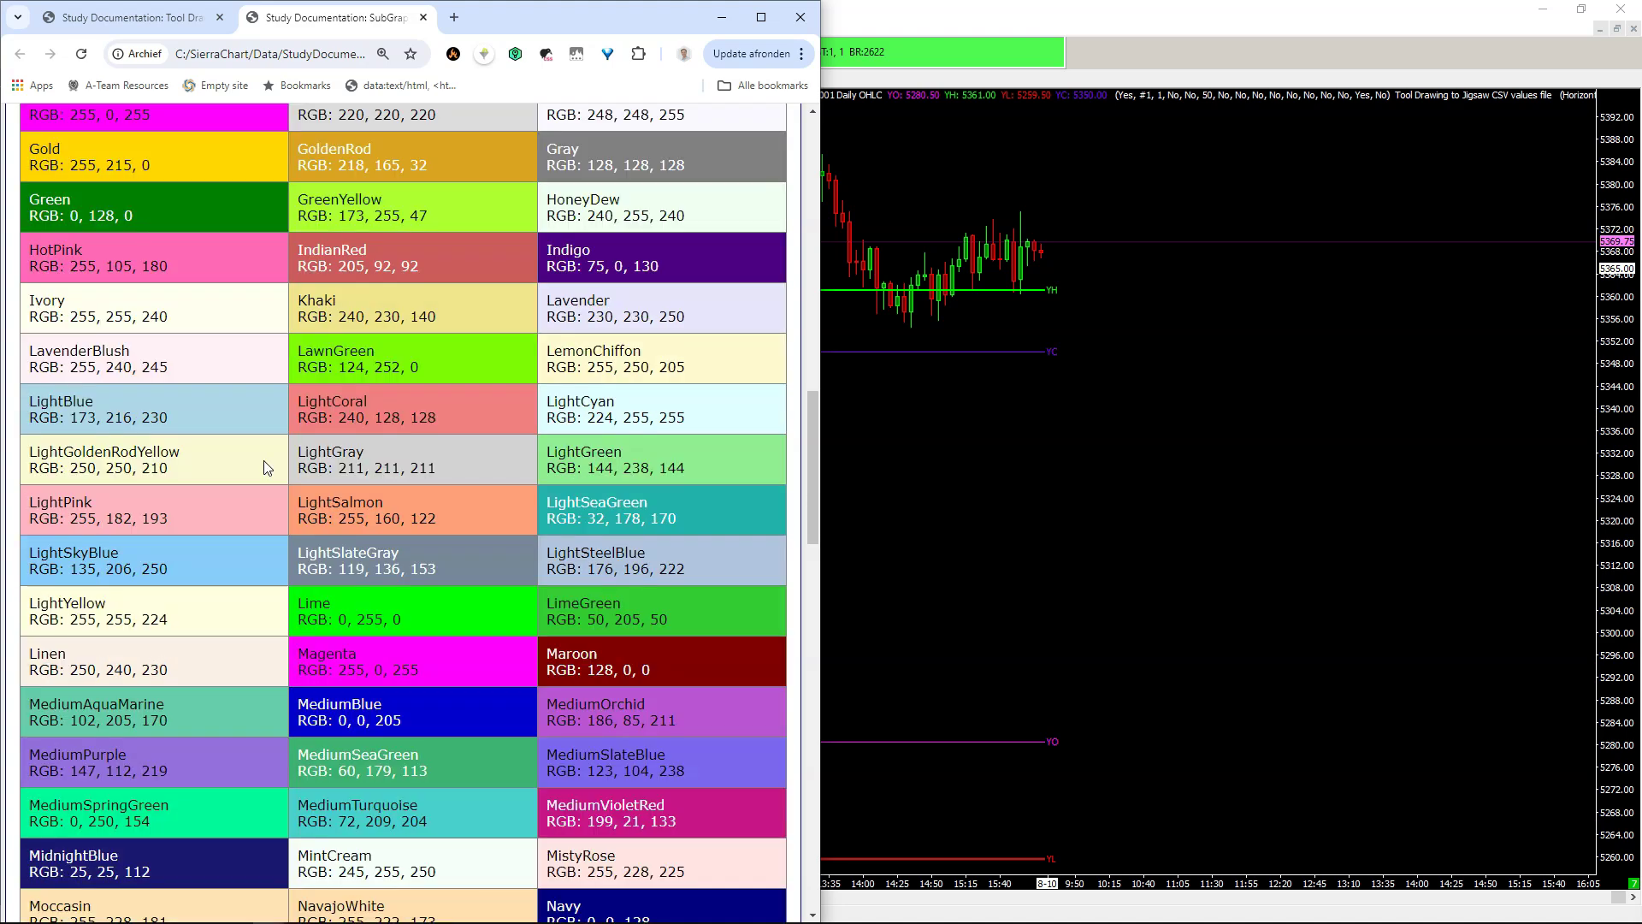
scroll(264, 460, down, 9)
scroll(268, 374, up, 14)
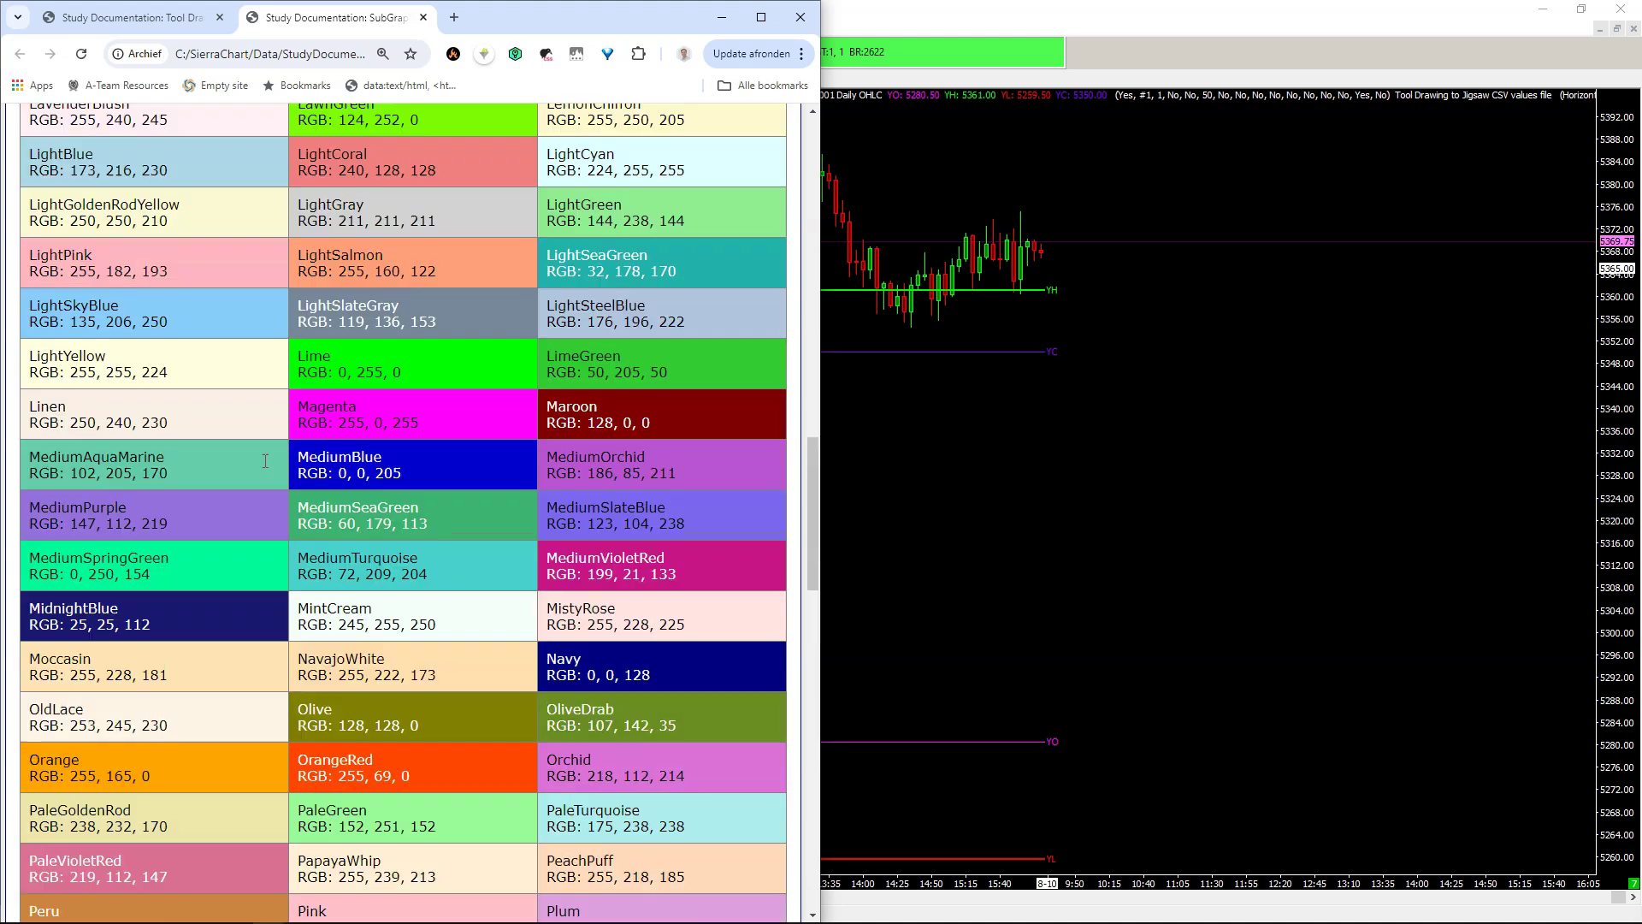
scroll(268, 374, up, 15)
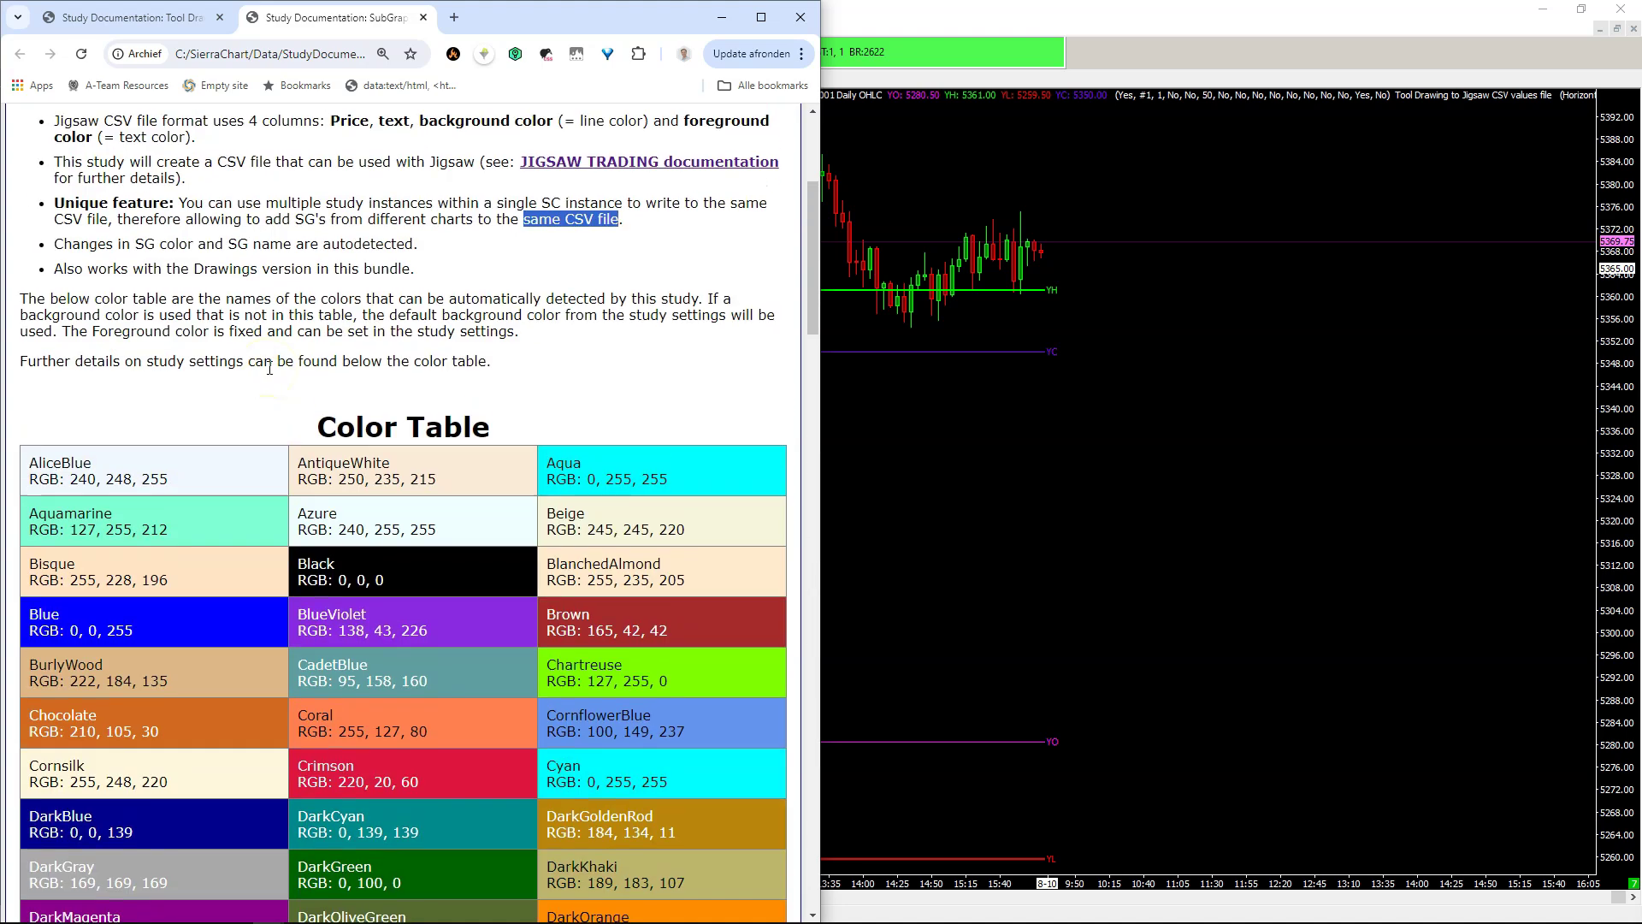
double_click(554, 462)
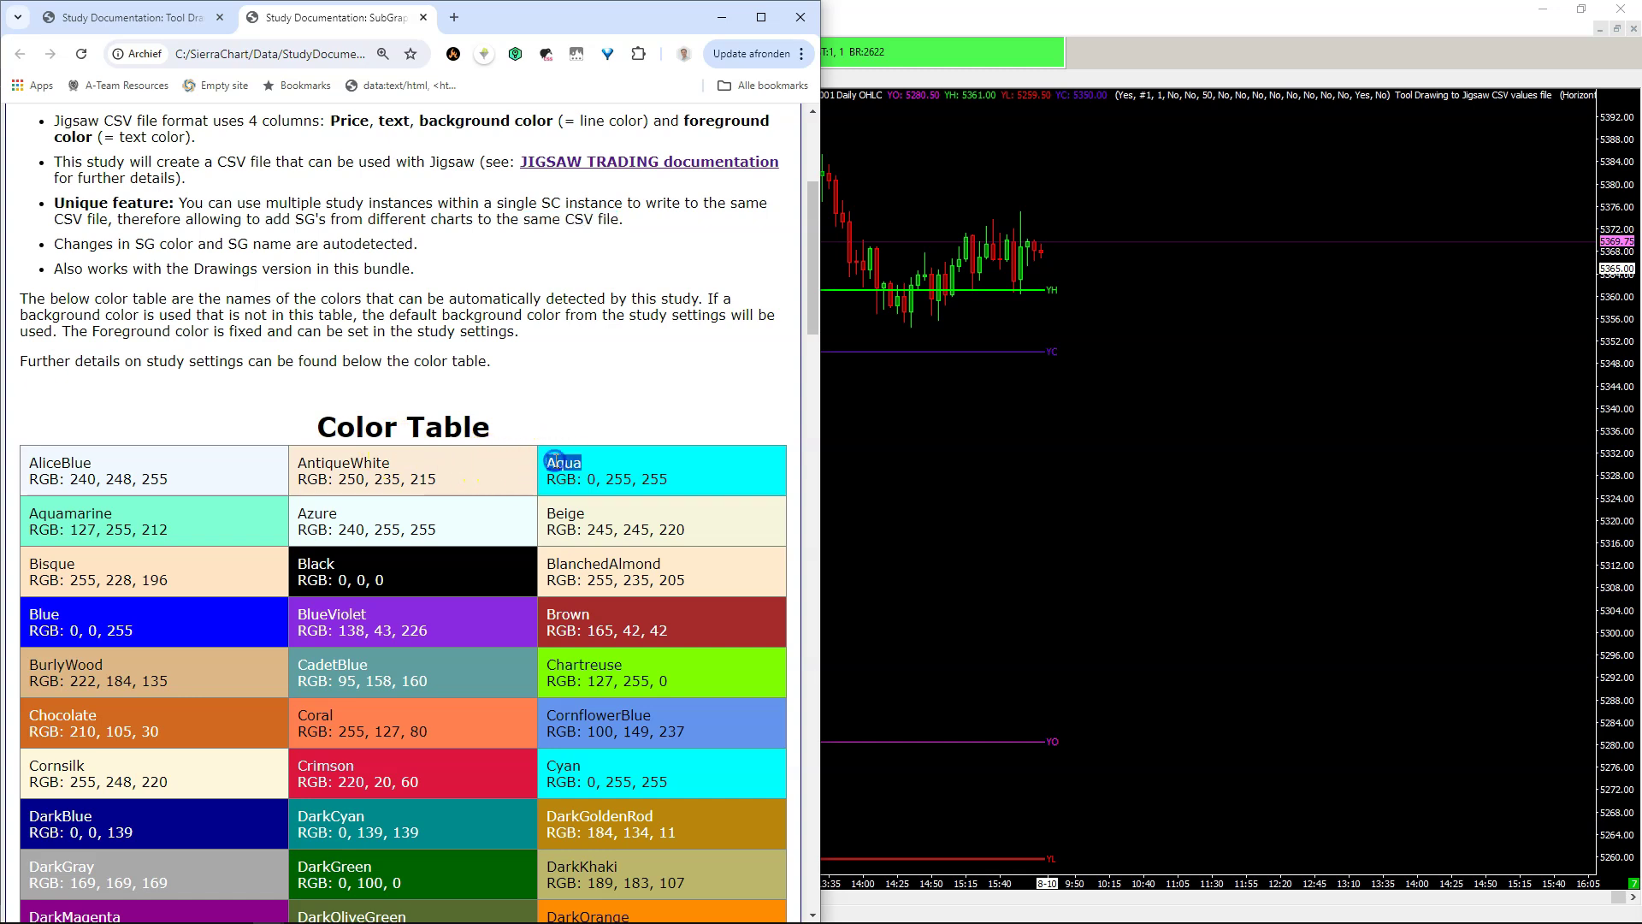
click(531, 377)
click(425, 306)
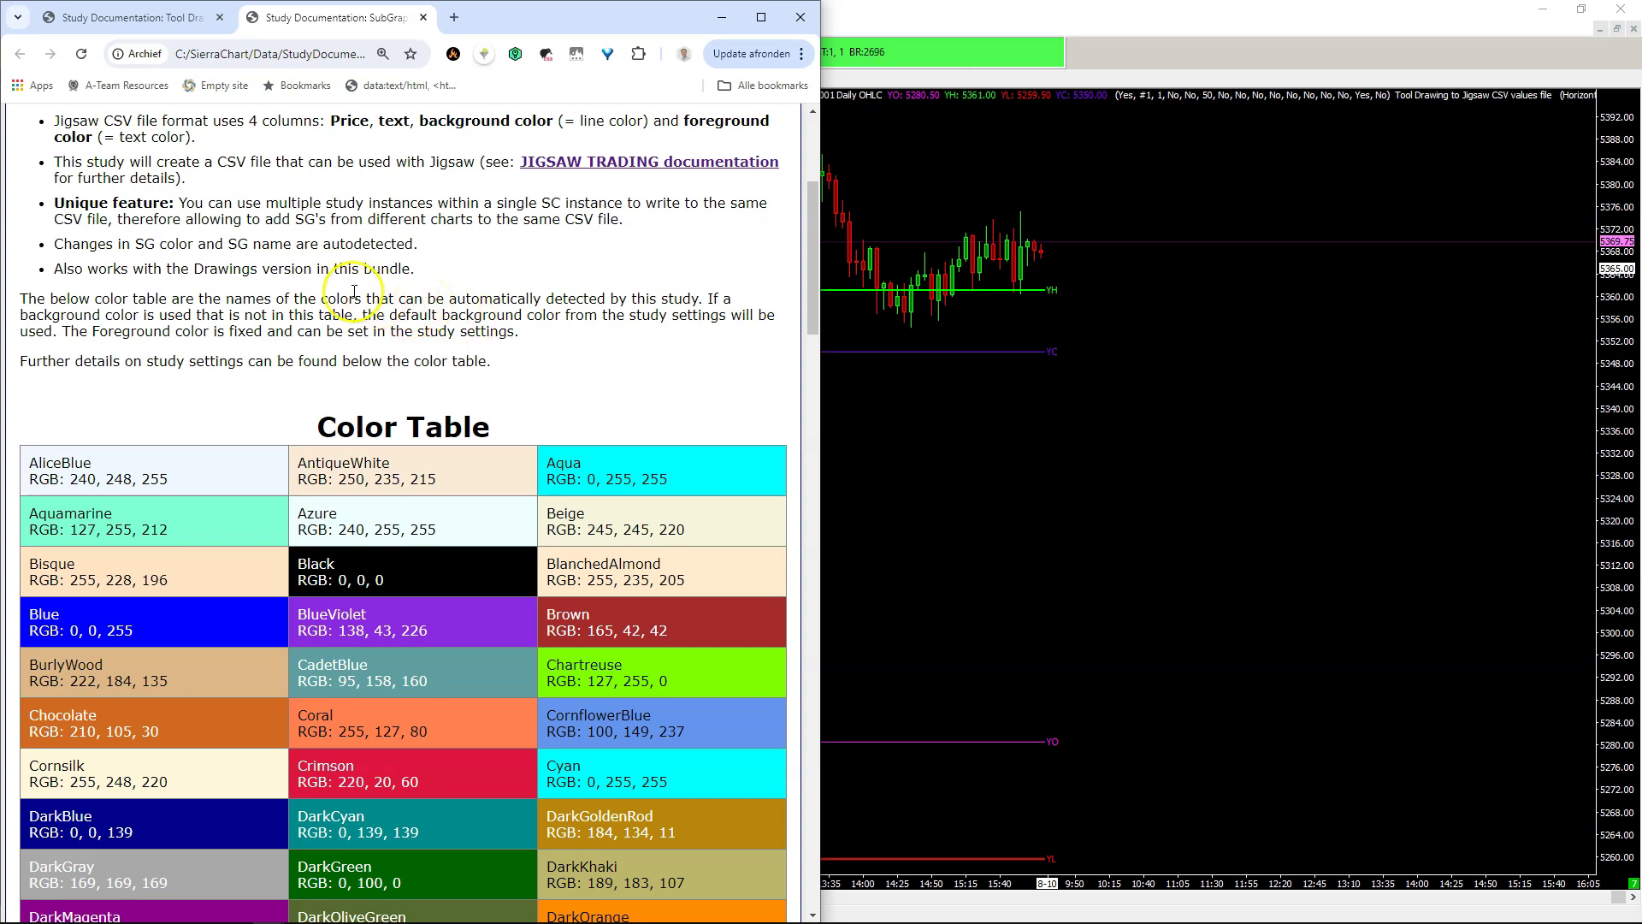
Review the SubGraph study's input descriptions, including the default background color setting, and return to the start of the document
scroll(308, 317, down, 20)
scroll(308, 325, down, 7)
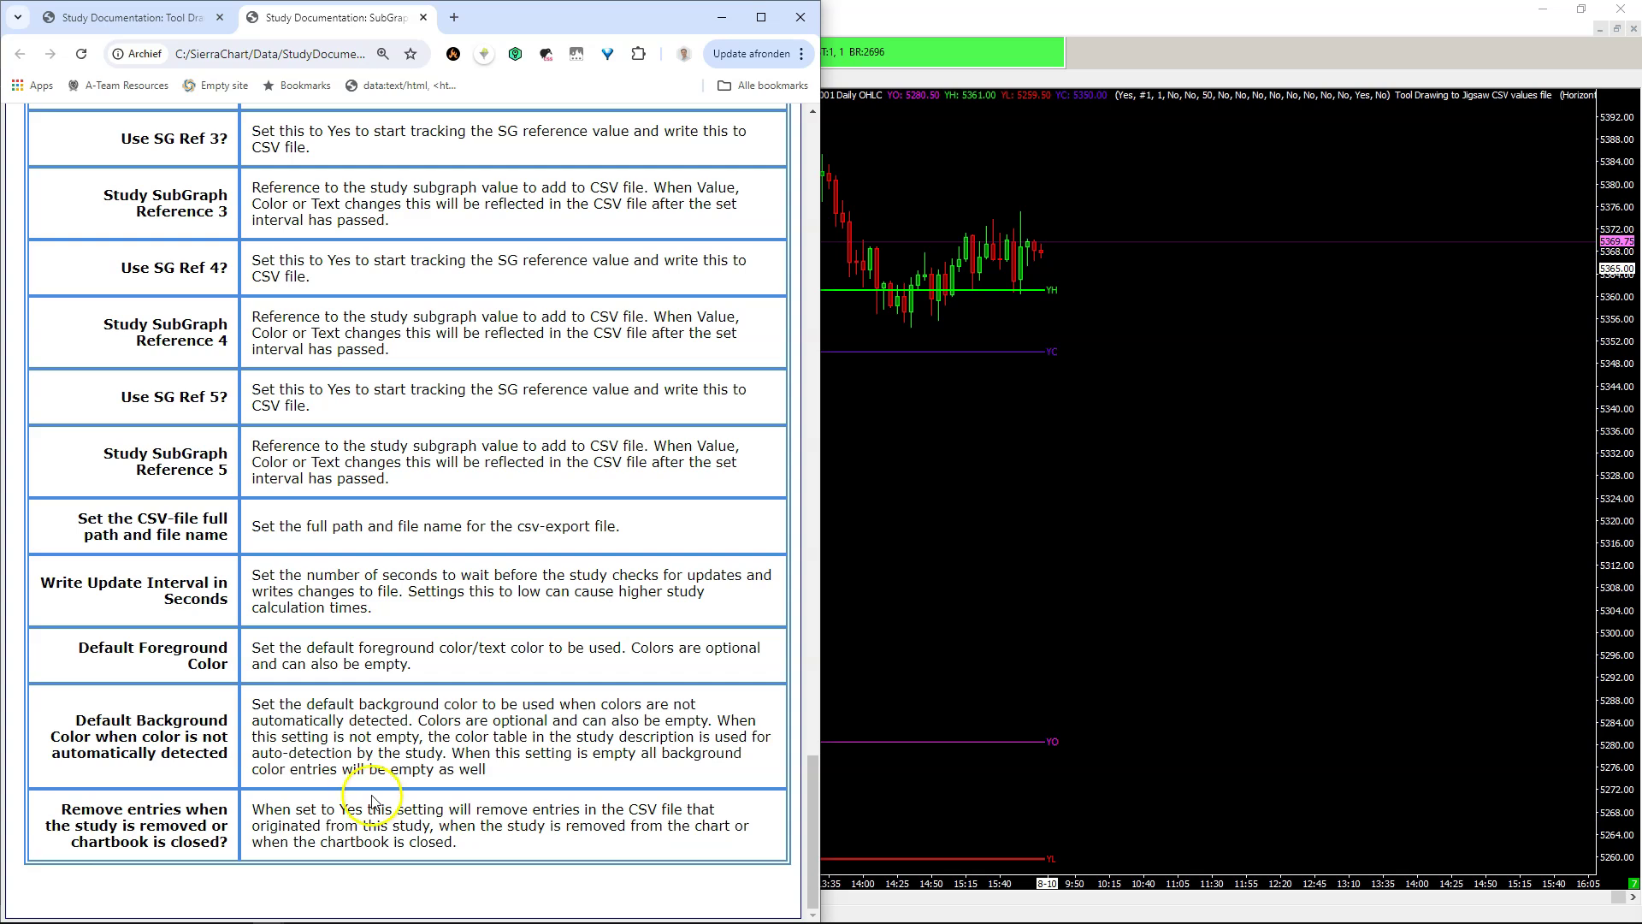
drag(285, 704, 426, 721)
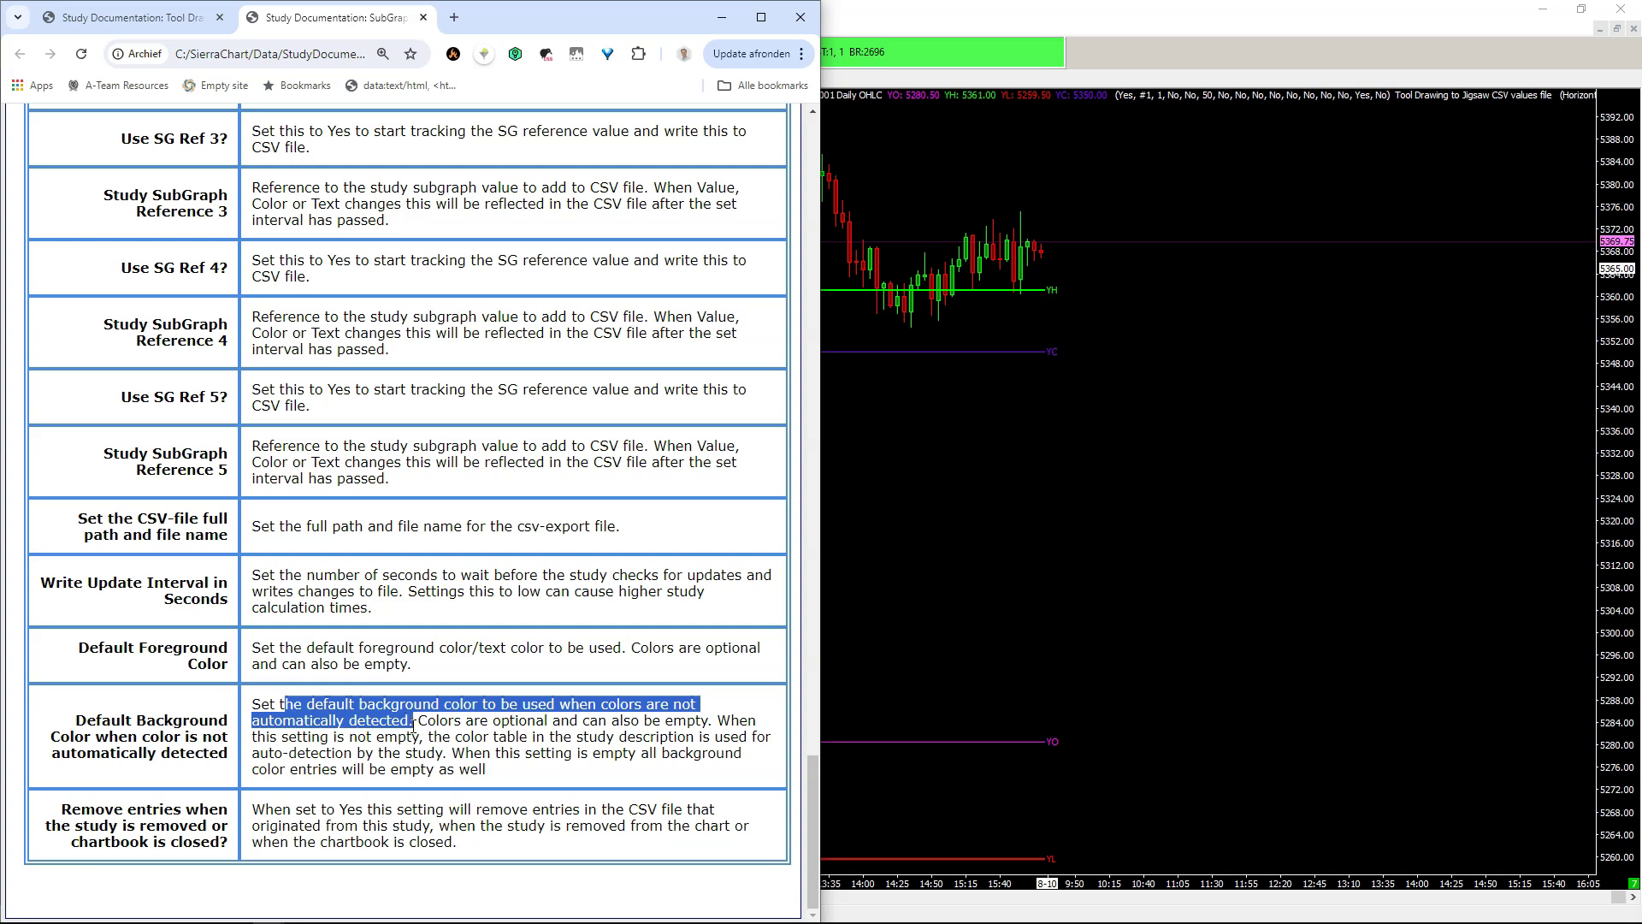
click(411, 725)
scroll(413, 726, up, 14)
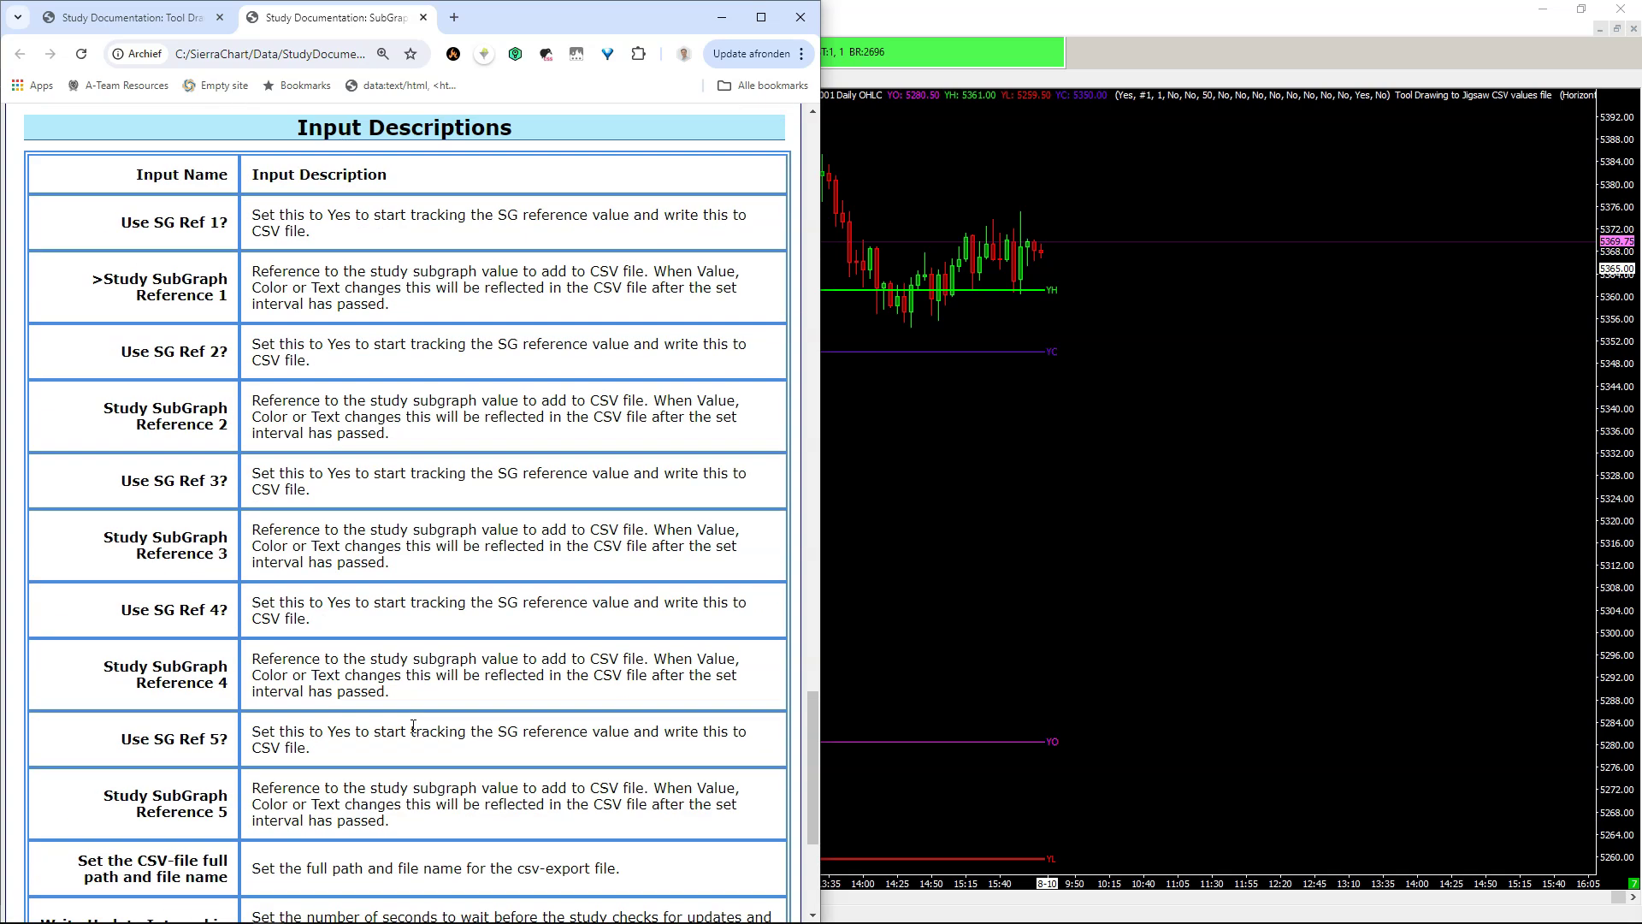
scroll(412, 727, up, 20)
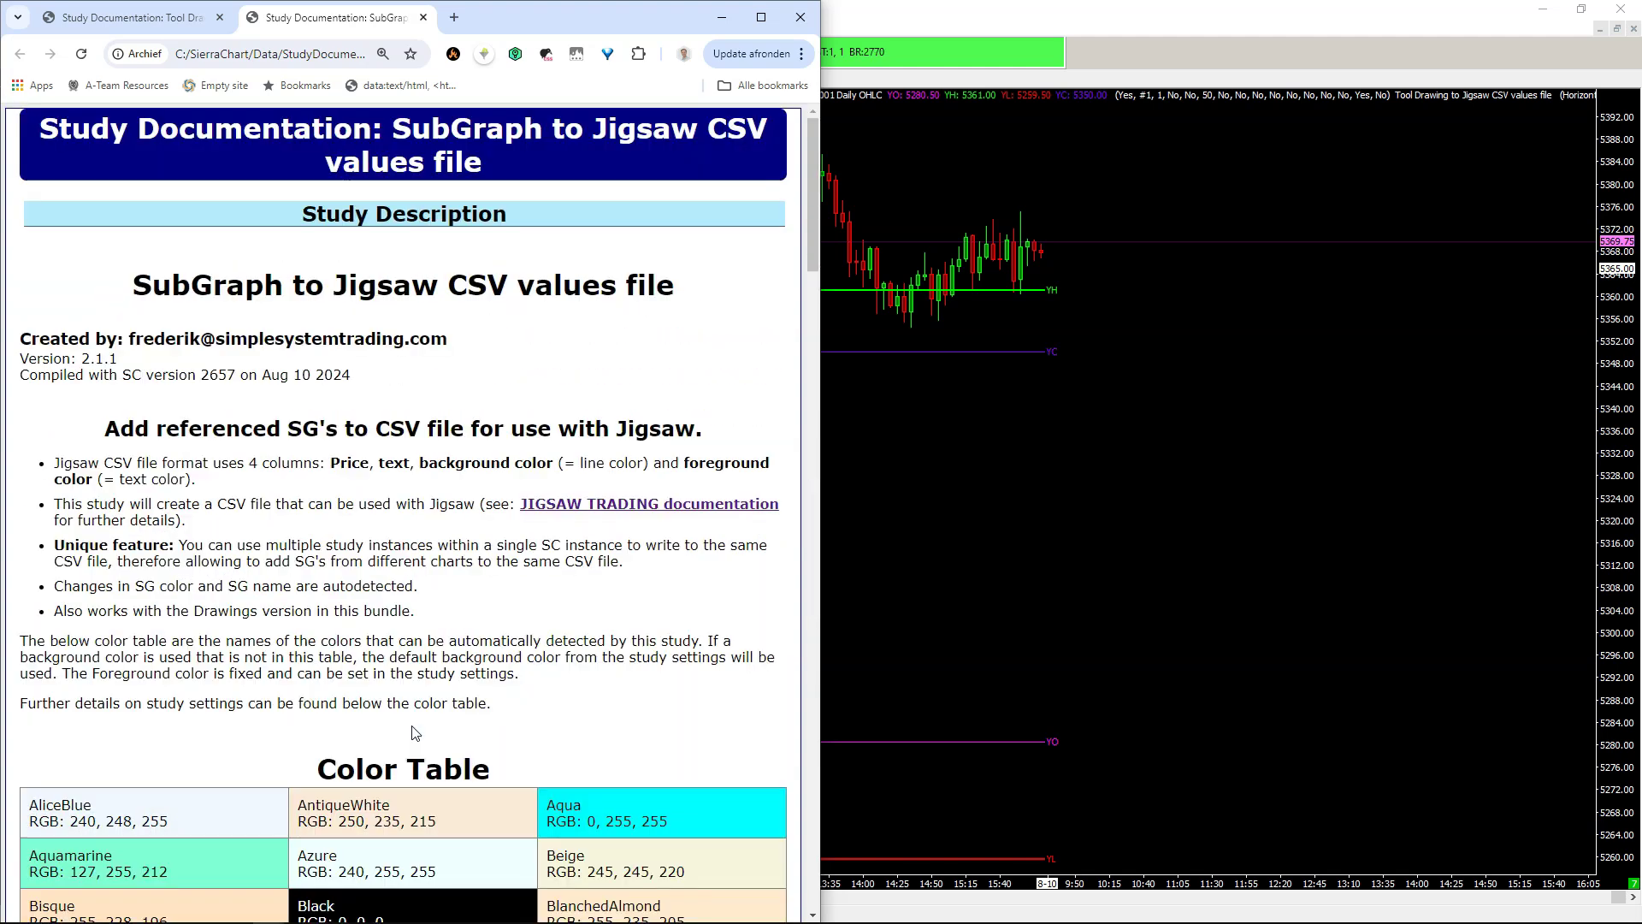
Open the Tool Drawing to Jigsaw CSV documentation and examine its title, supported drawing types and CSV file description
click(155, 28)
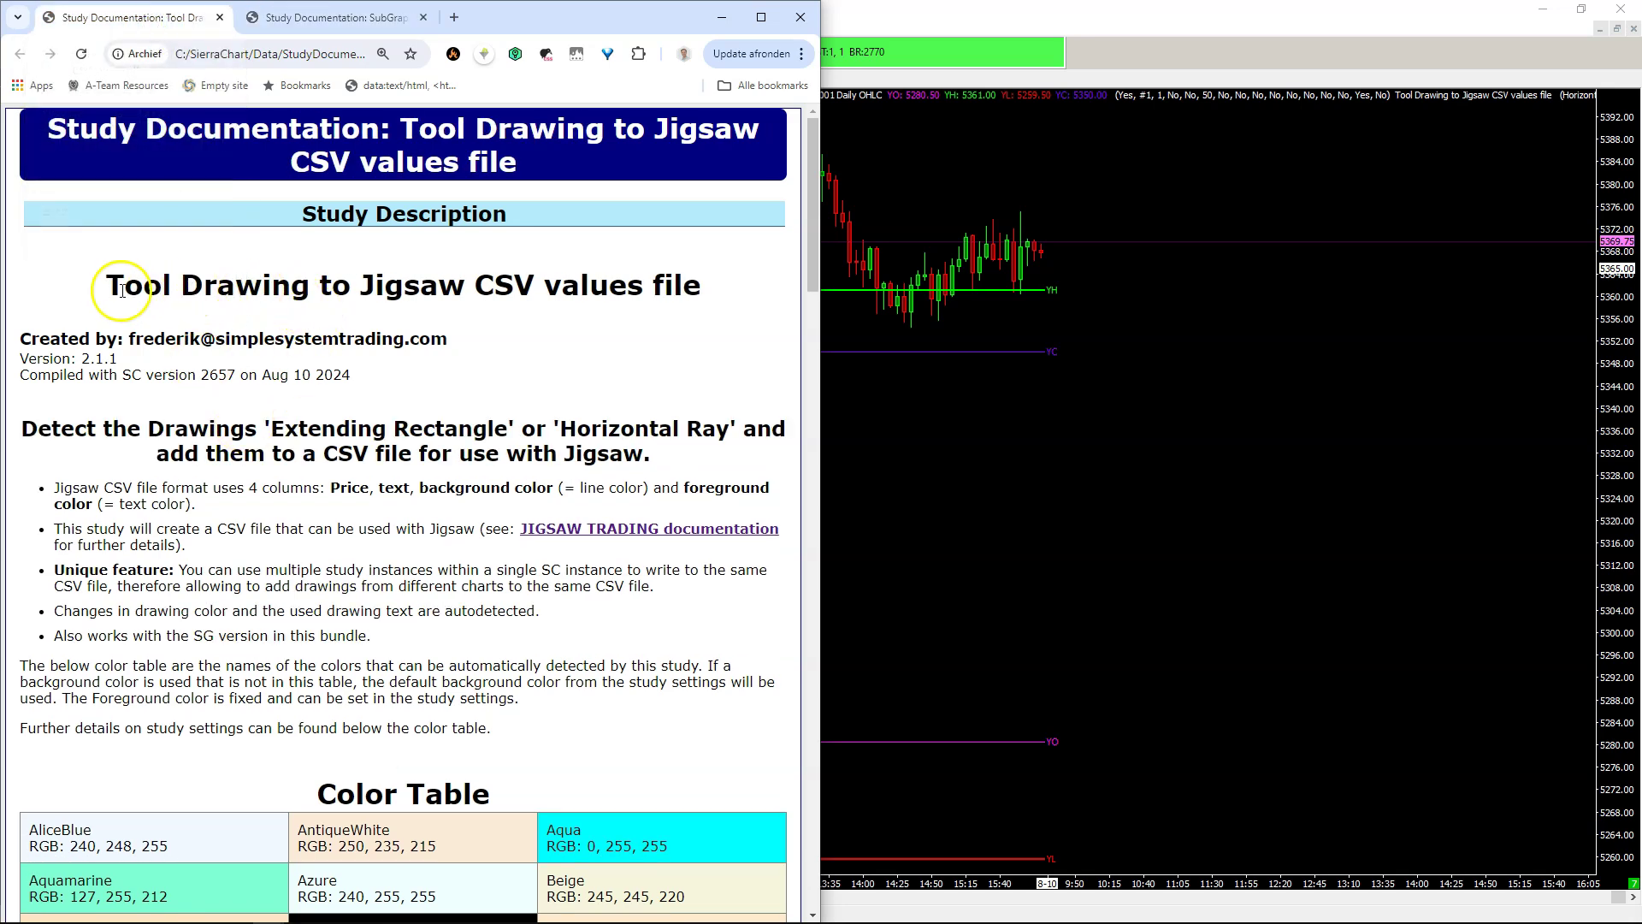
drag(124, 284, 447, 291)
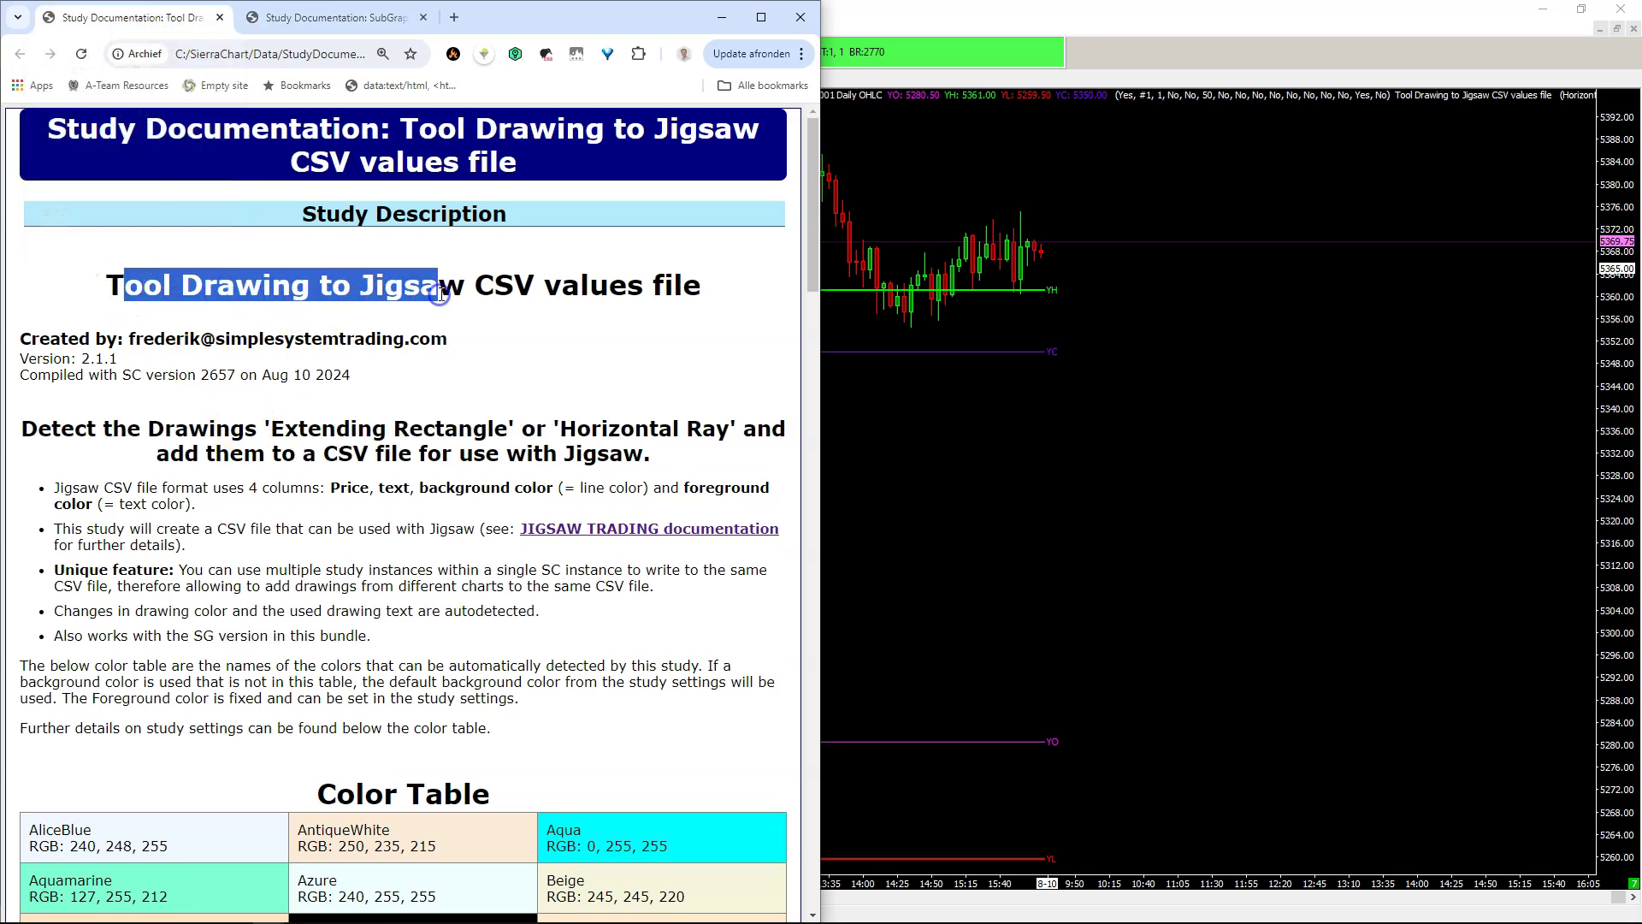
double_click(509, 285)
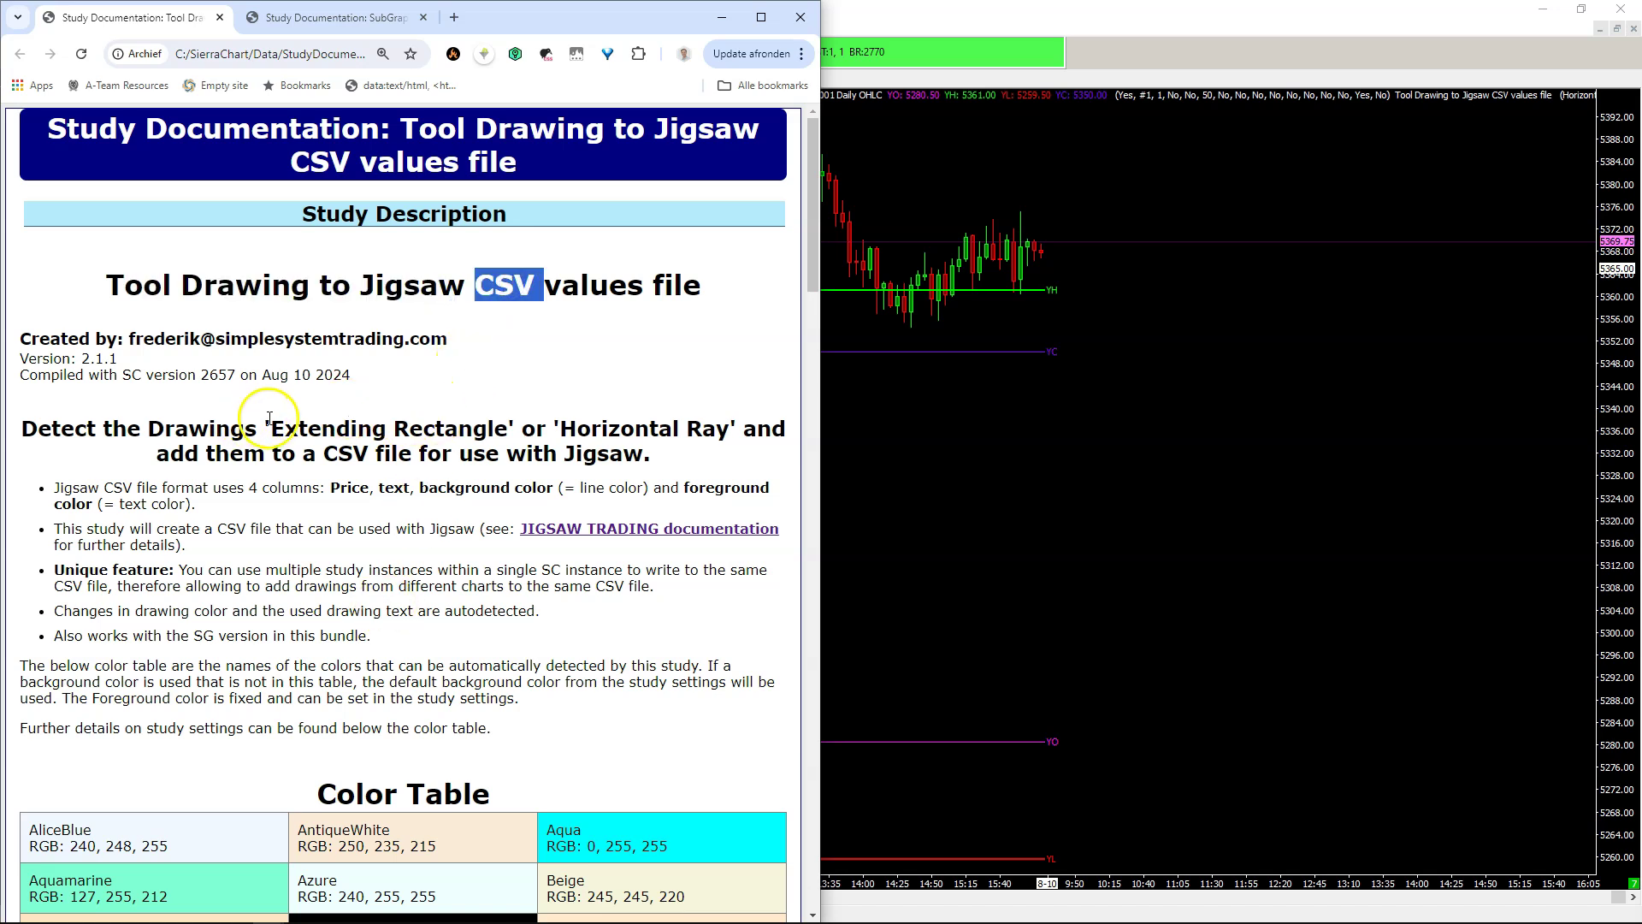
drag(272, 425, 727, 437)
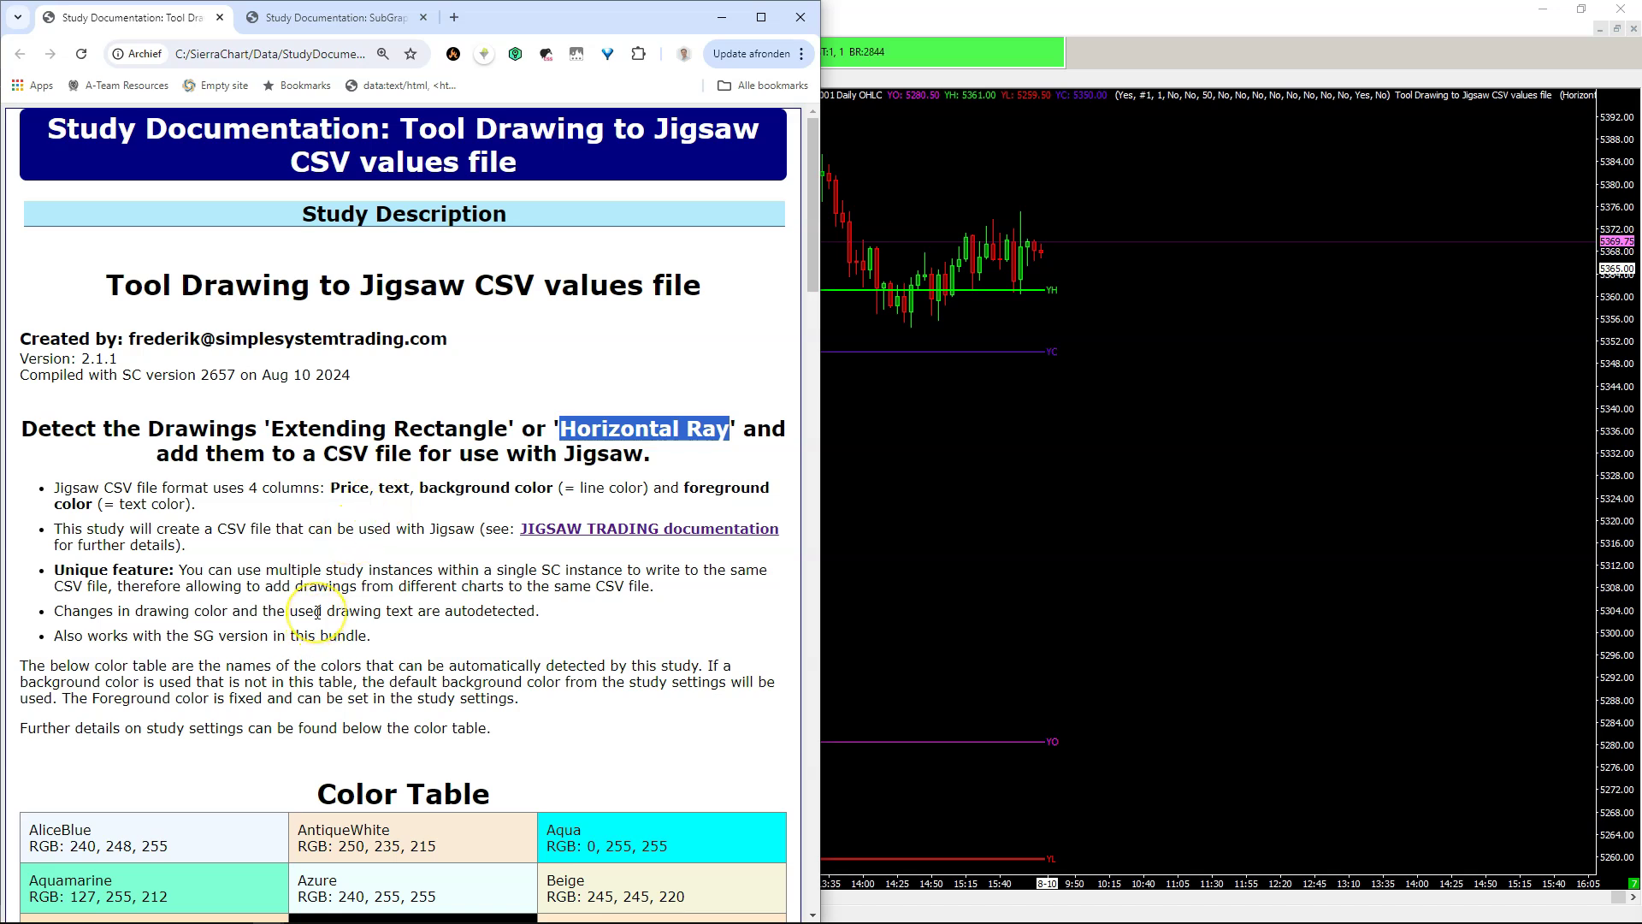
click(238, 526)
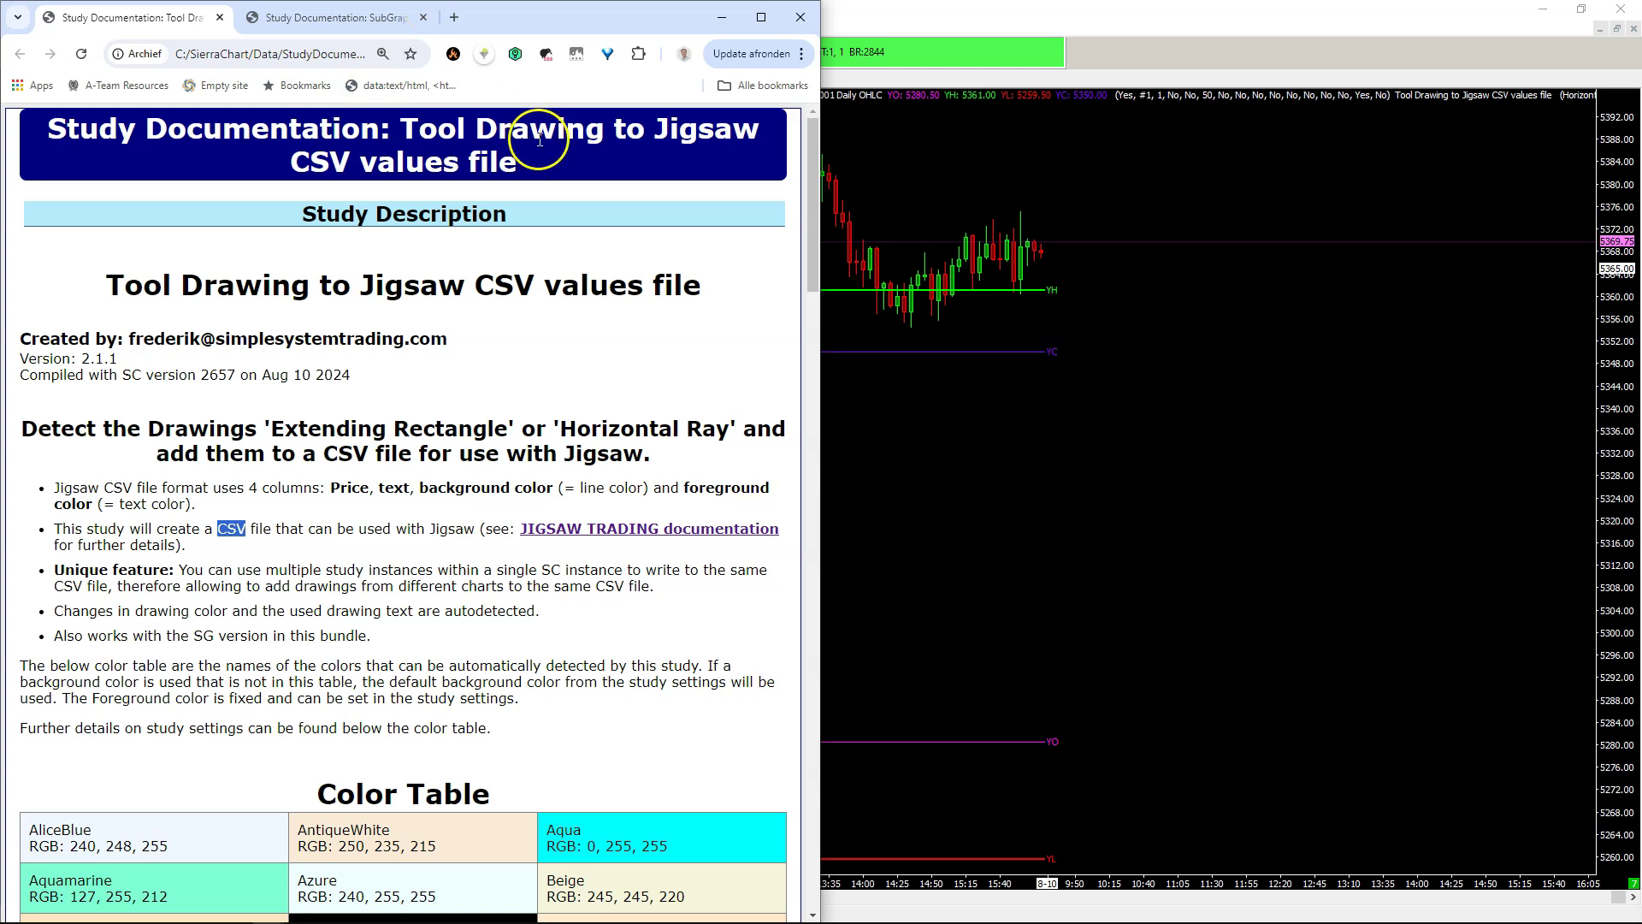
Minimize the documentation and open the settings of the chart's SubGraph to Jigsaw CSV values file study
click(722, 17)
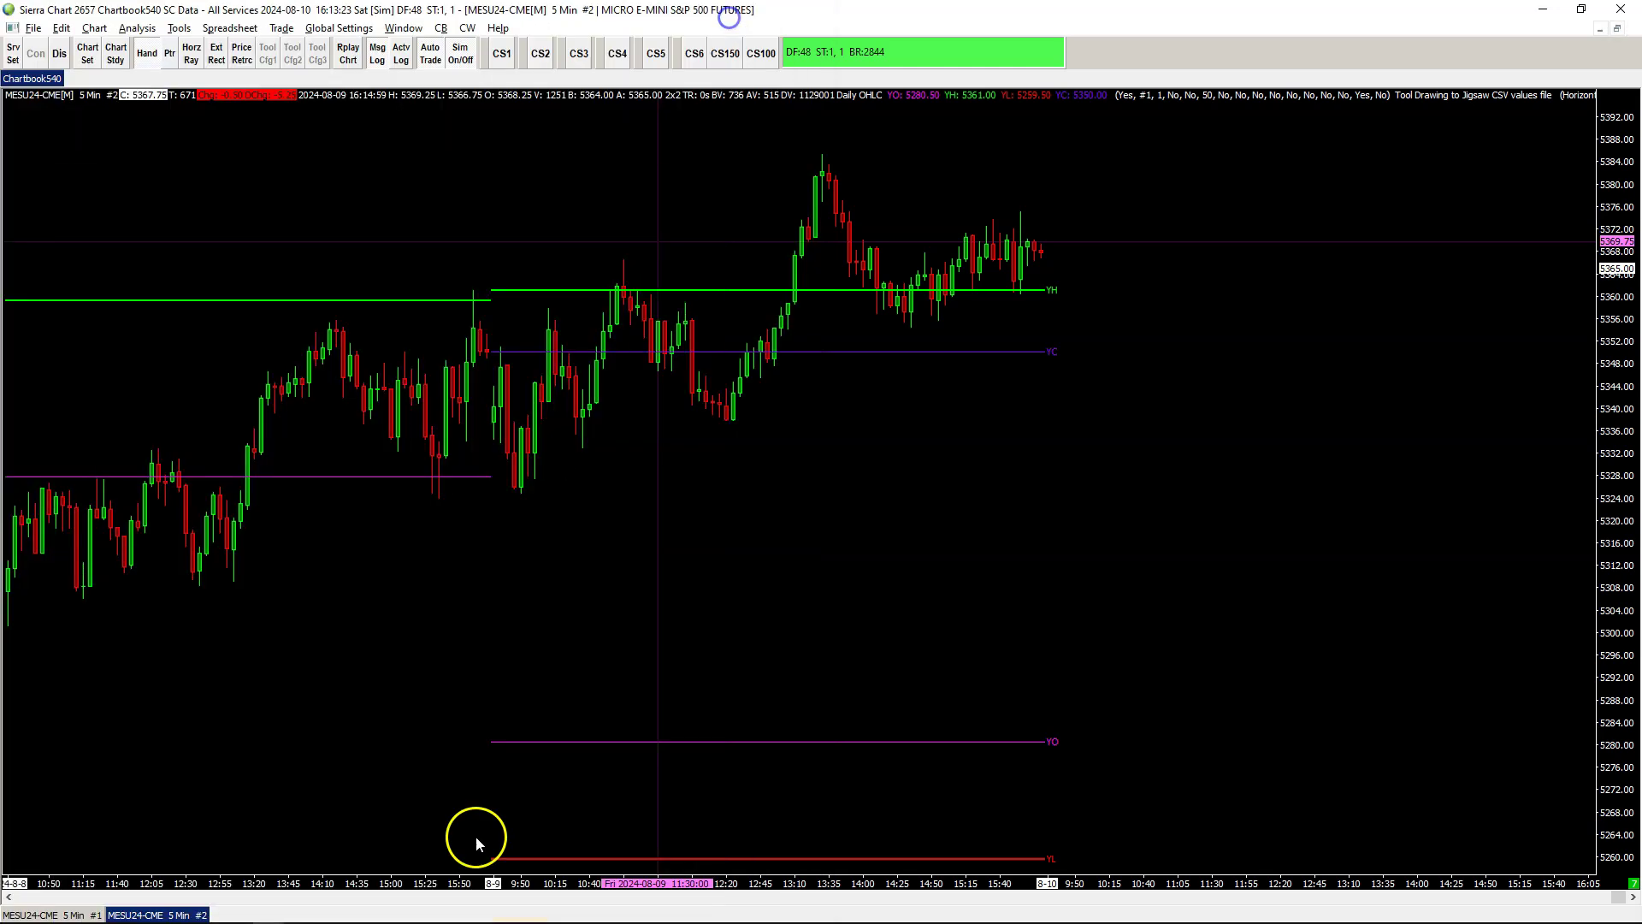
click(116, 53)
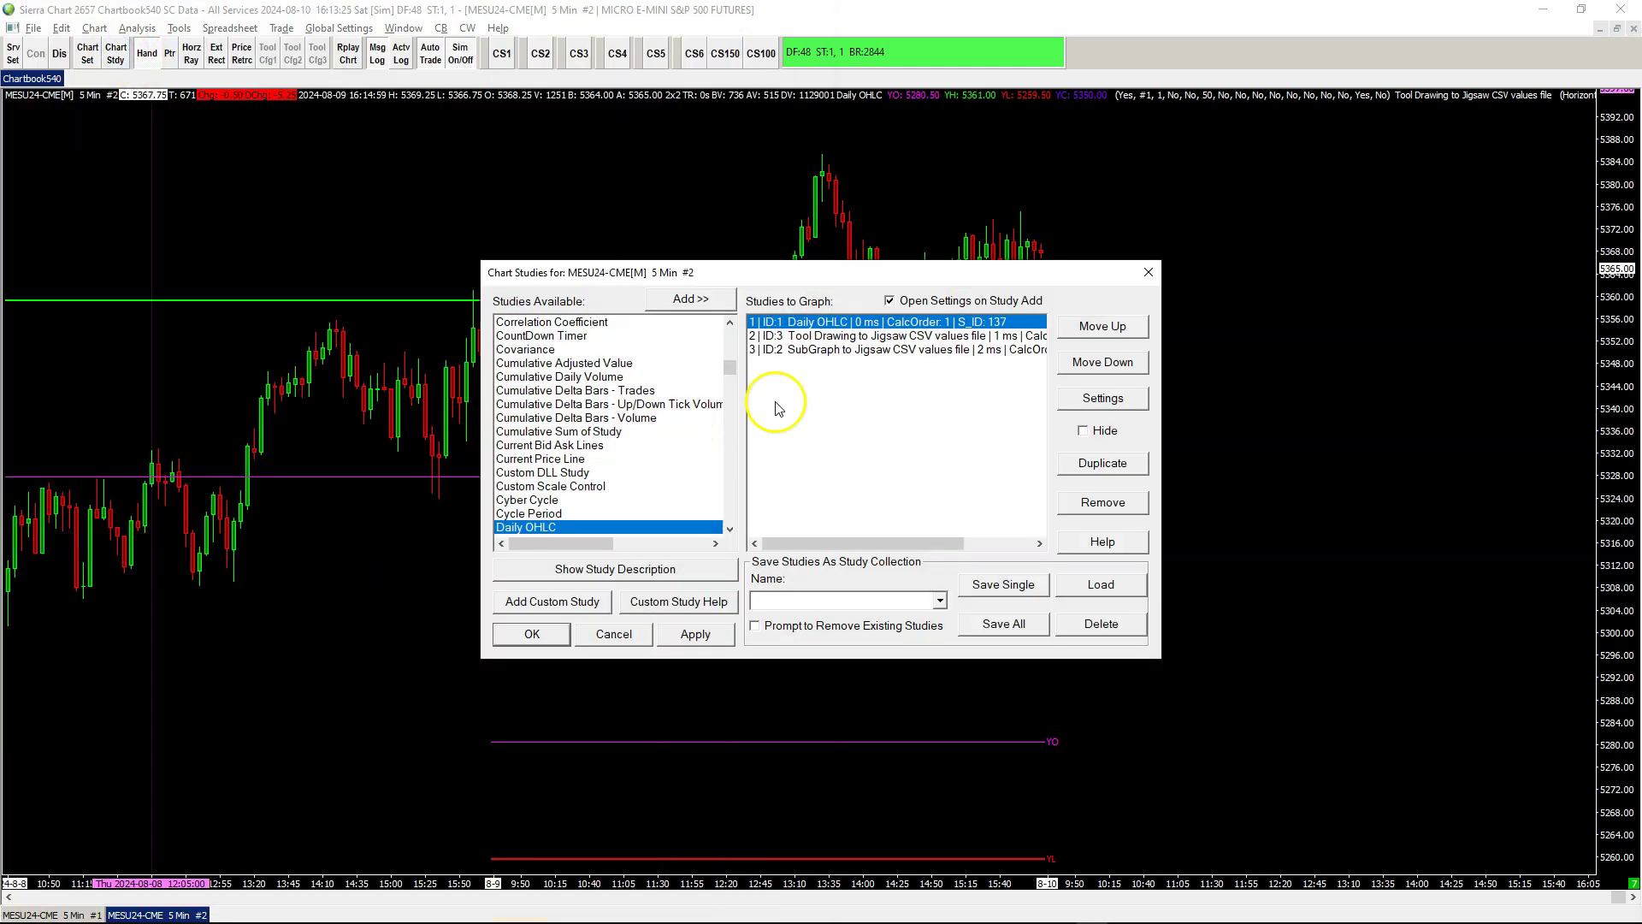
drag(619, 397, 597, 390)
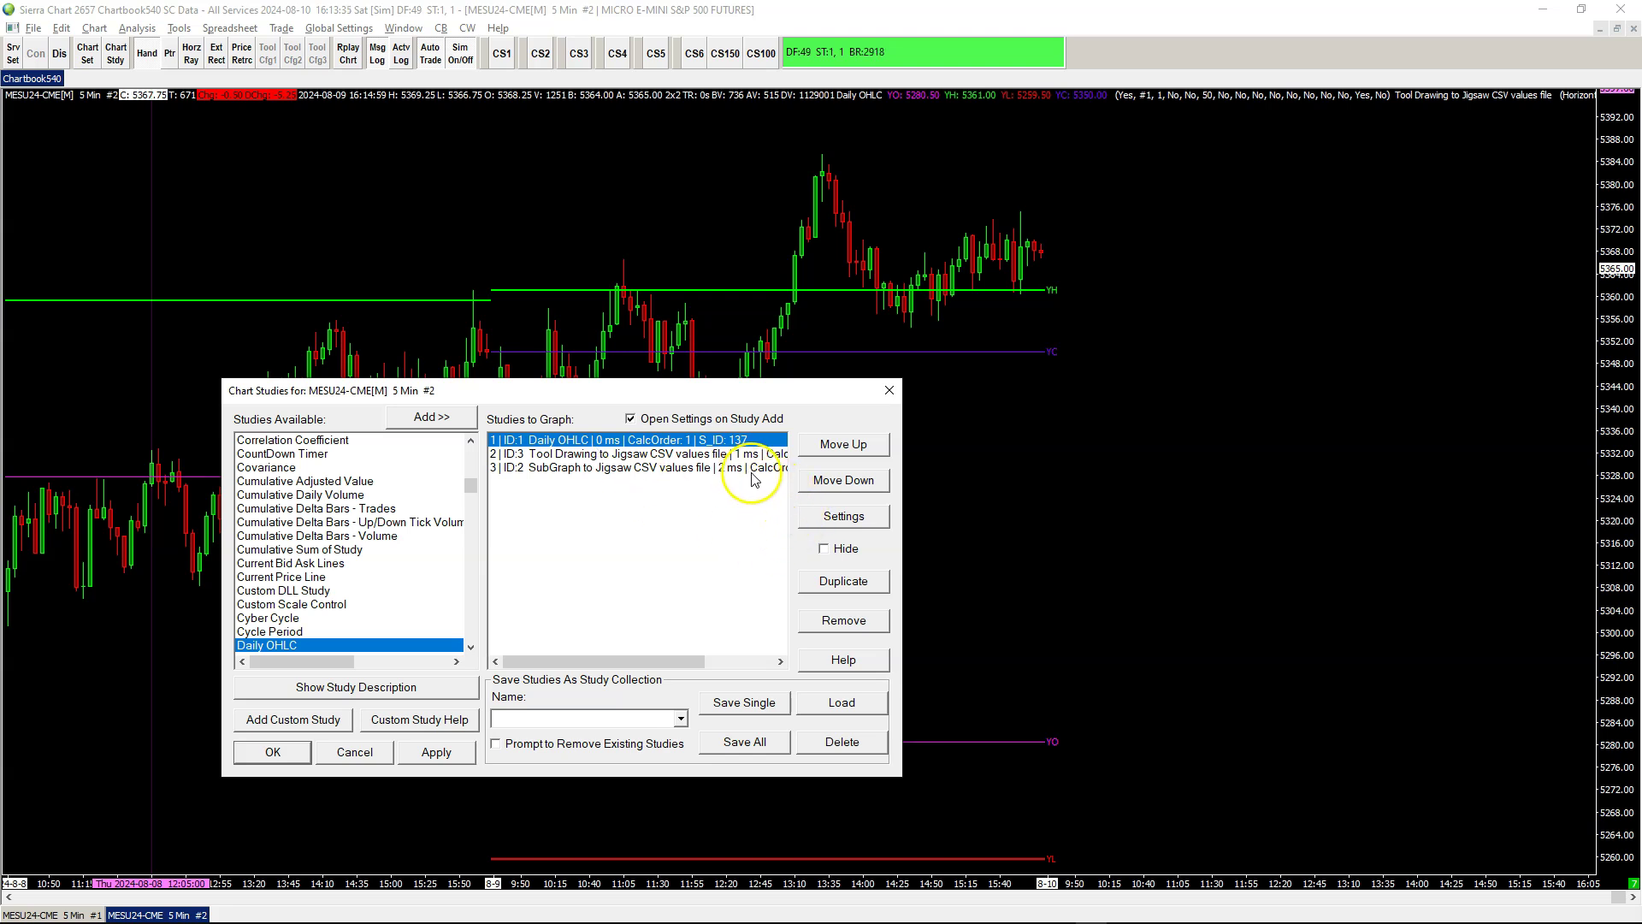
click(769, 453)
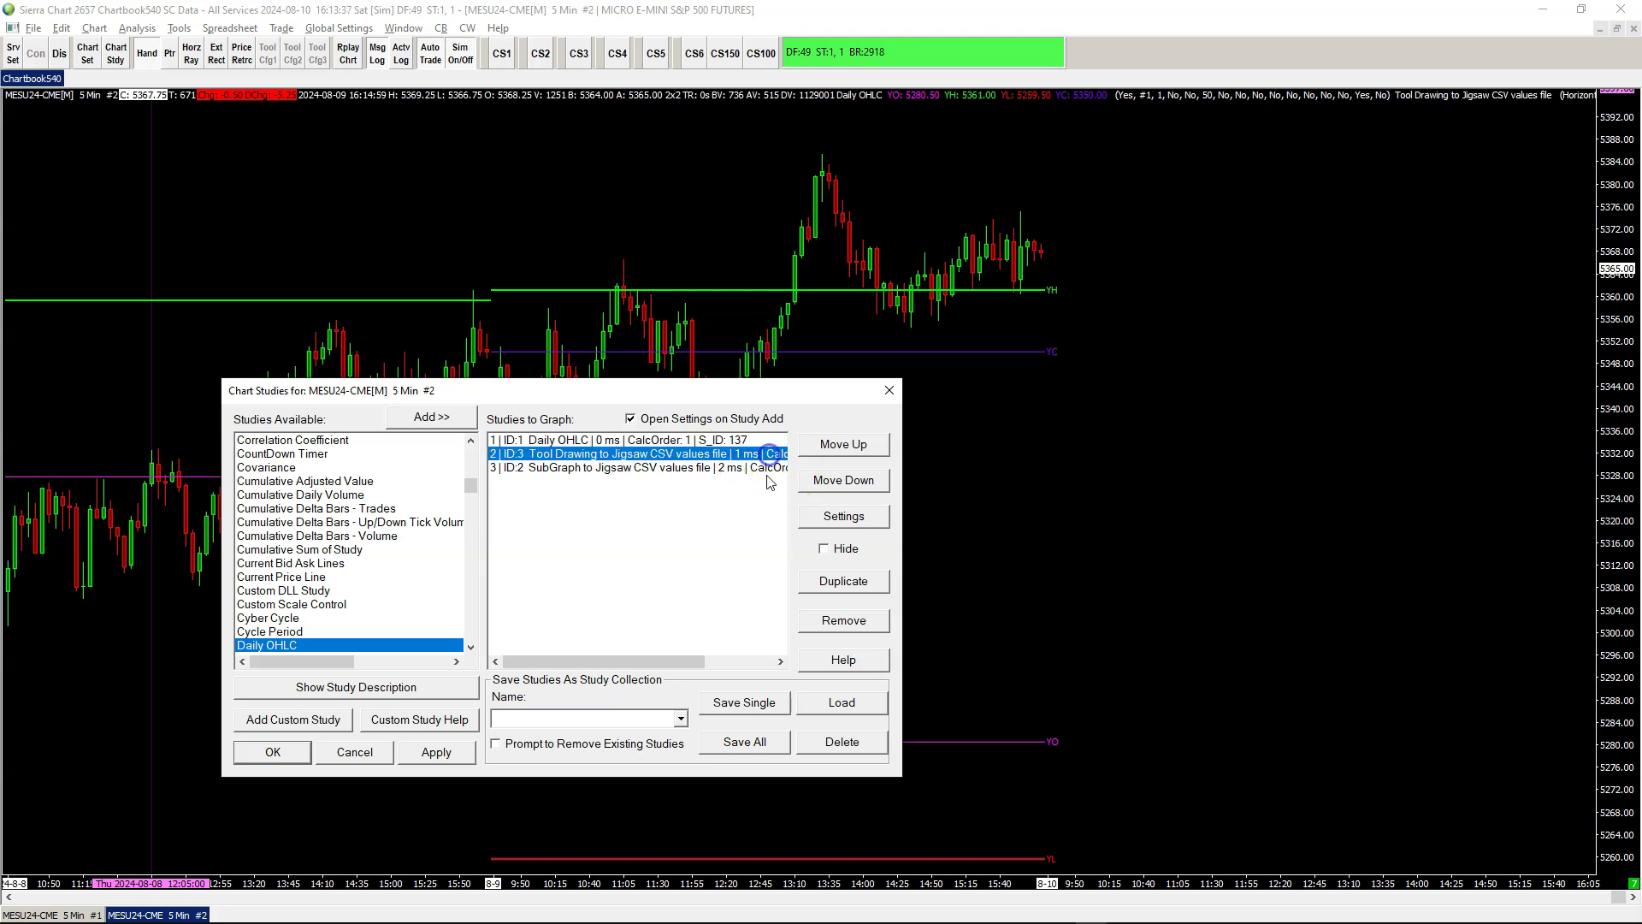
click(694, 468)
click(827, 518)
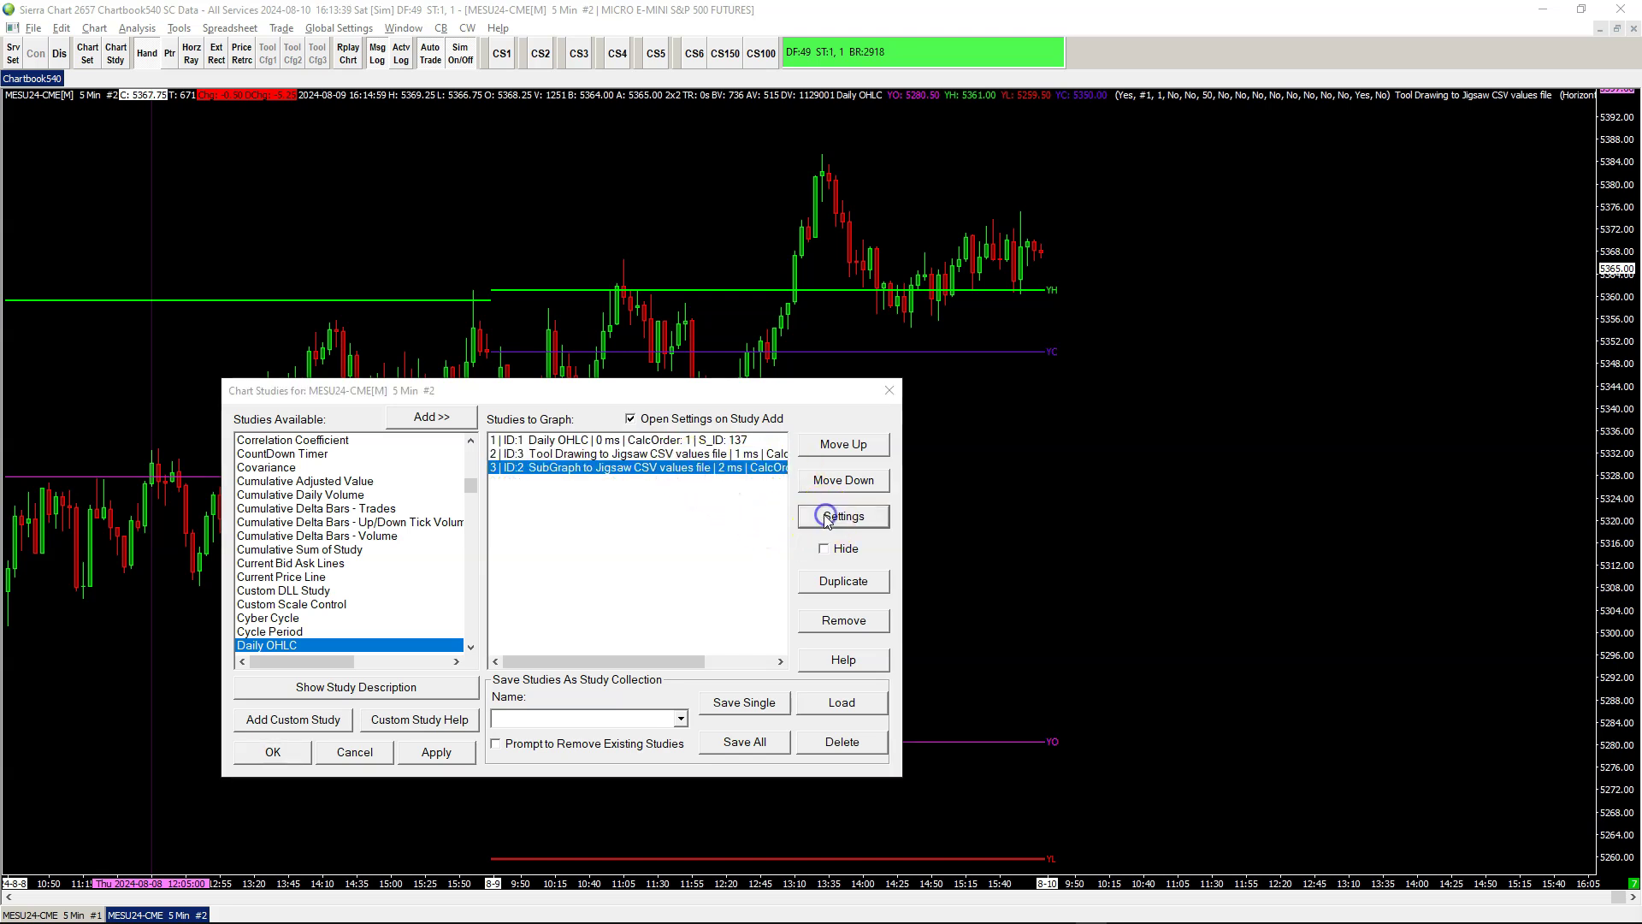
Inspect the SubGraph study's first subgraph reference, CSV file path and write update interval, and close its settings
click(746, 426)
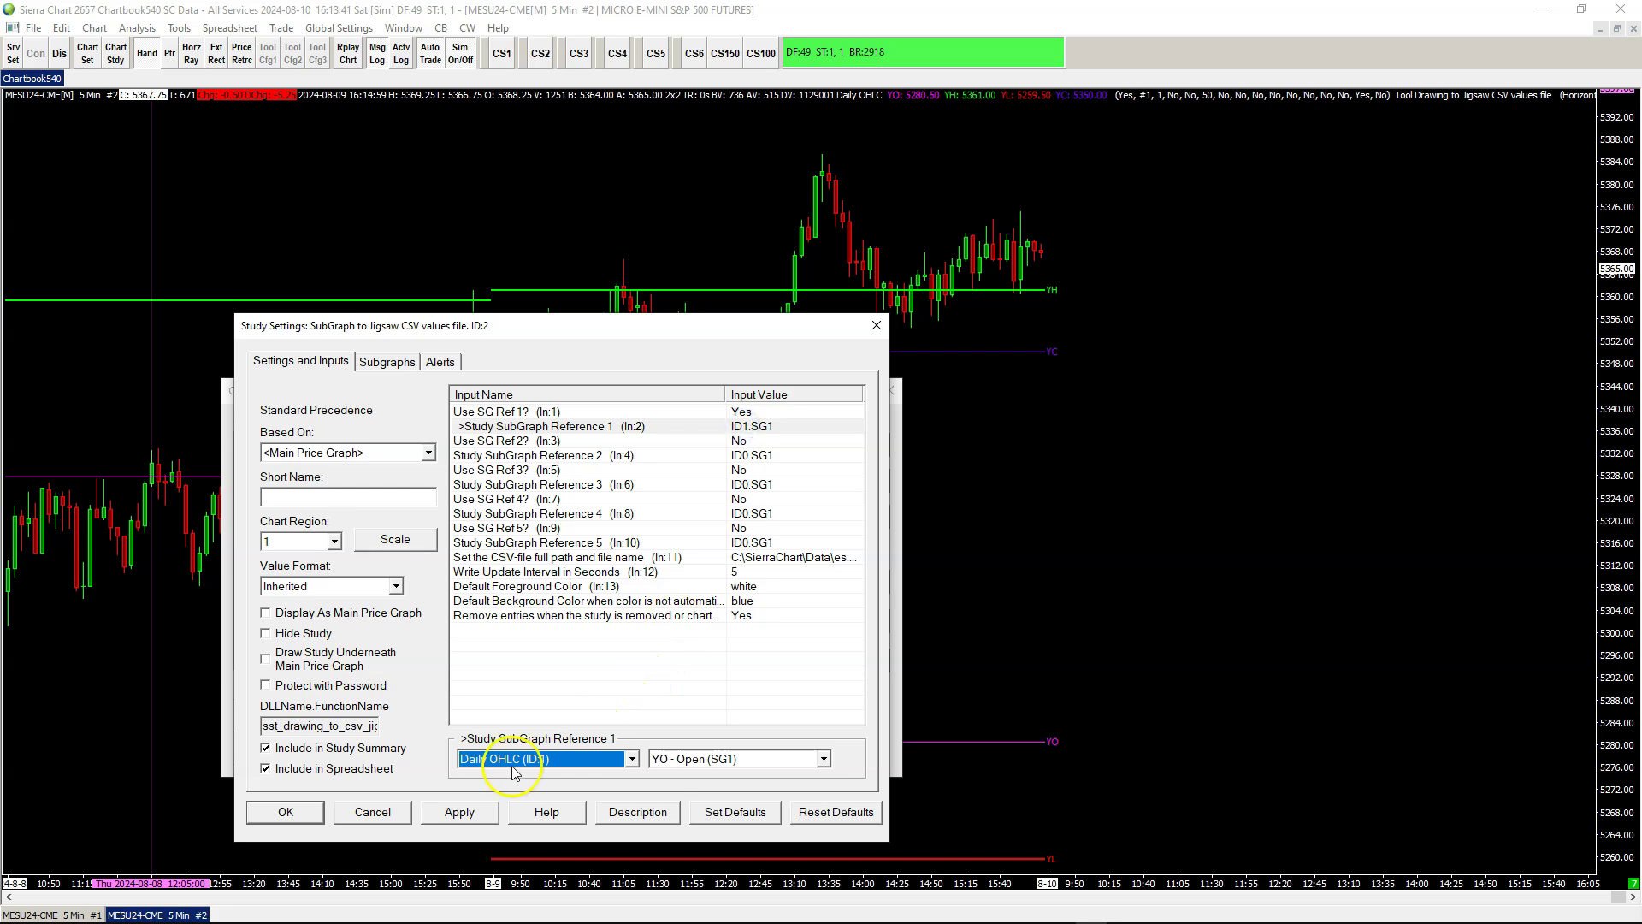
click(672, 767)
click(671, 767)
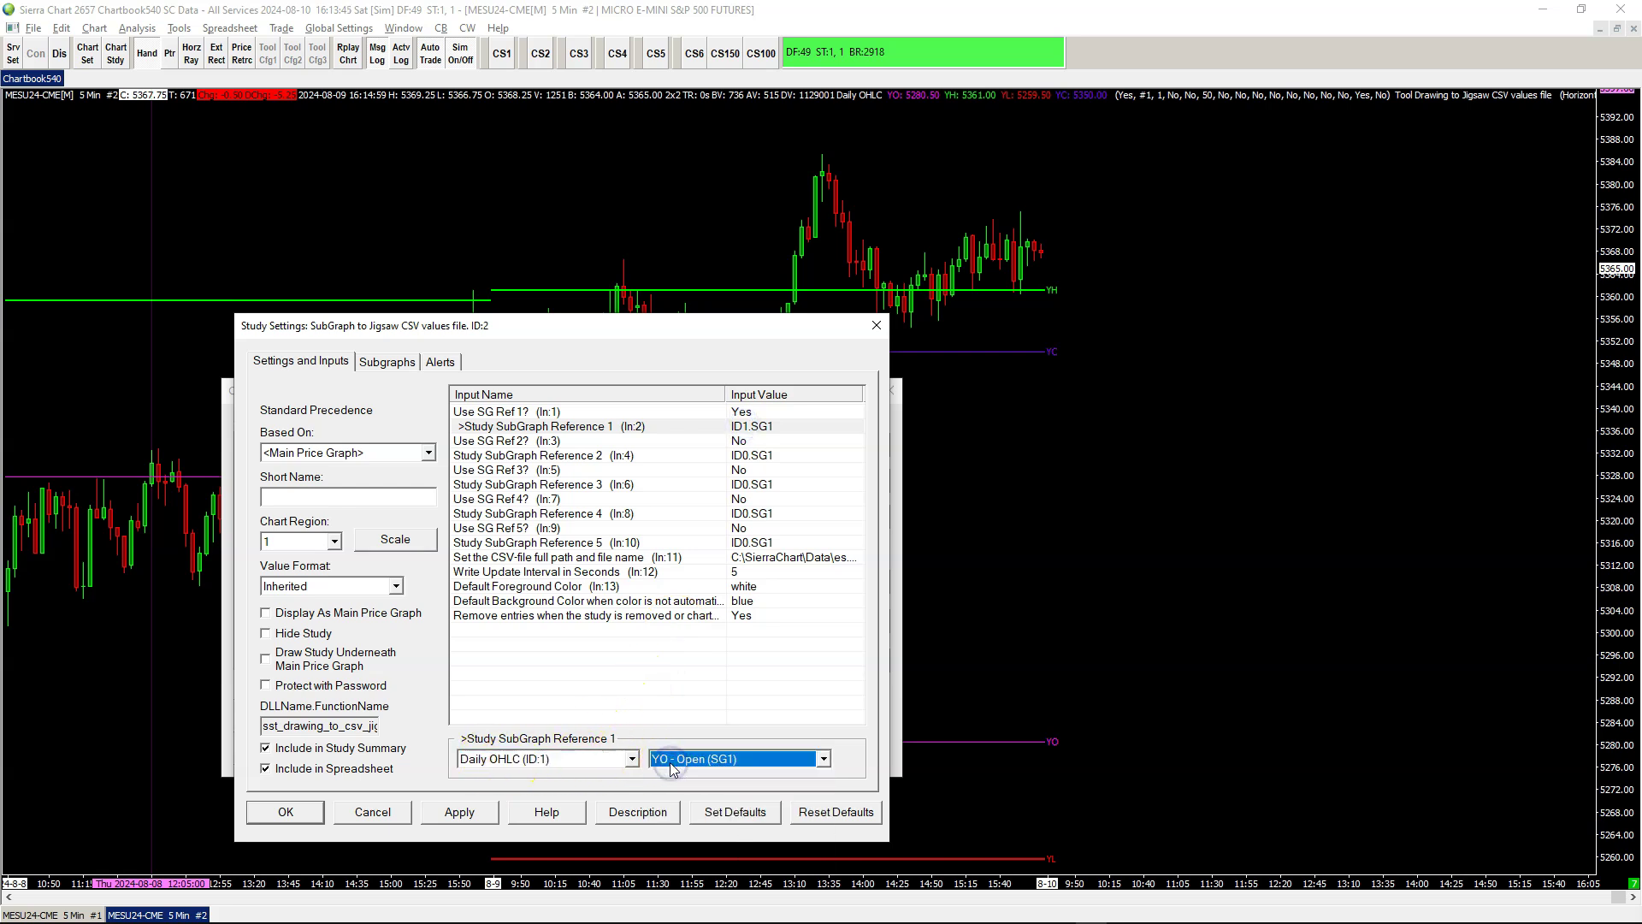
click(757, 557)
click(520, 756)
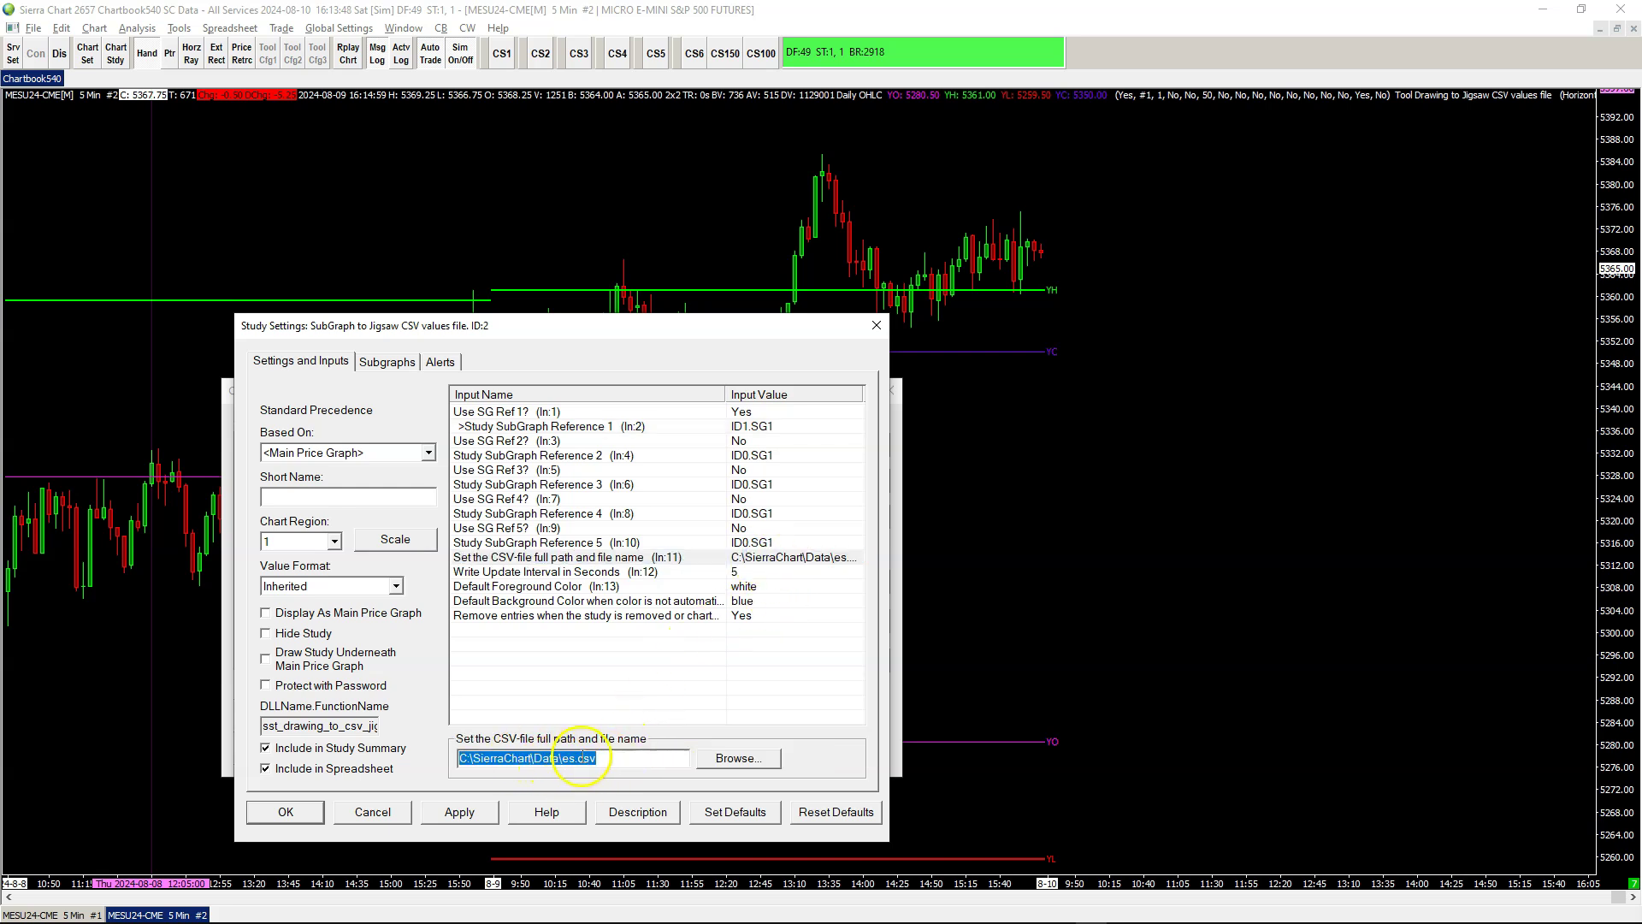
click(615, 762)
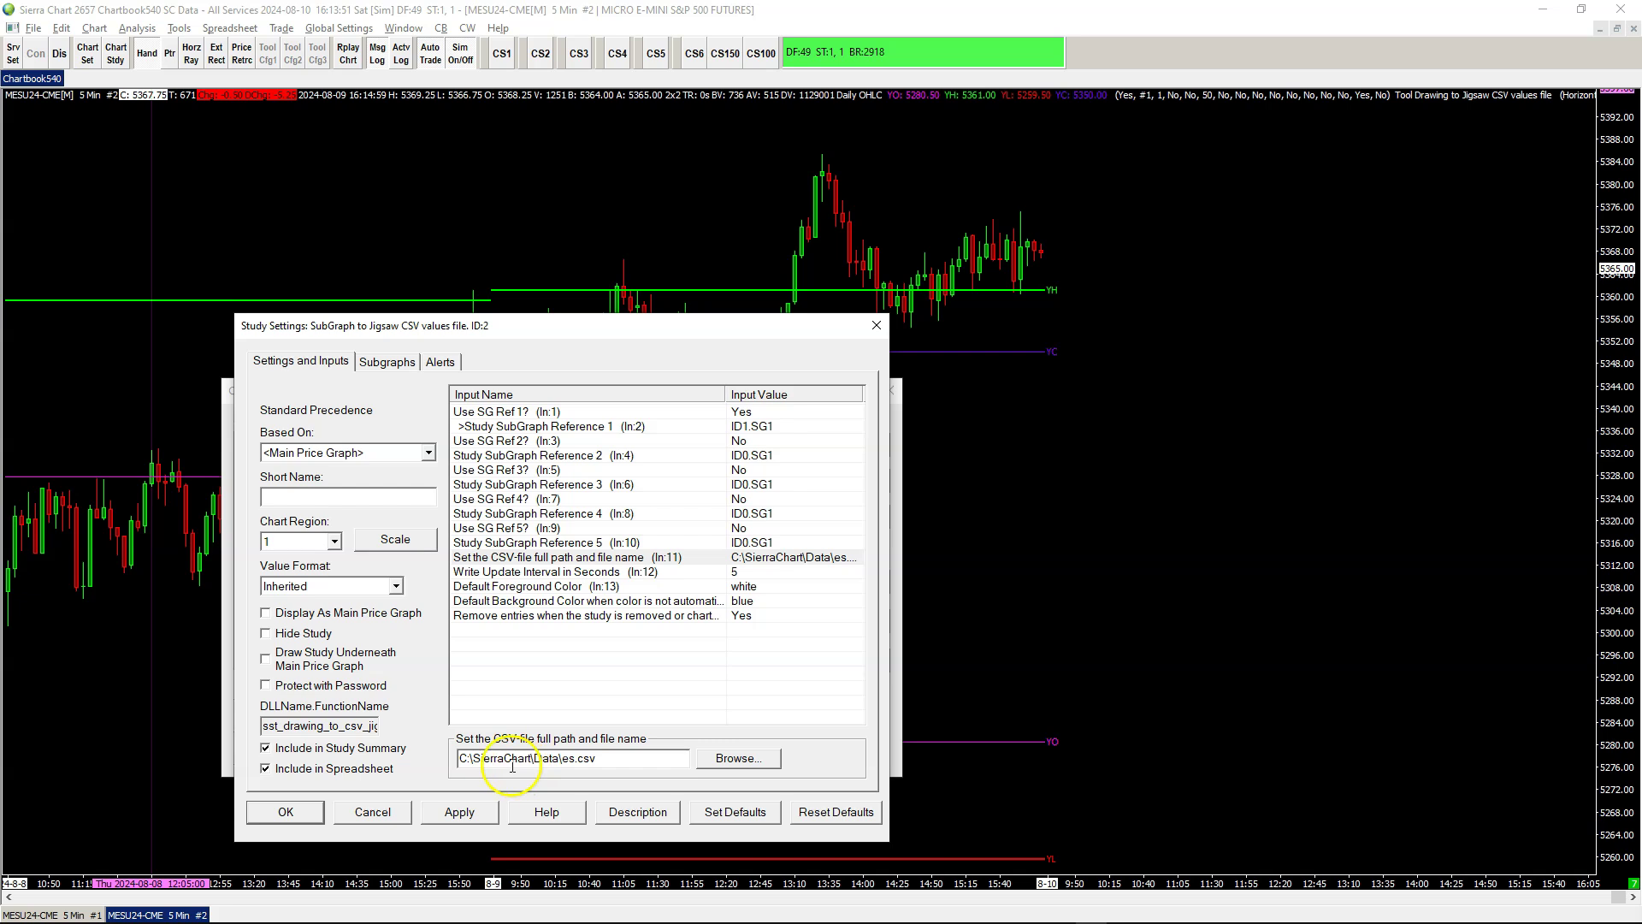
click(765, 572)
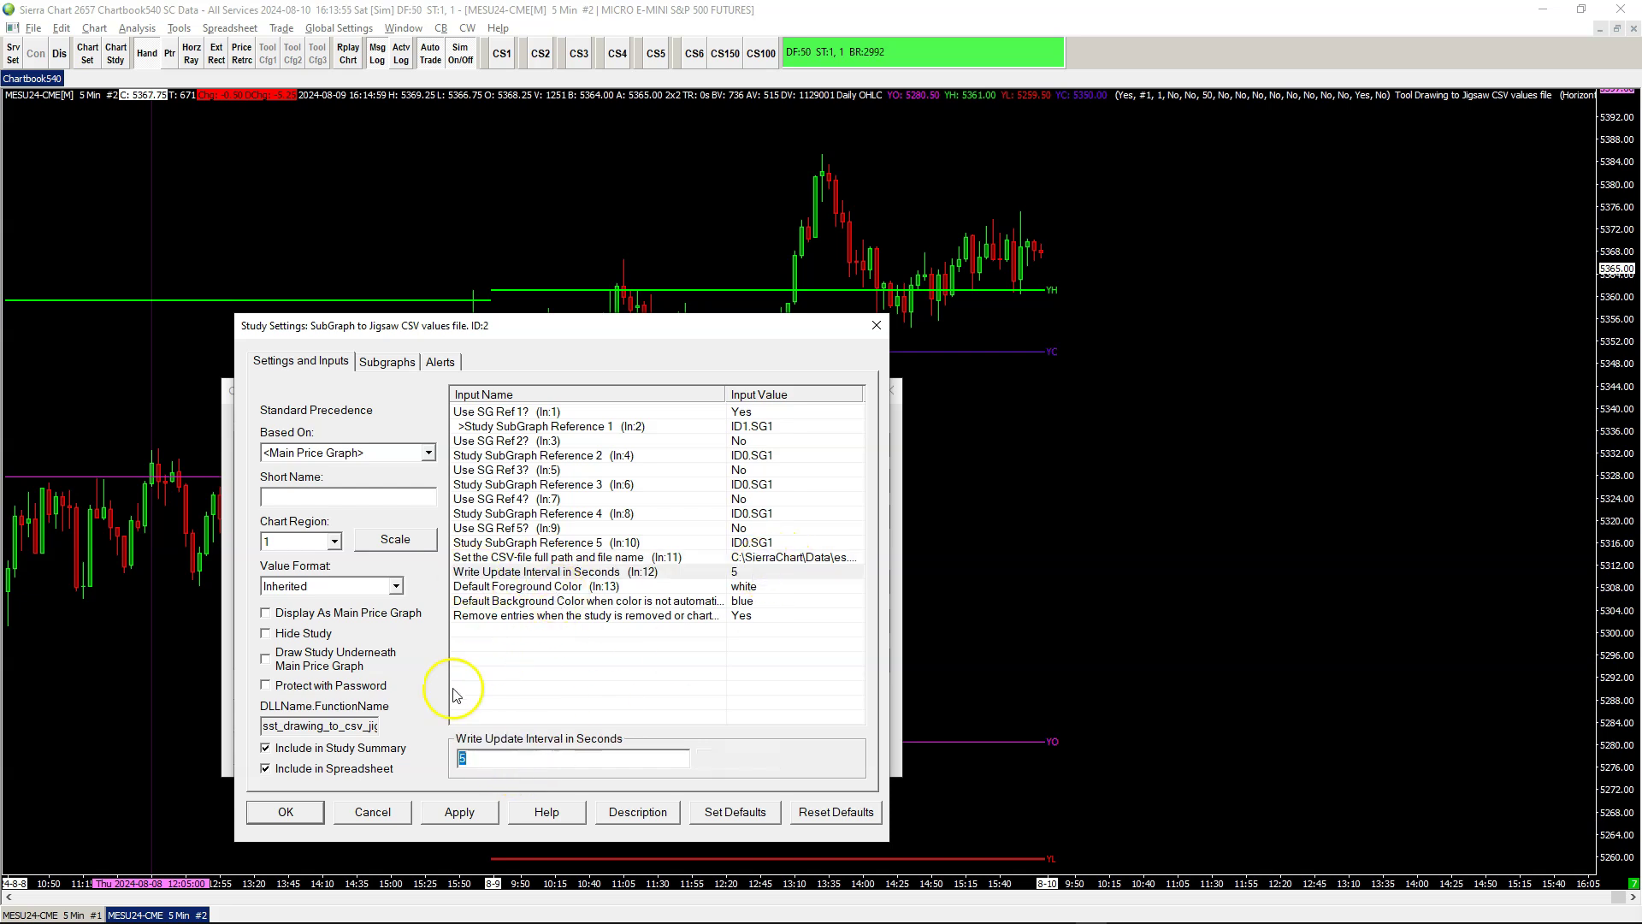
click(280, 811)
Open the Tool Drawing to Jigsaw CSV values file study's settings and inspect its drawing selection and CSV file path
click(599, 453)
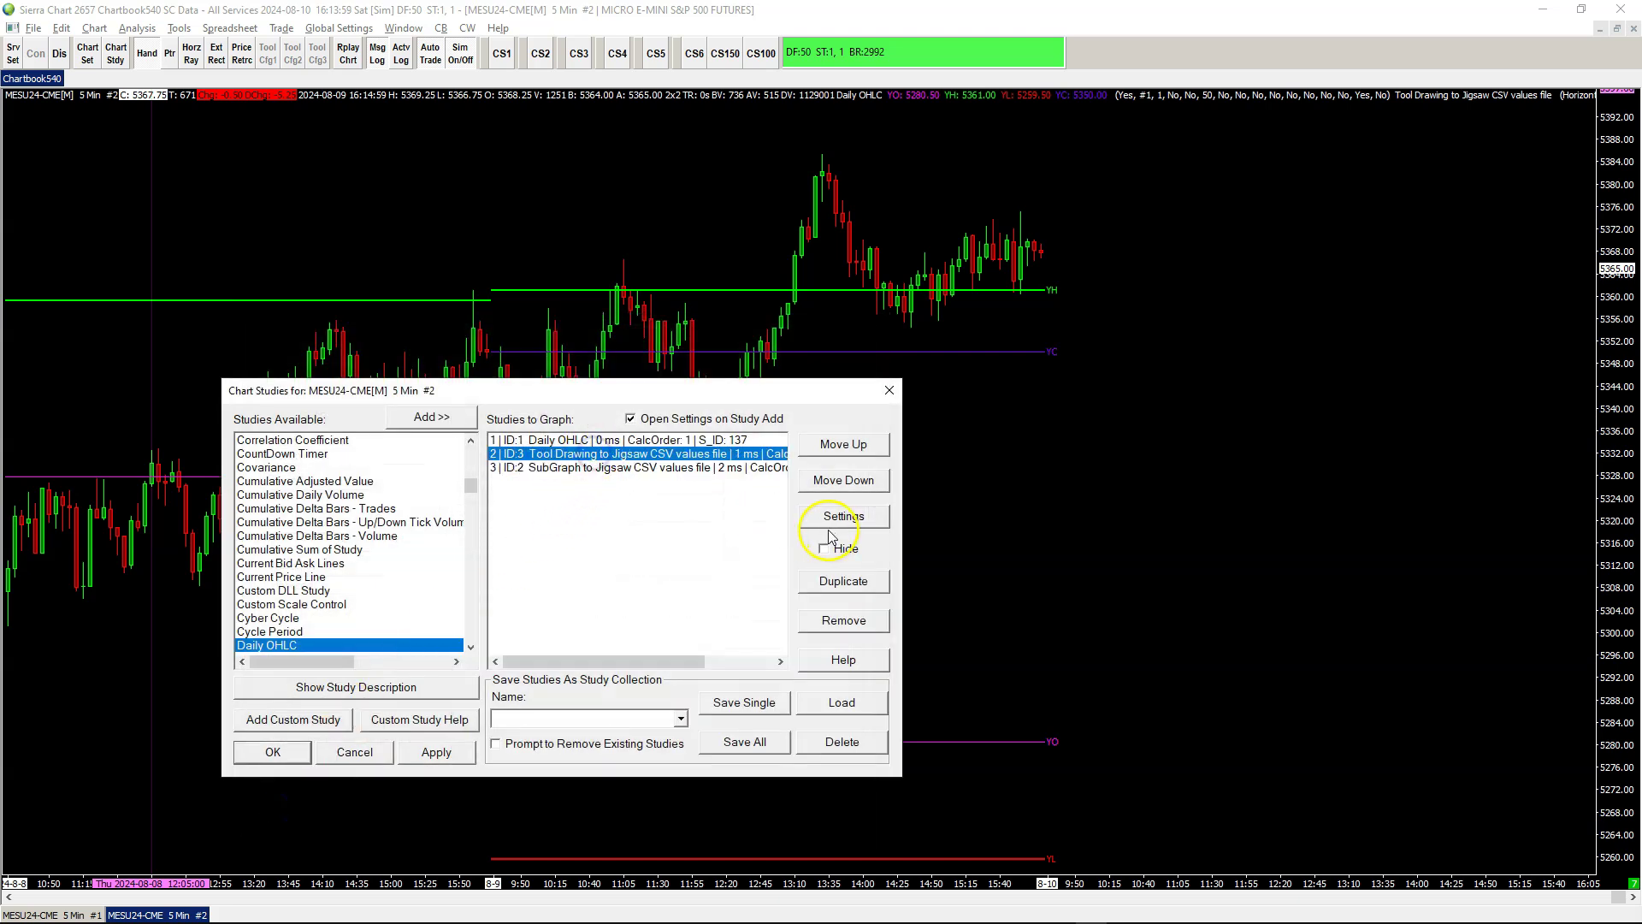
click(821, 518)
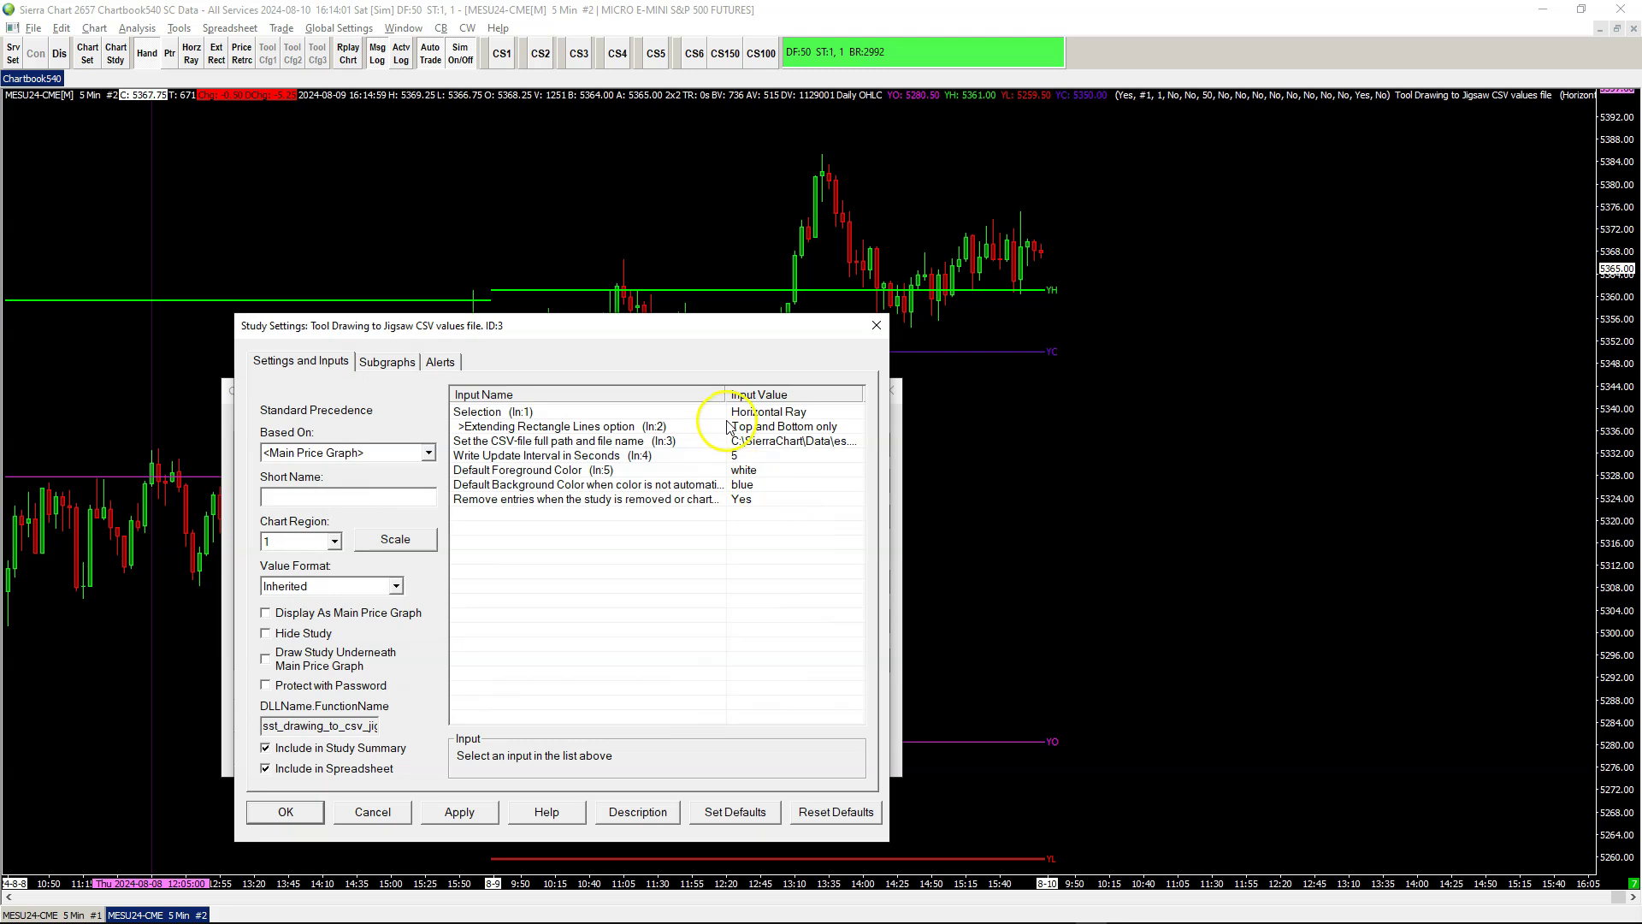
click(741, 414)
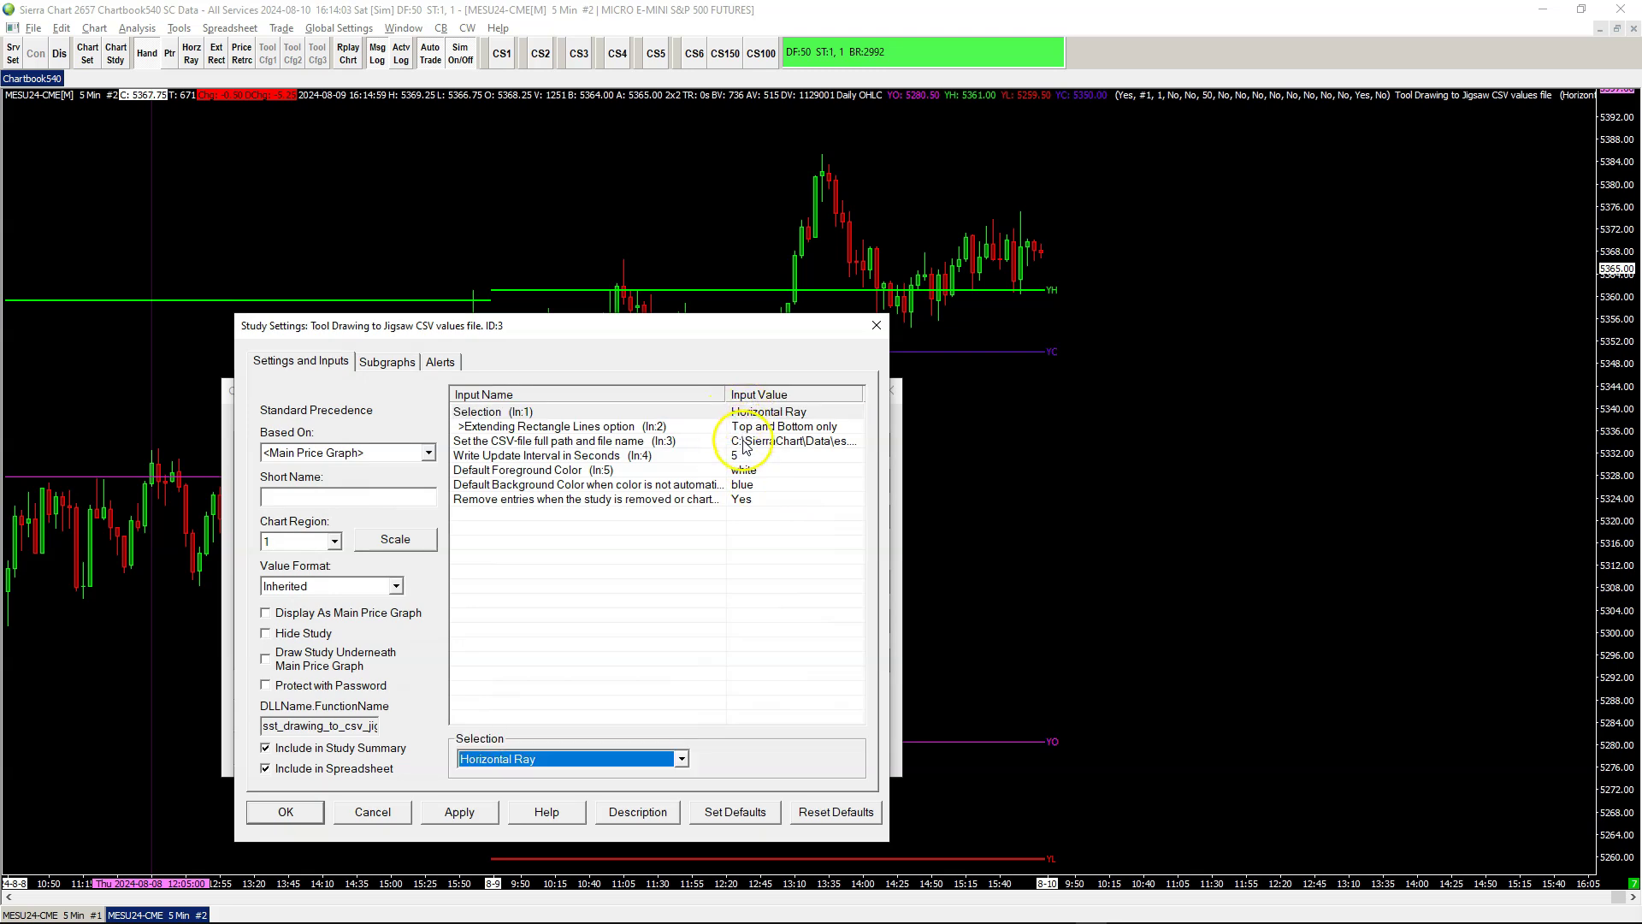
click(744, 443)
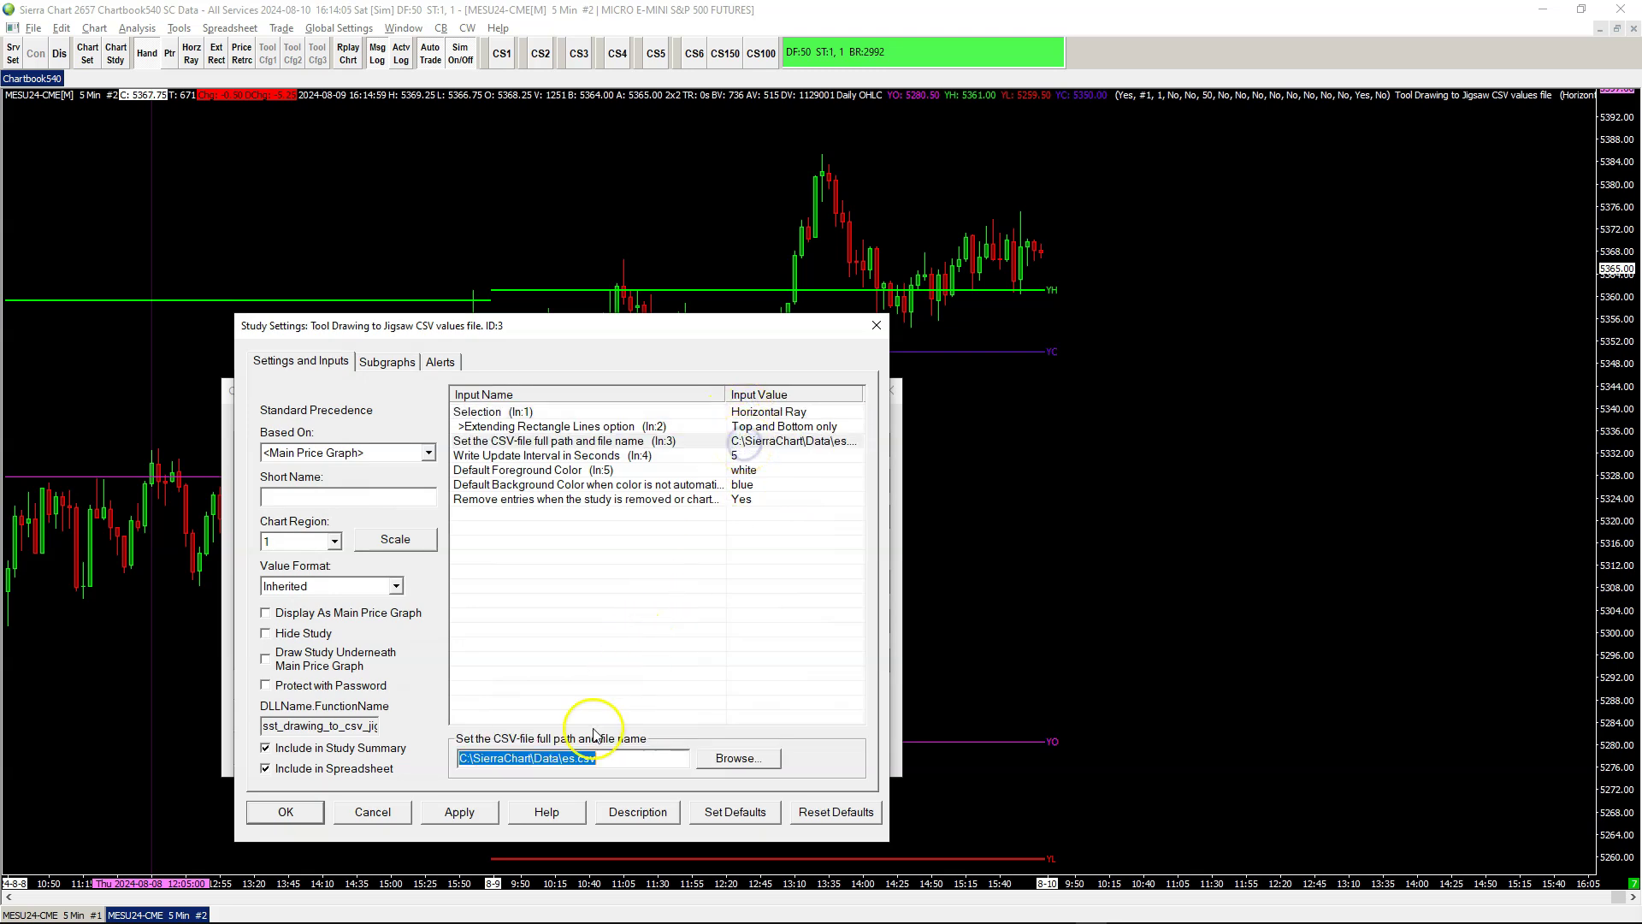
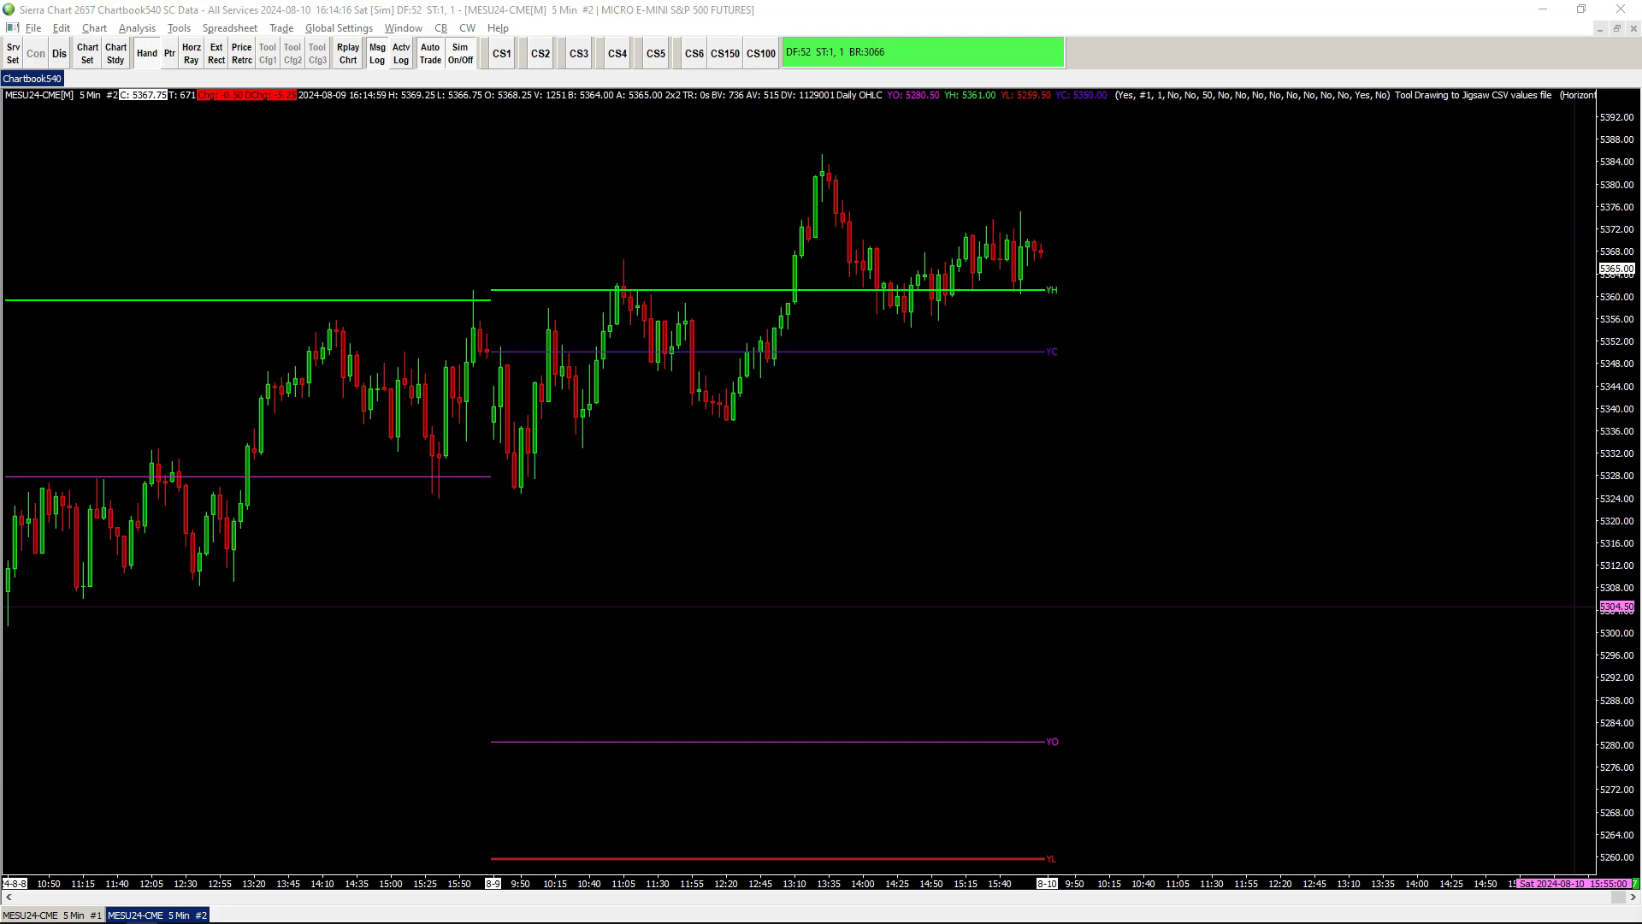
Switch to Notepad++ to examine the exported line in es.csv, and return to the chart
key(alt+Tab)
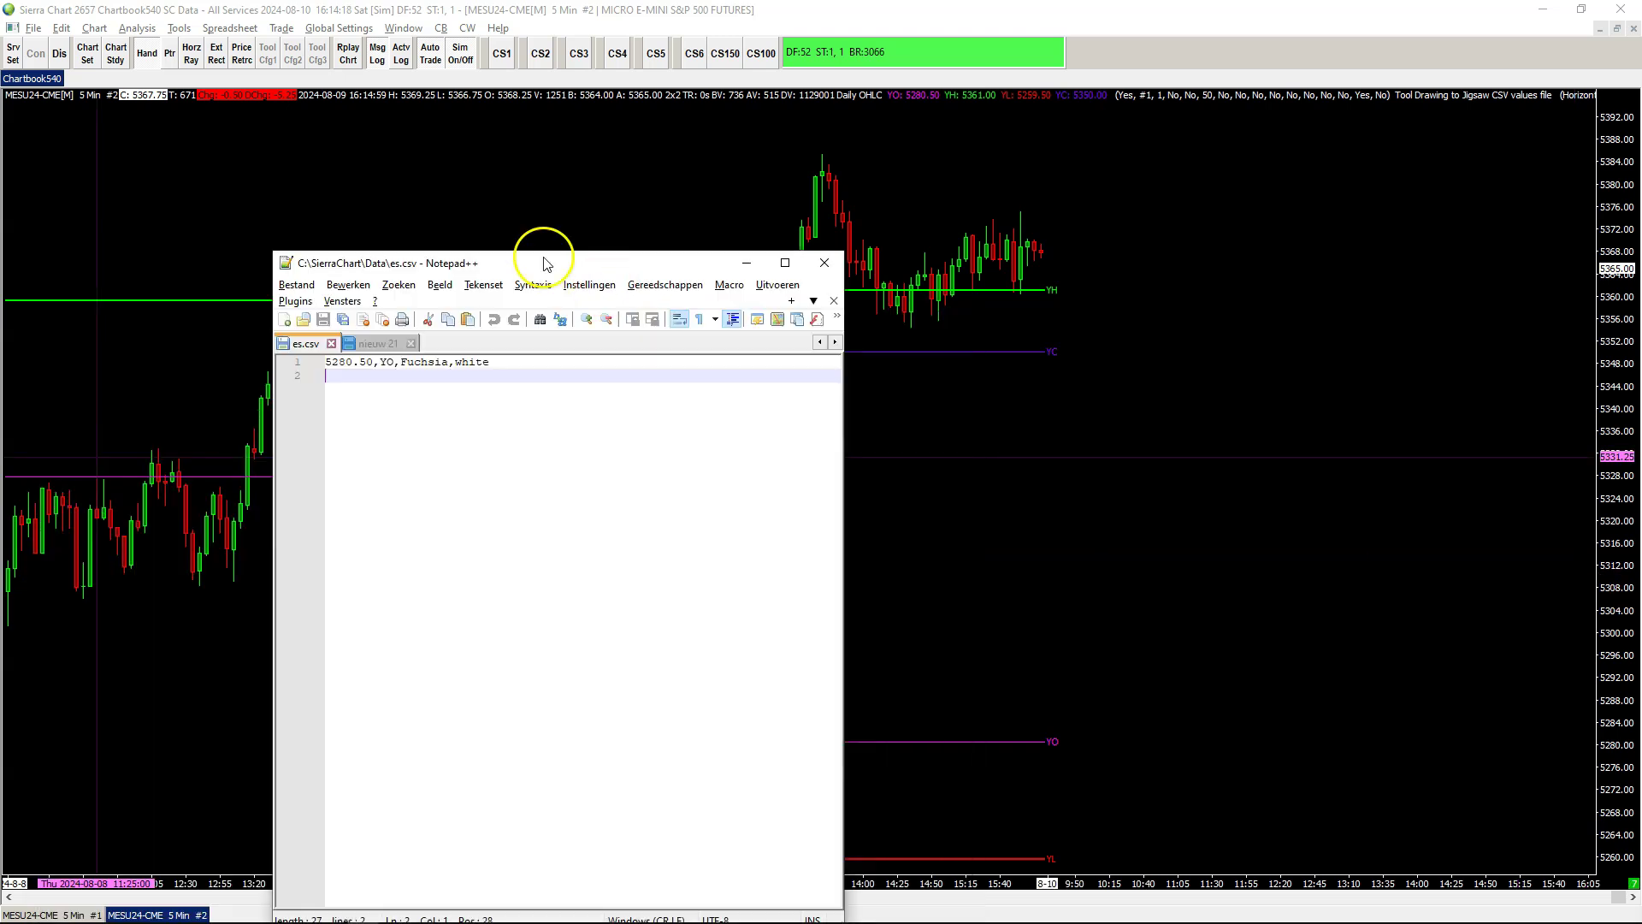
click(347, 279)
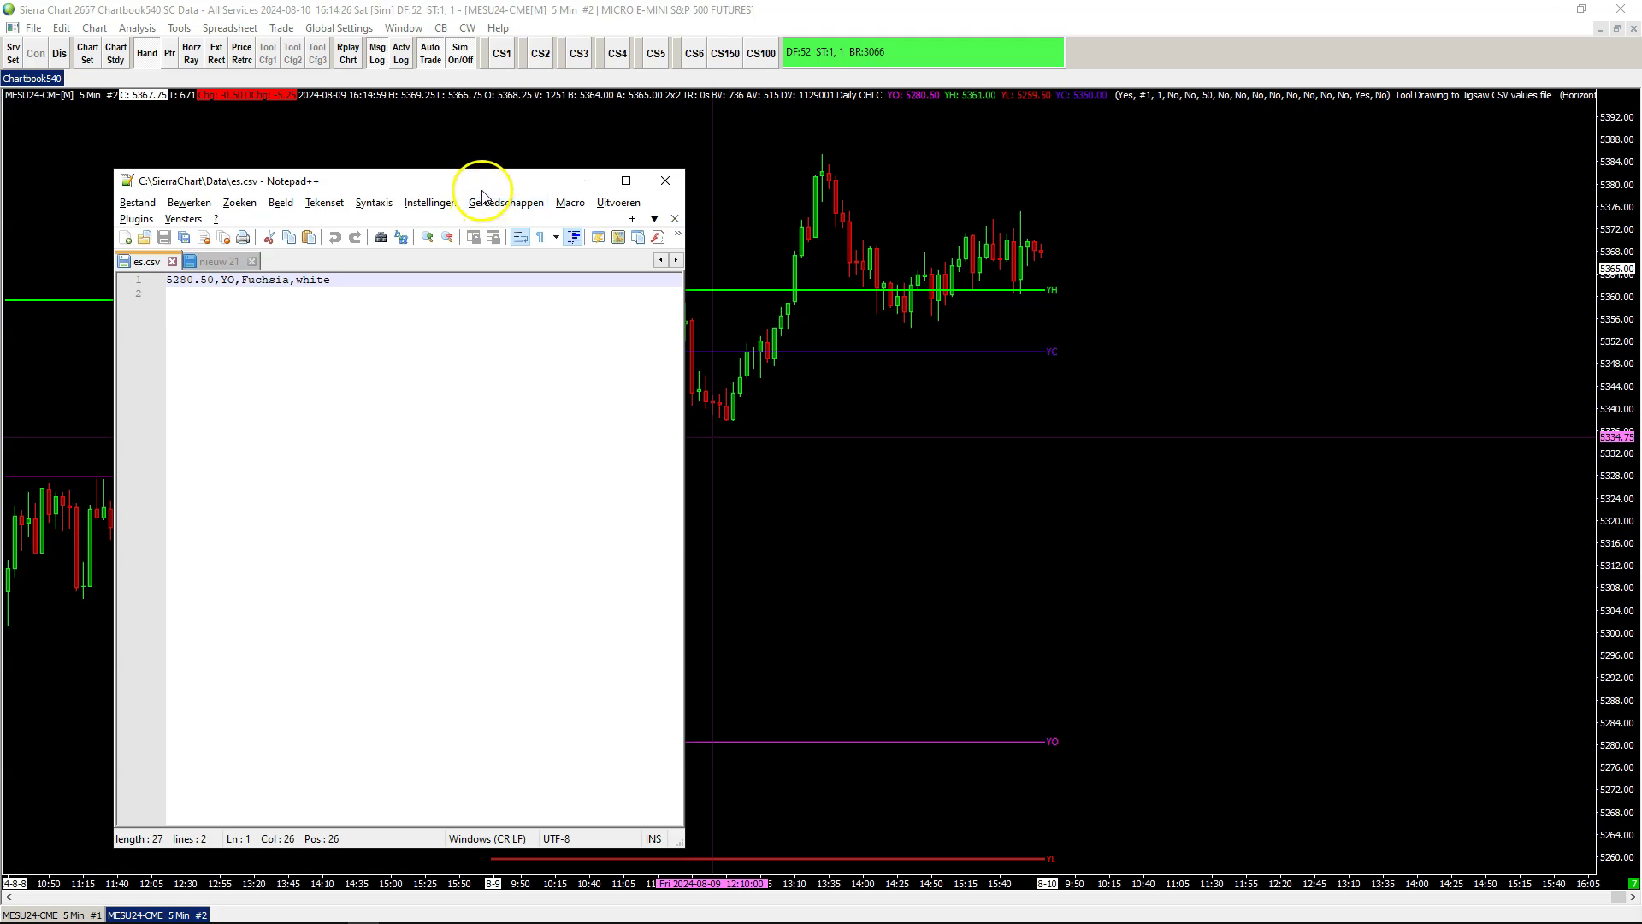
drag(507, 189, 462, 190)
click(542, 181)
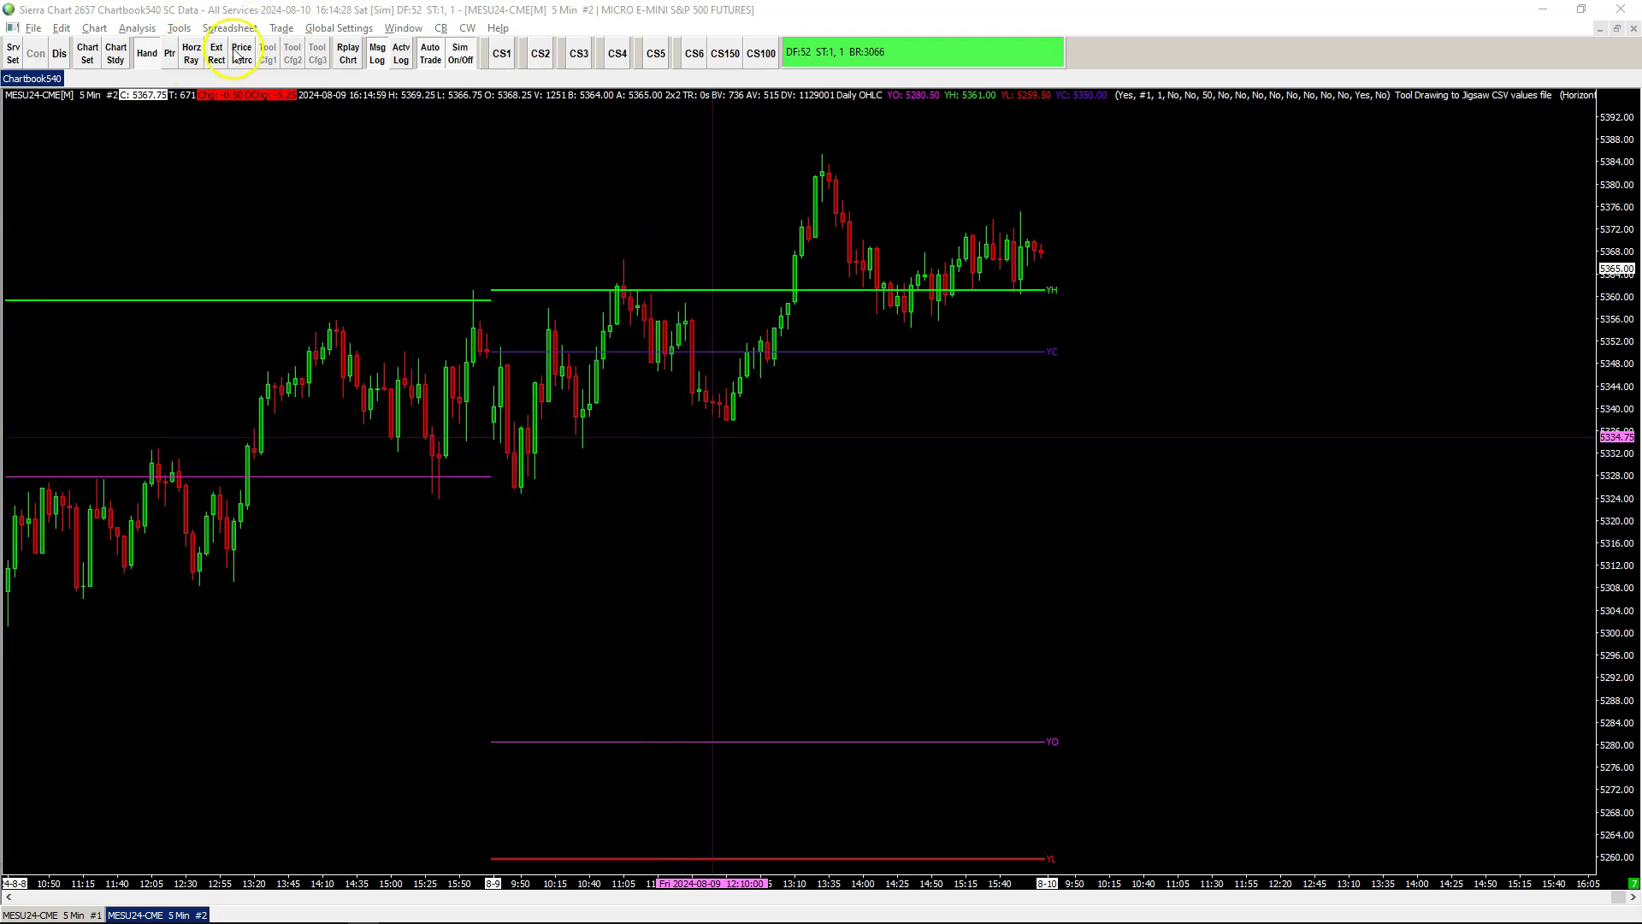
Draw three horizontal rays on the chart at about 5324.75, 5311.25 and 5299.50, between the YC and YO lines
click(192, 54)
click(583, 493)
drag(577, 578, 588, 569)
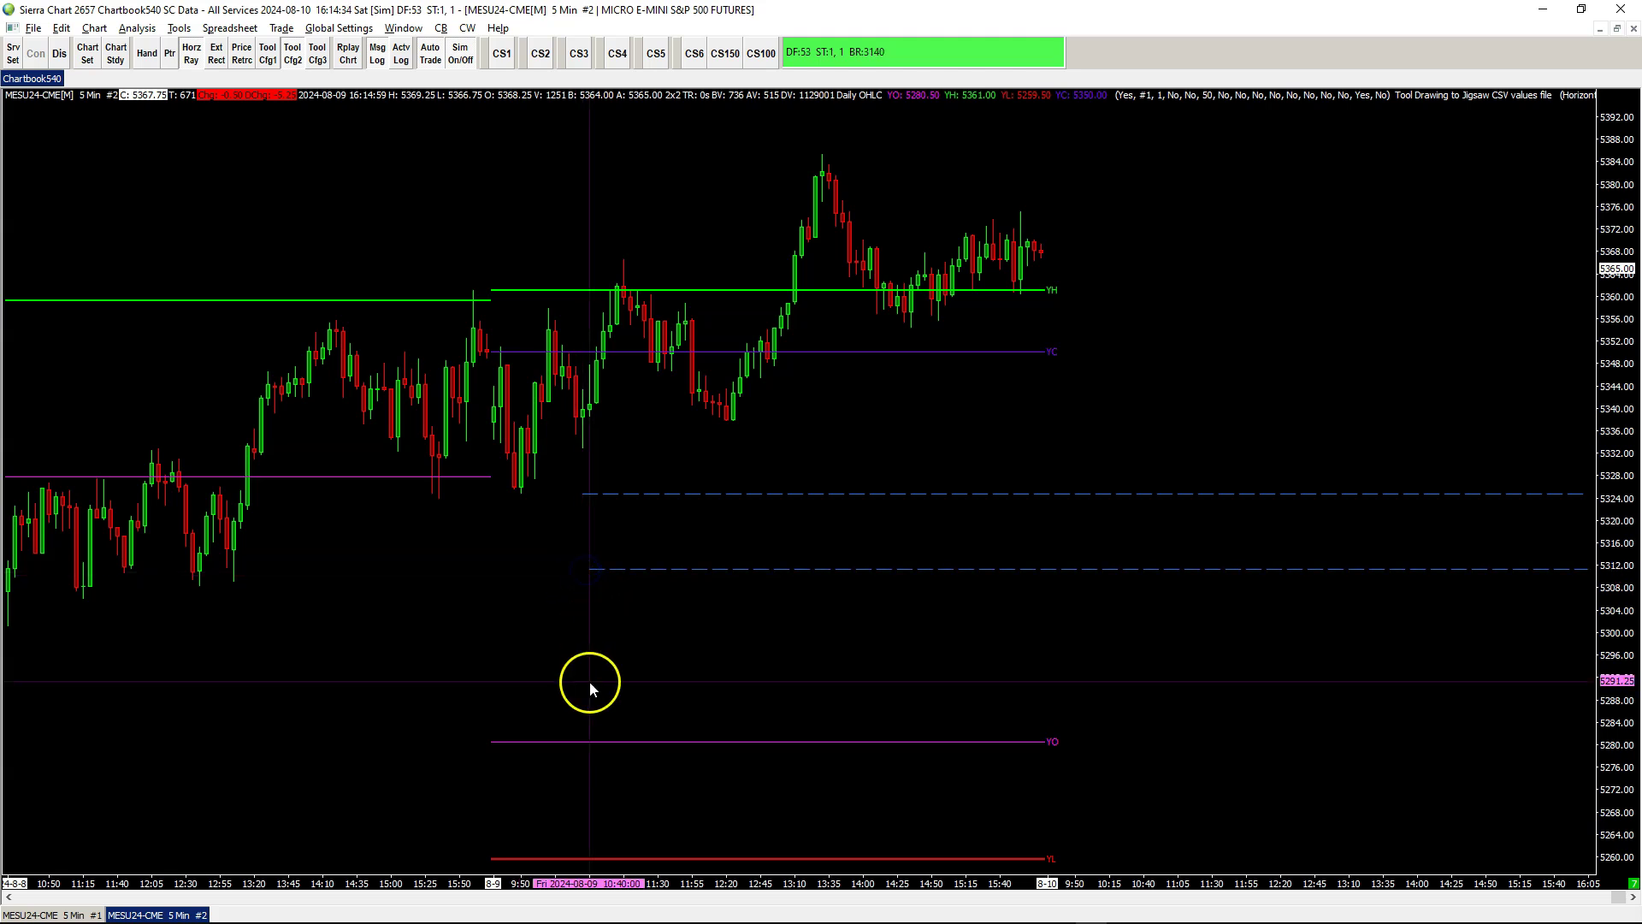
click(609, 637)
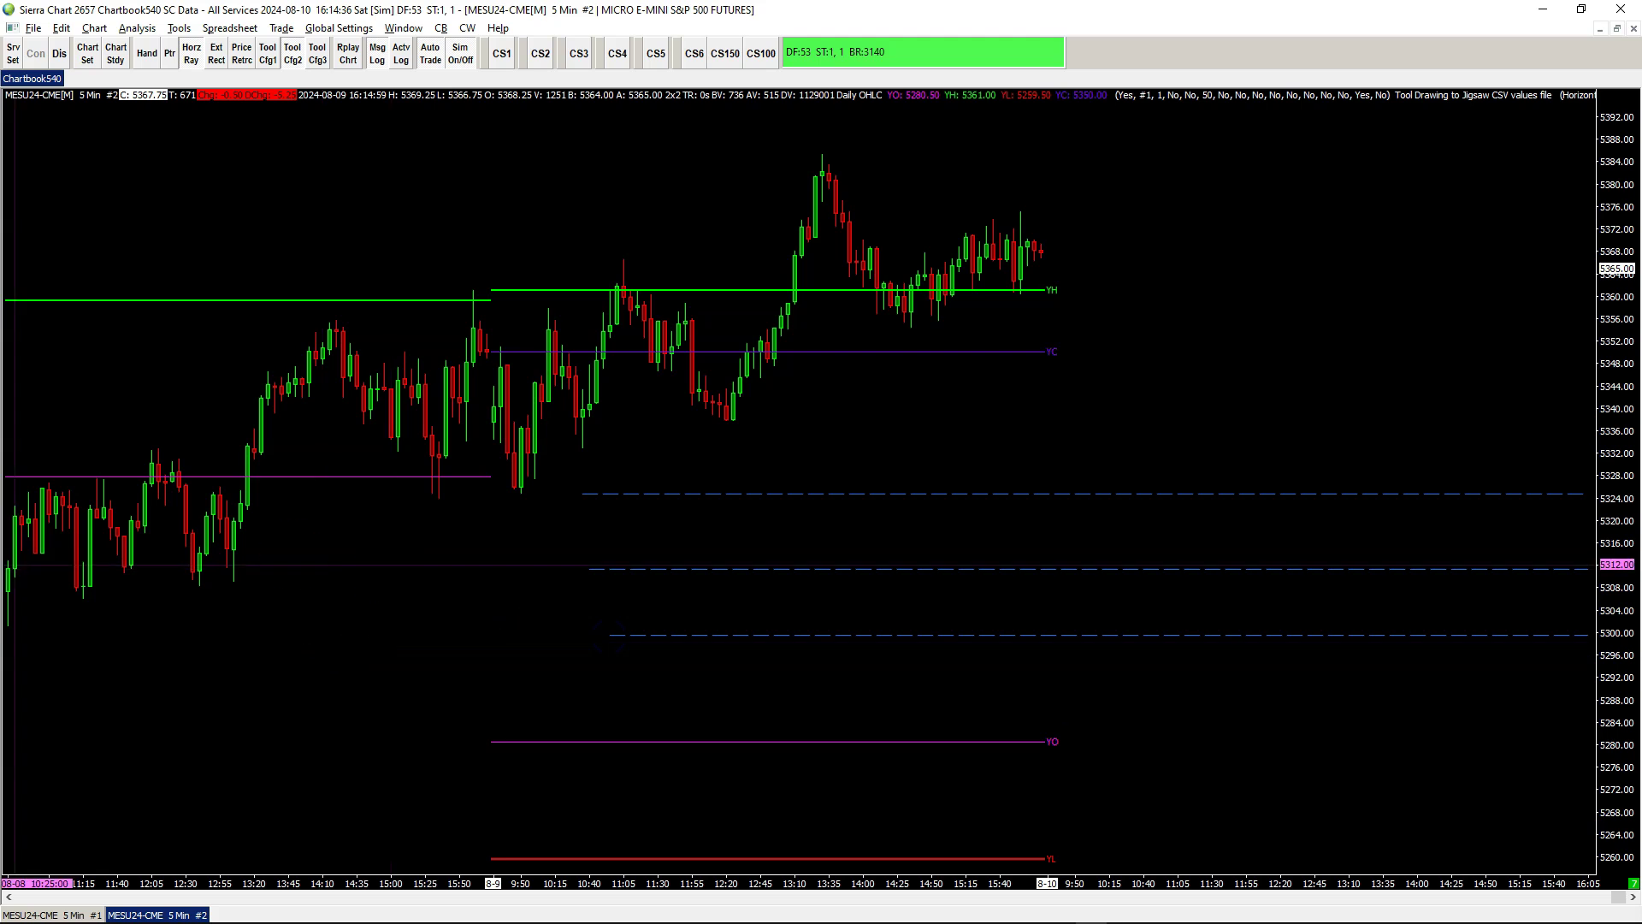
Switch to Notepad++ and reload es.csv to check it for the new ray entries
key(alt+Tab)
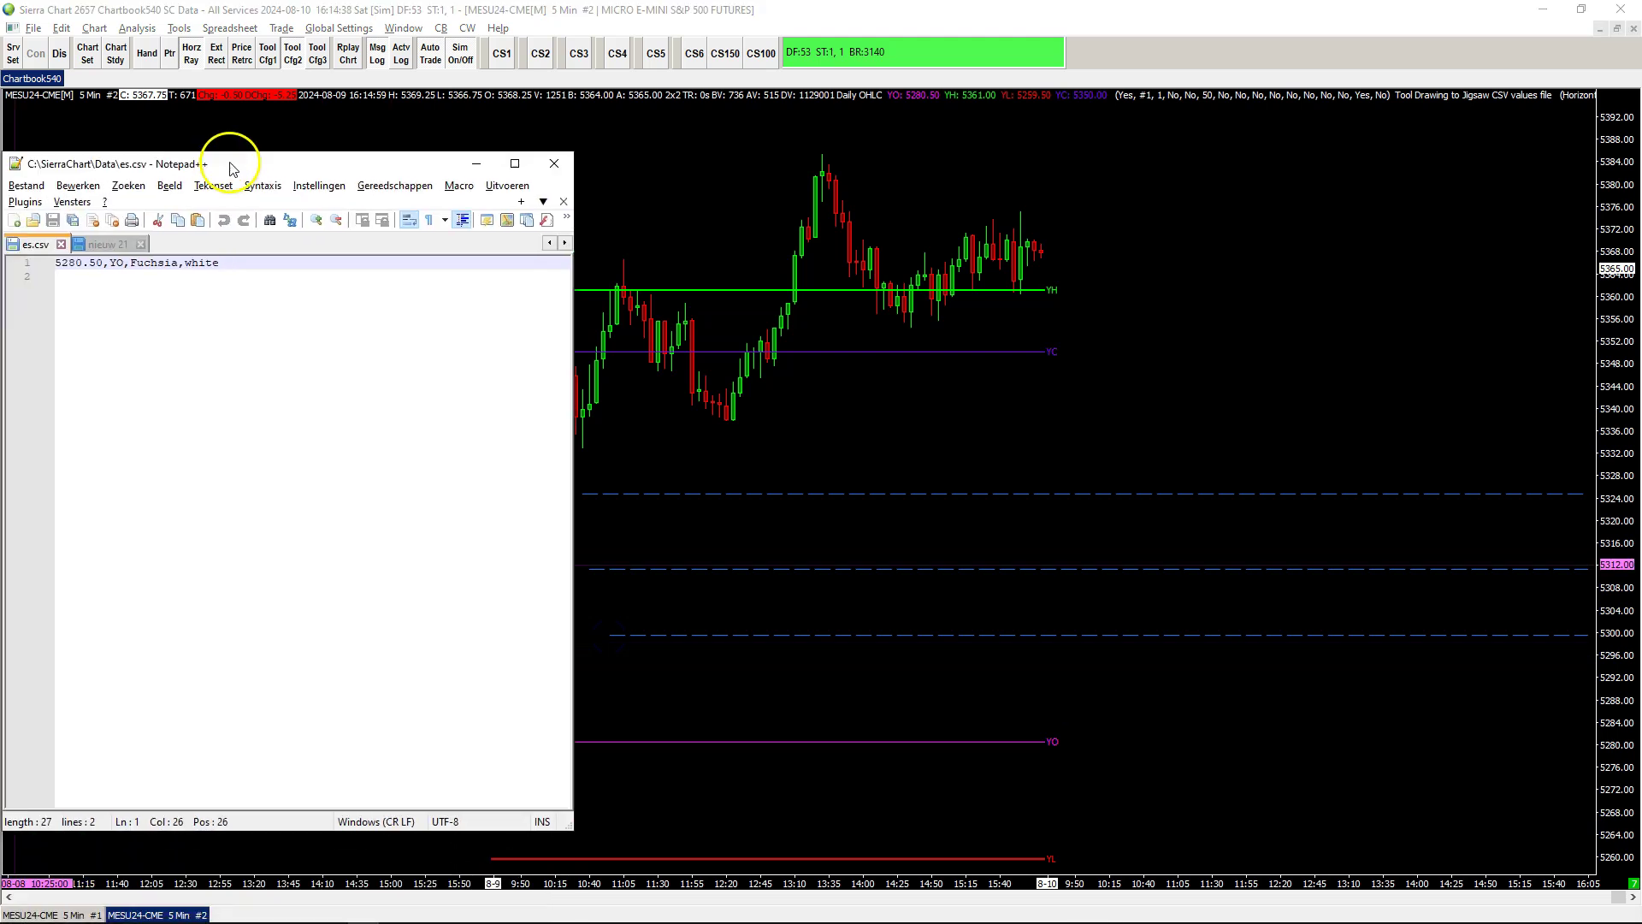
click(142, 242)
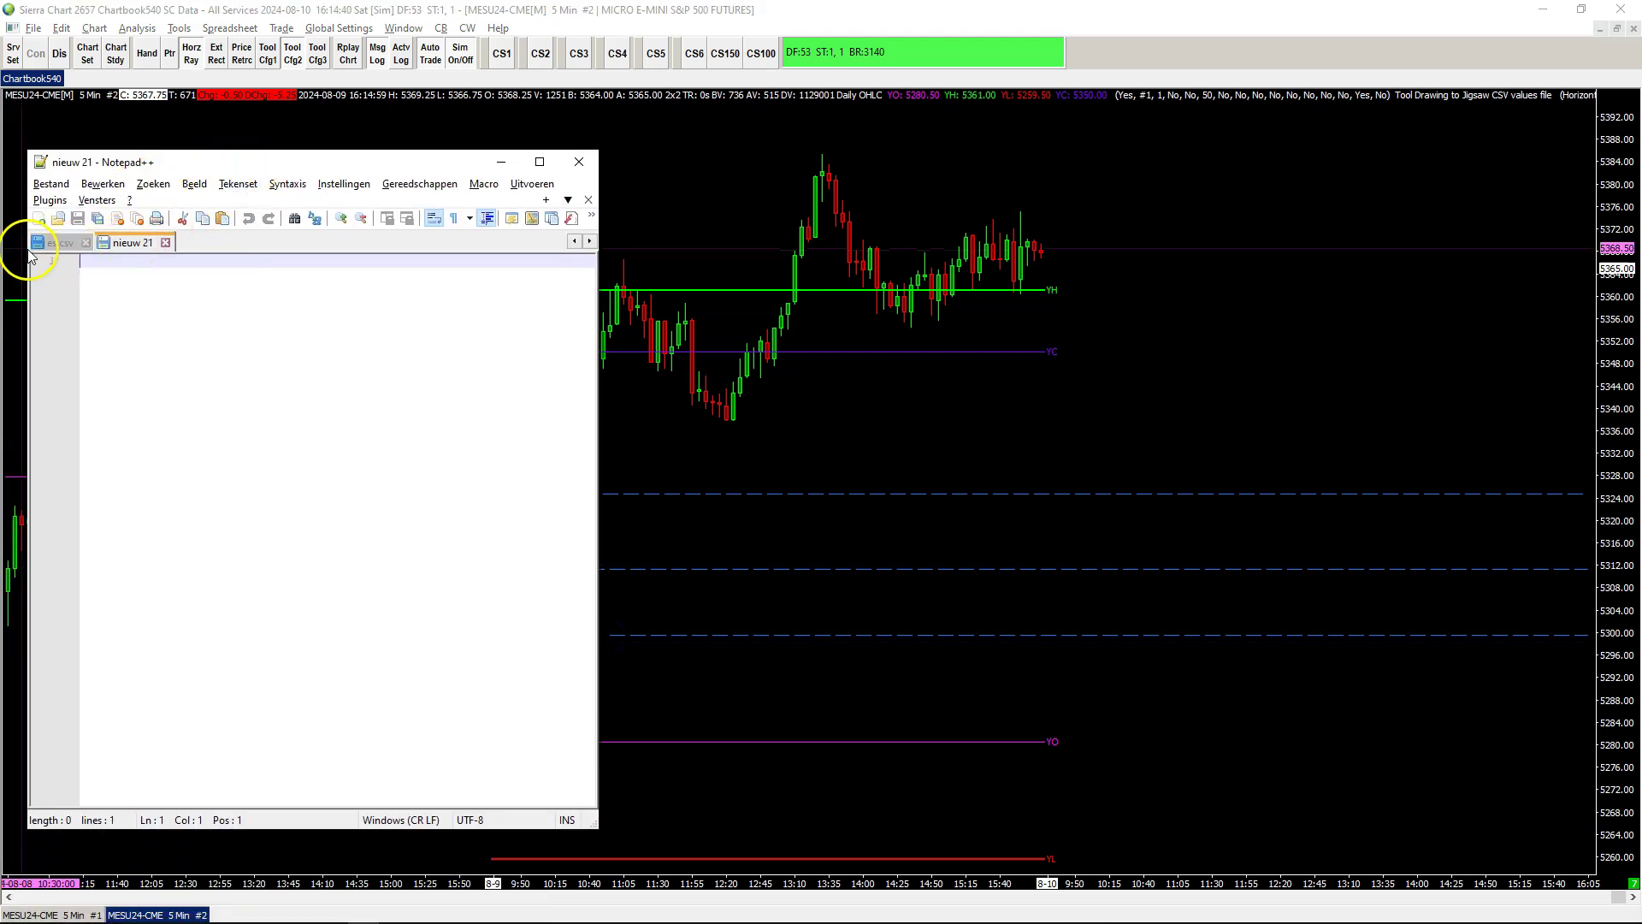
click(52, 245)
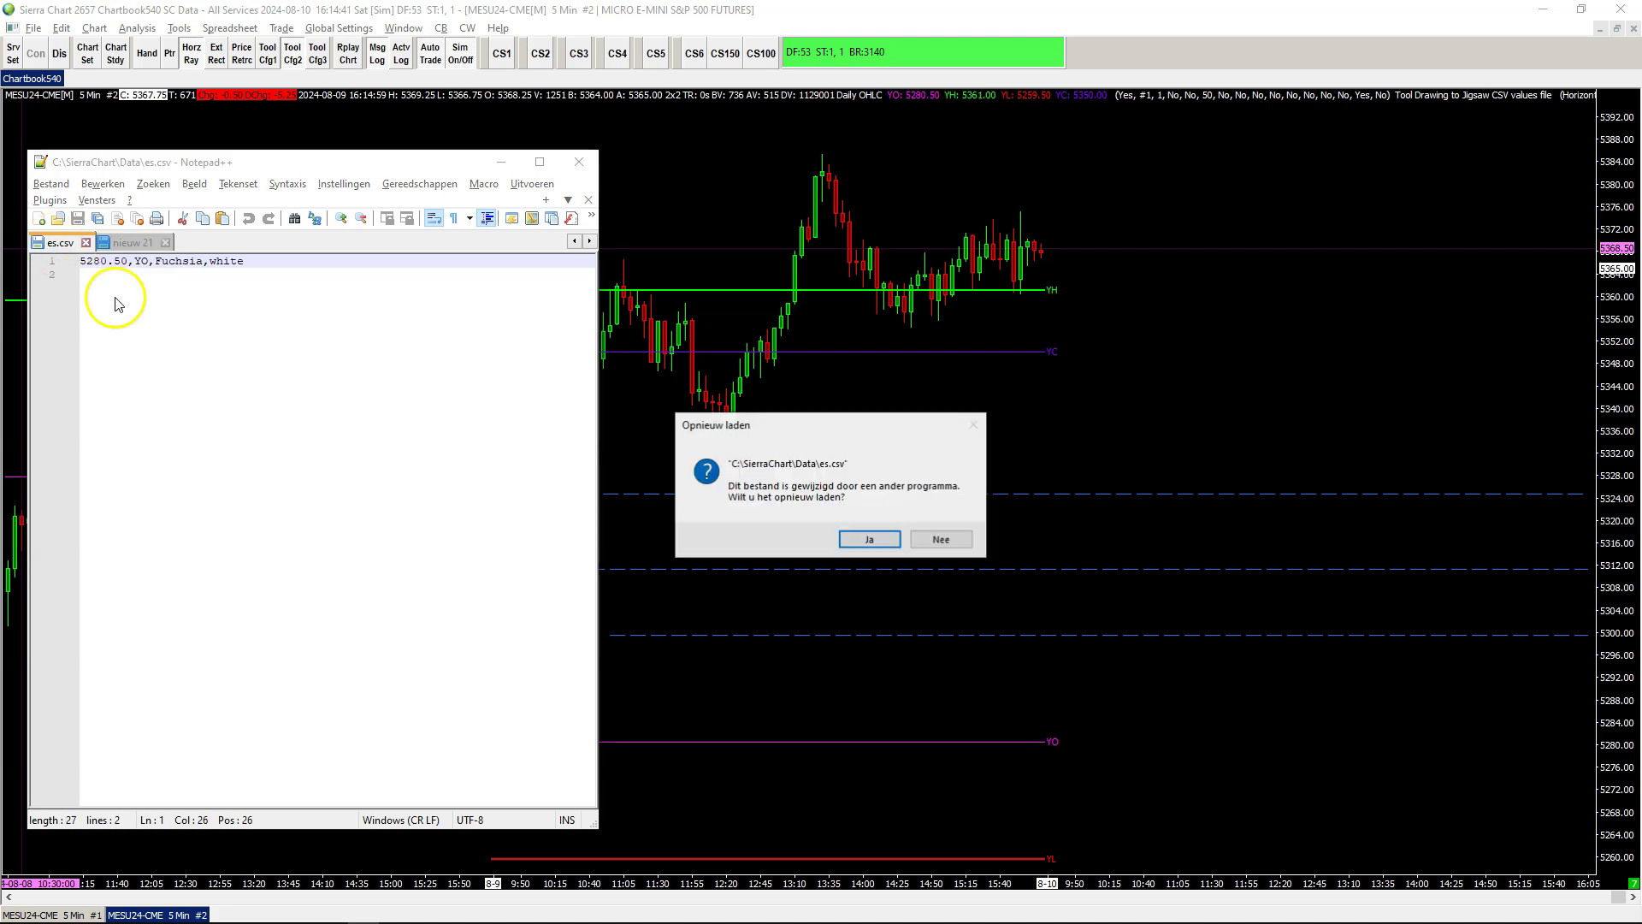
click(855, 535)
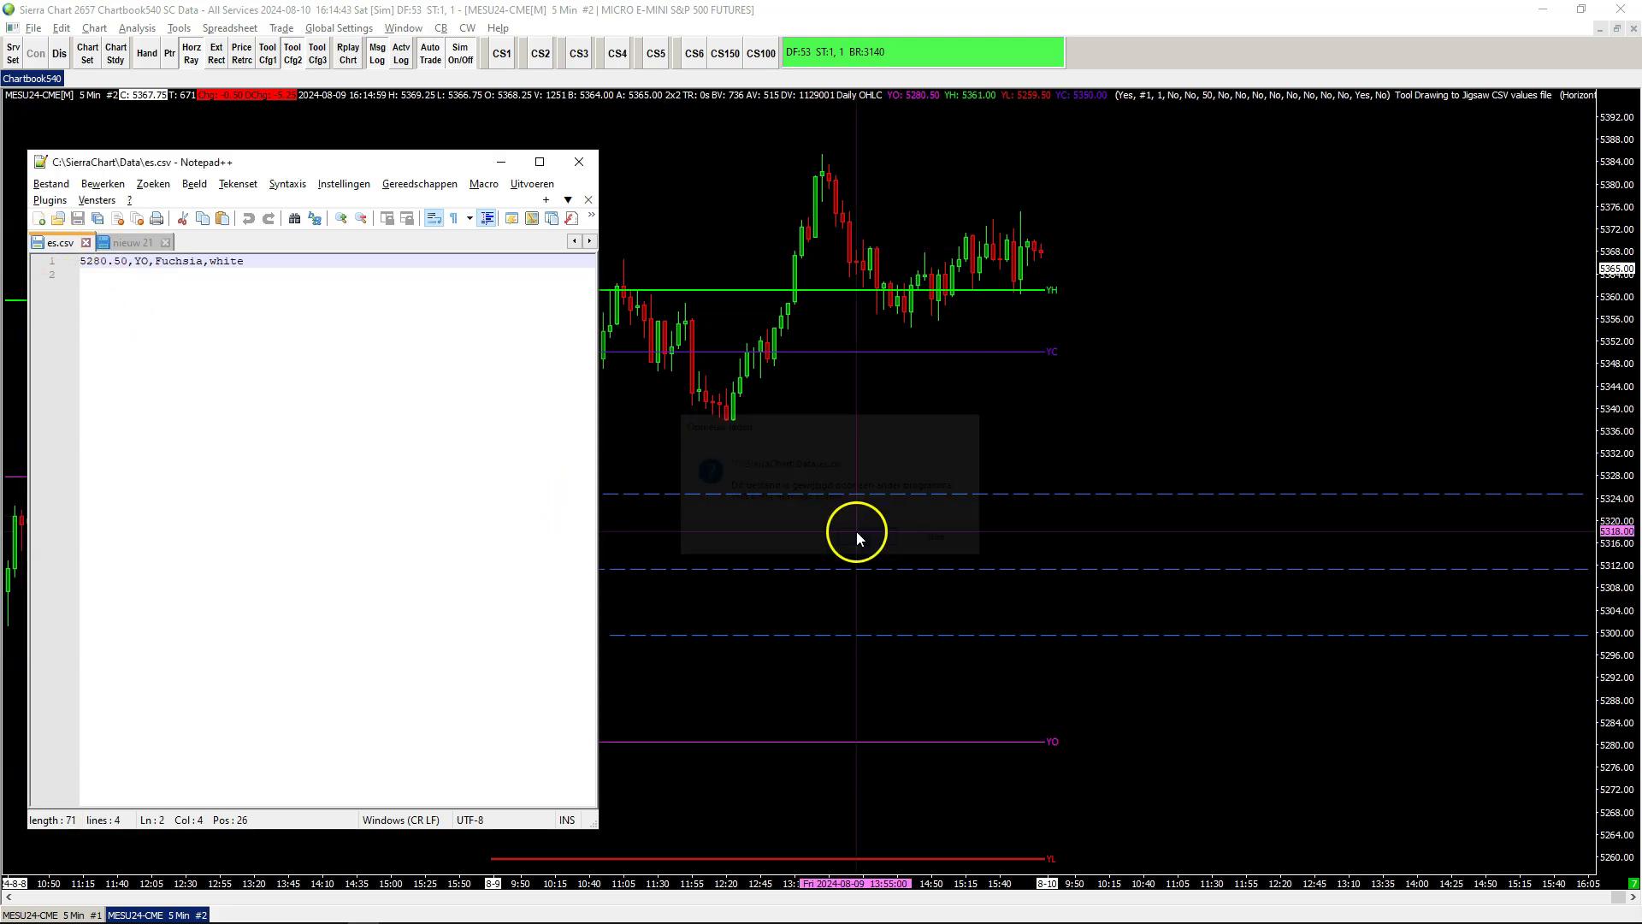
click(133, 243)
click(64, 243)
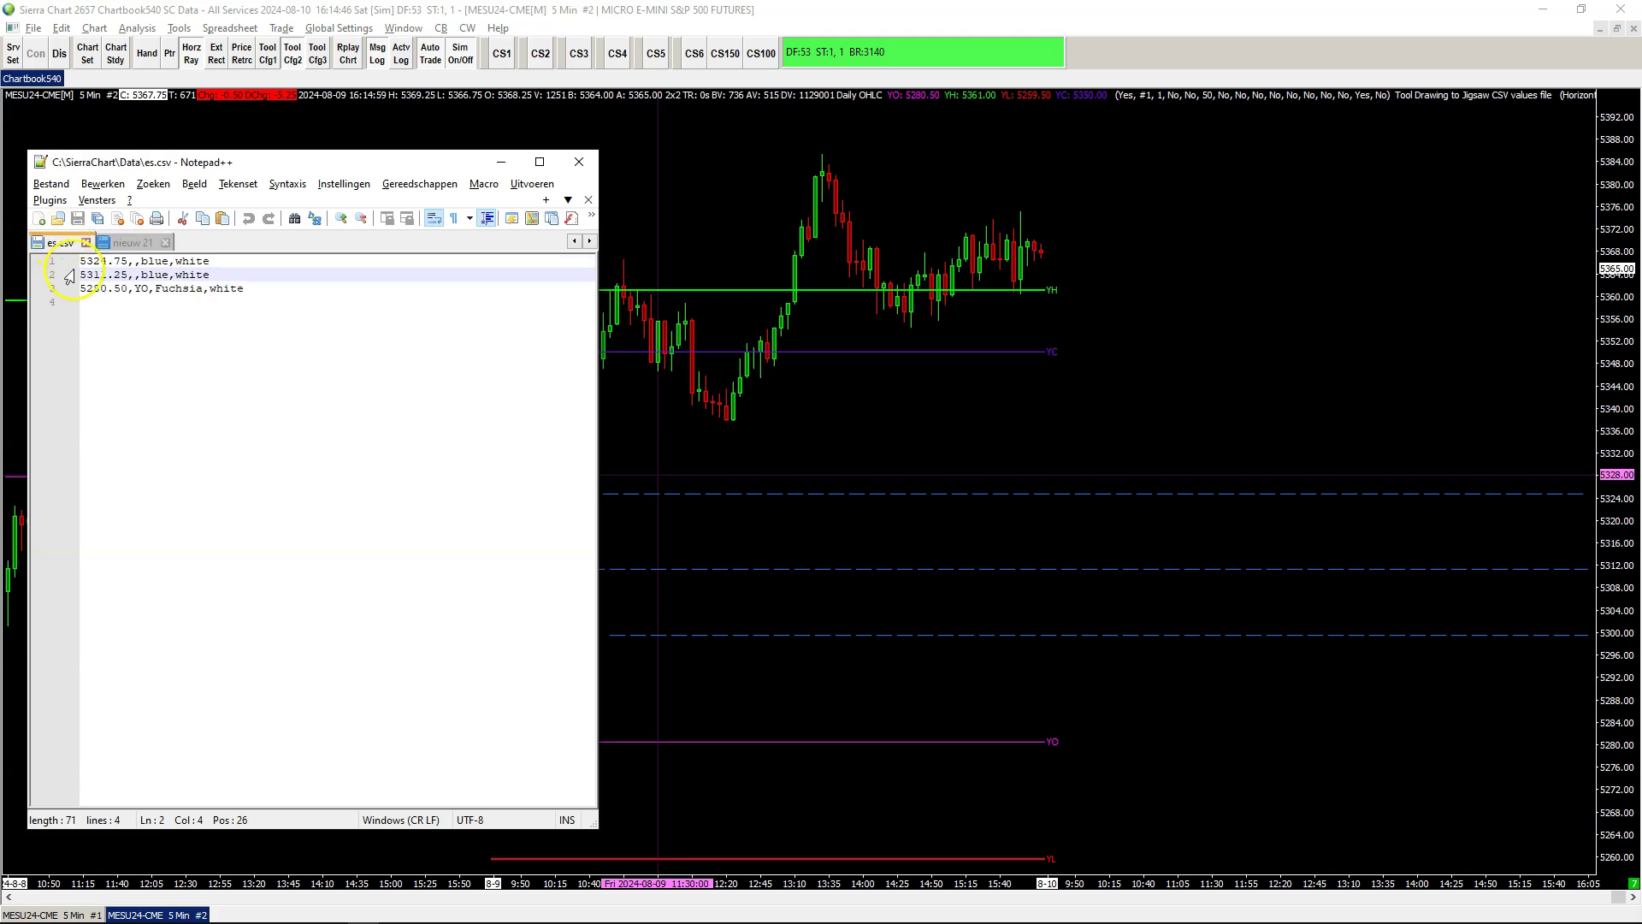
Reload es.csv once more to look for the third ray's entry, and highlight the blue background color value
click(126, 244)
click(61, 243)
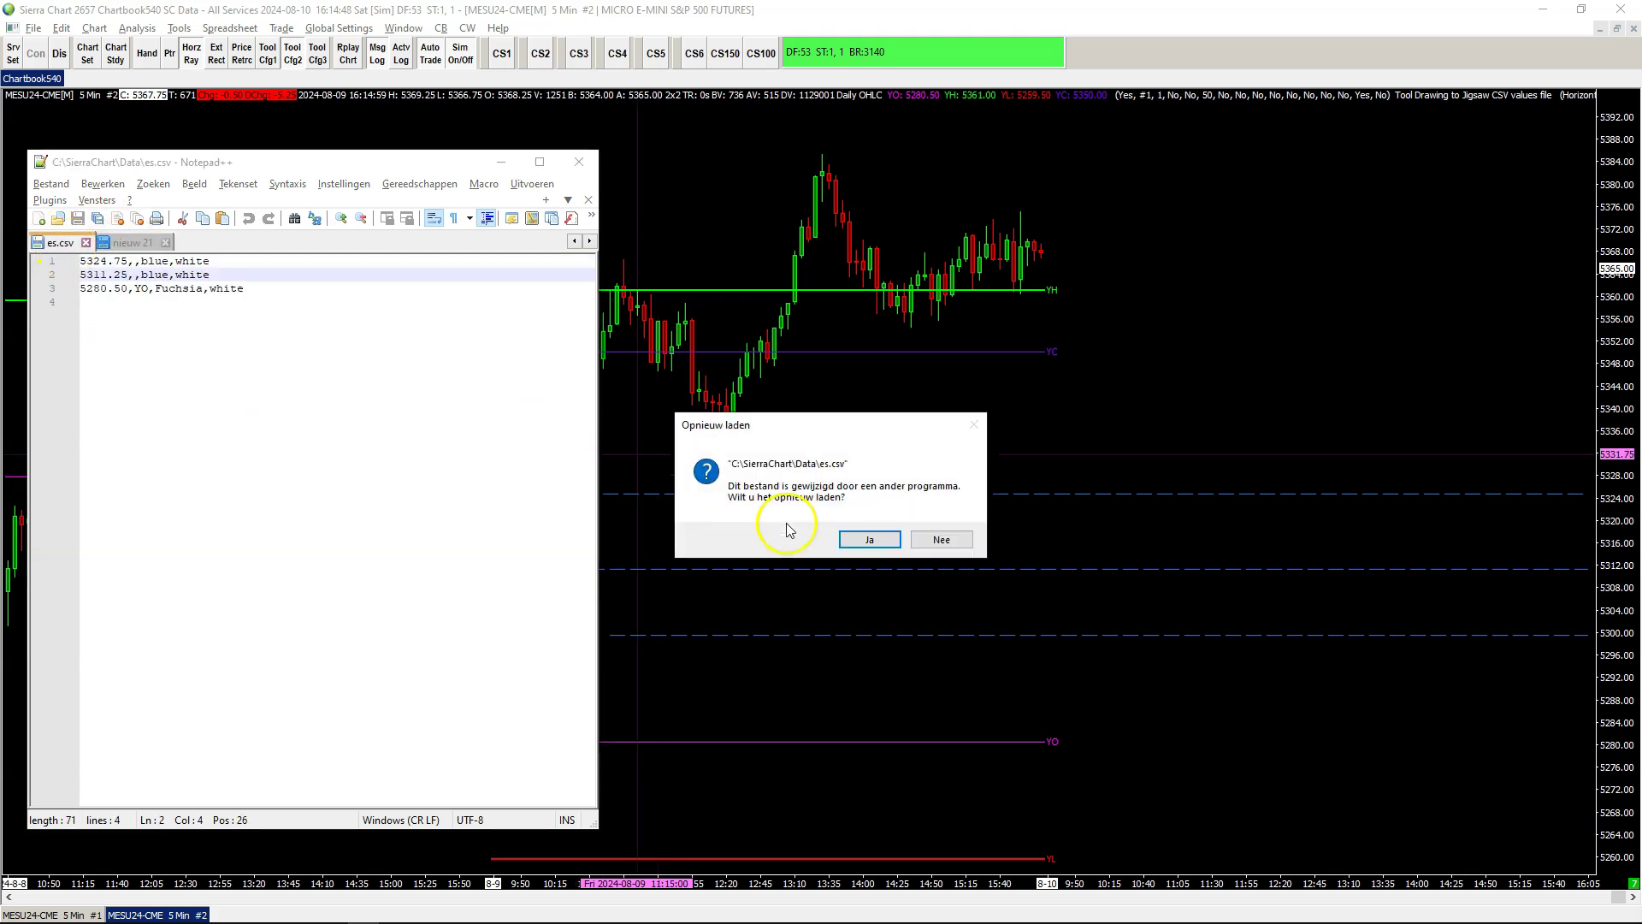
click(859, 550)
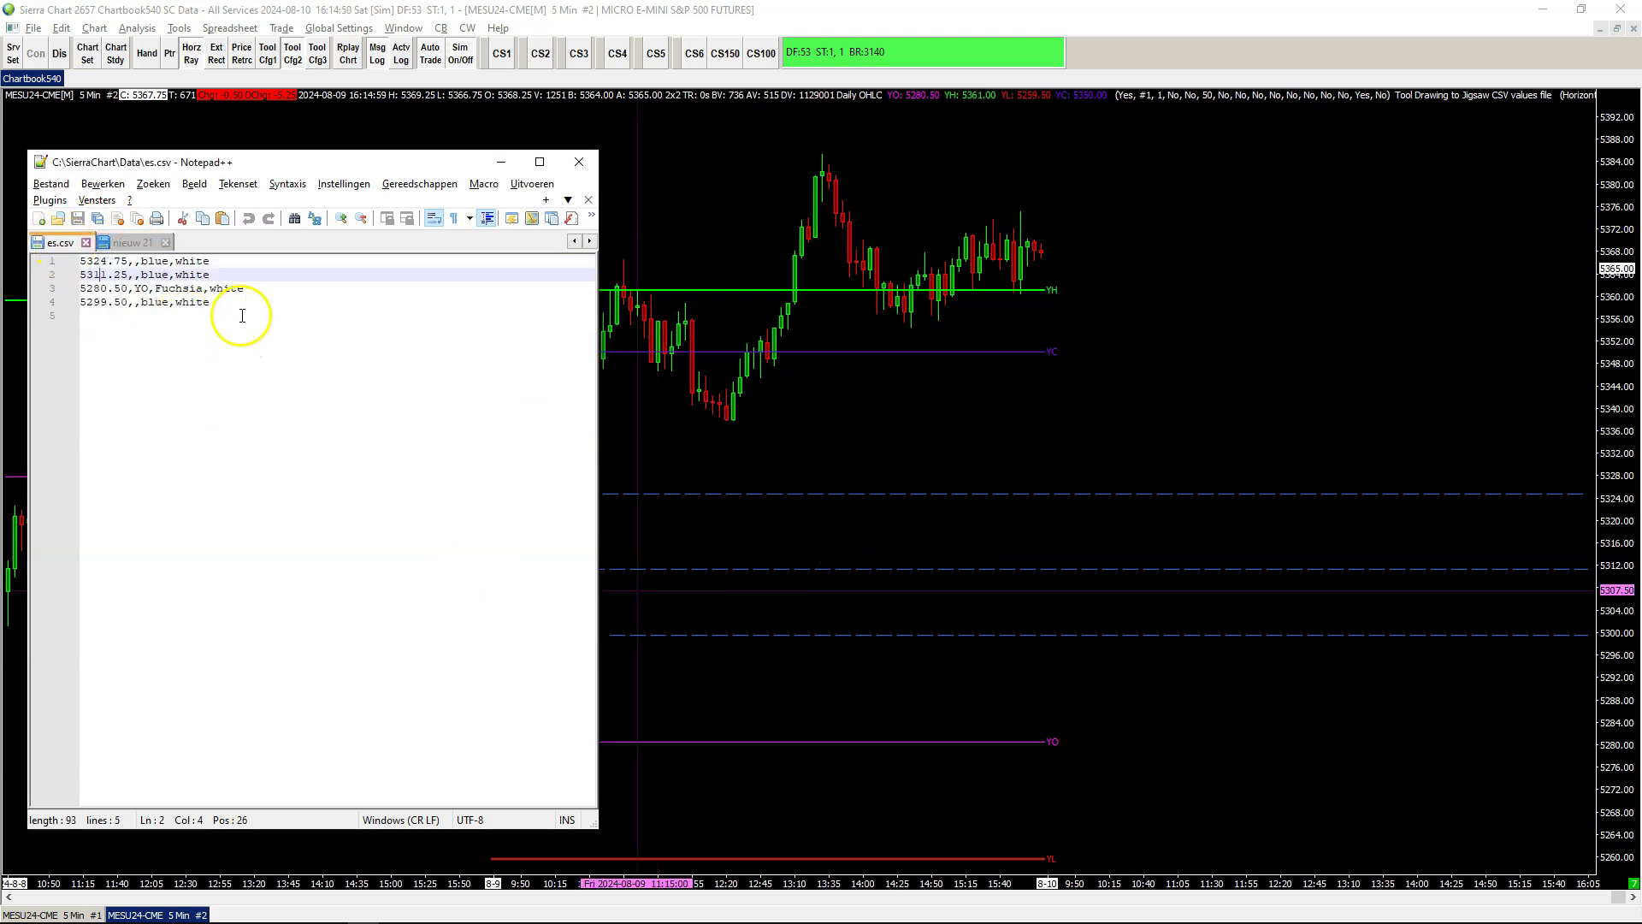
click(156, 262)
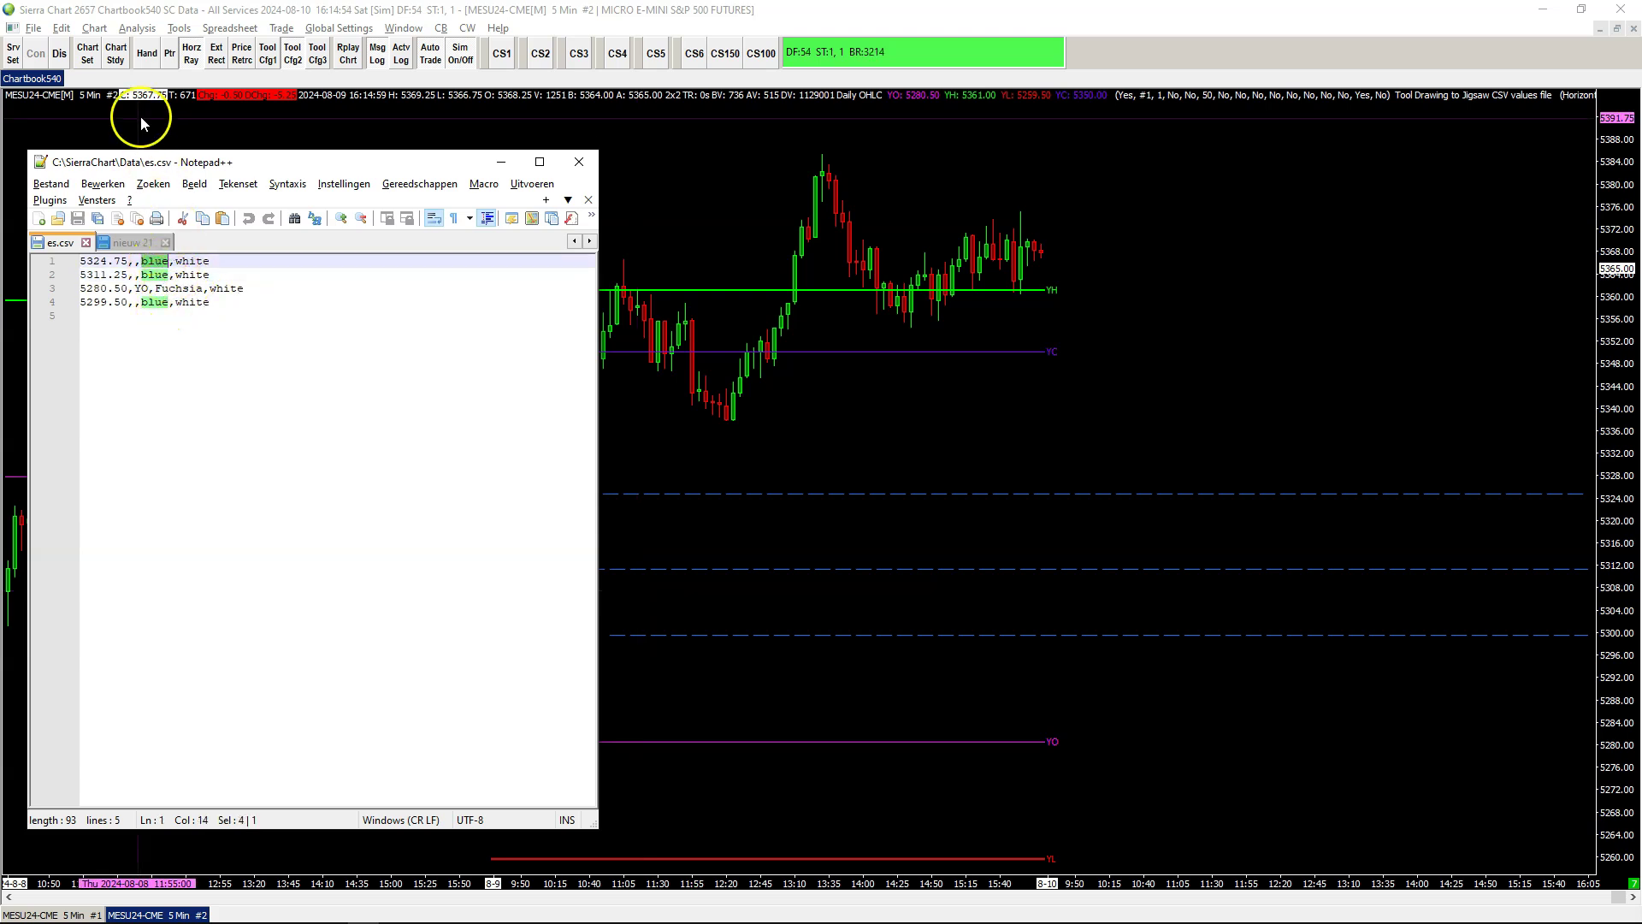
Recolor the three horizontal rays: the upper one Color #2 (red), the middle one Color #3 (green) and the lower one Color #4 (yellow)
right_click(761, 493)
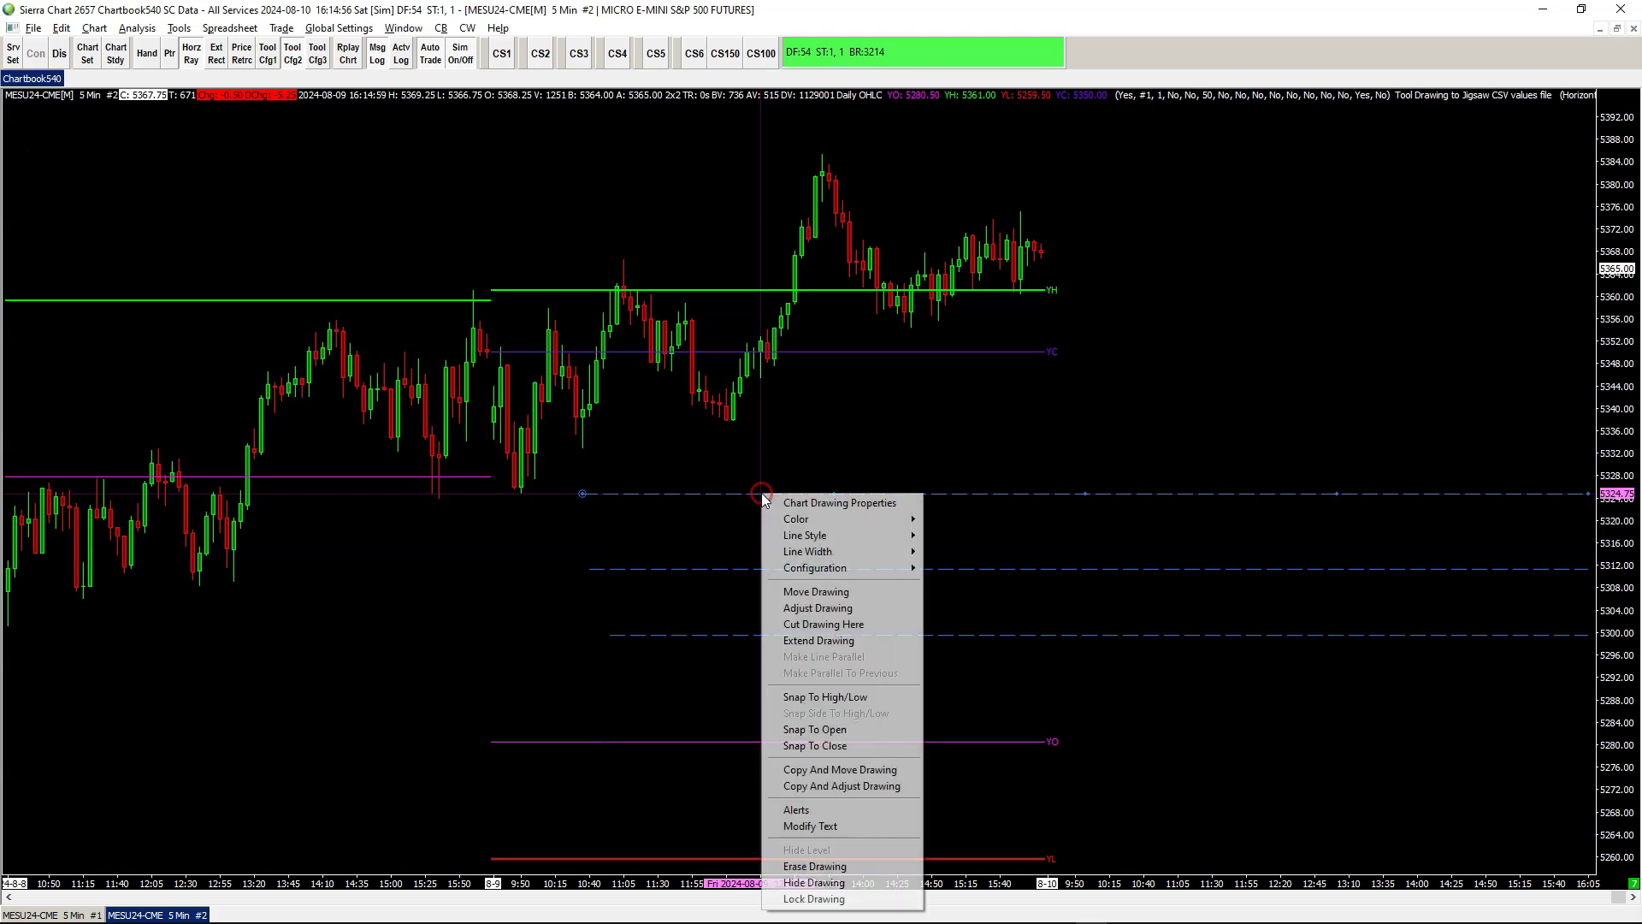
mouse_move(852, 520)
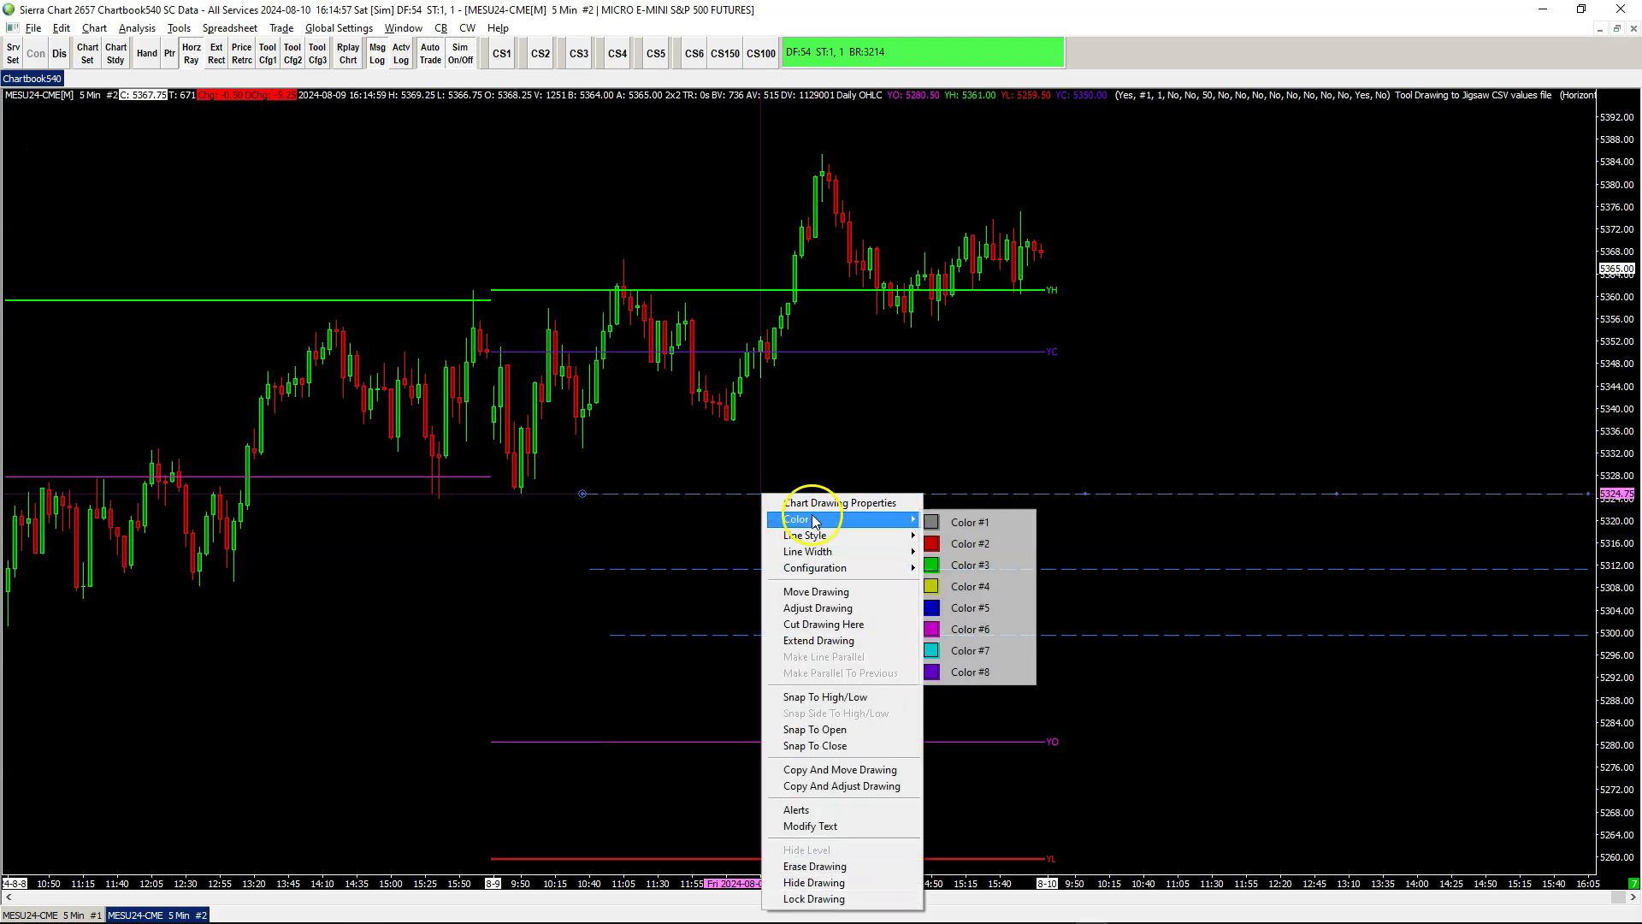
click(941, 543)
right_click(930, 569)
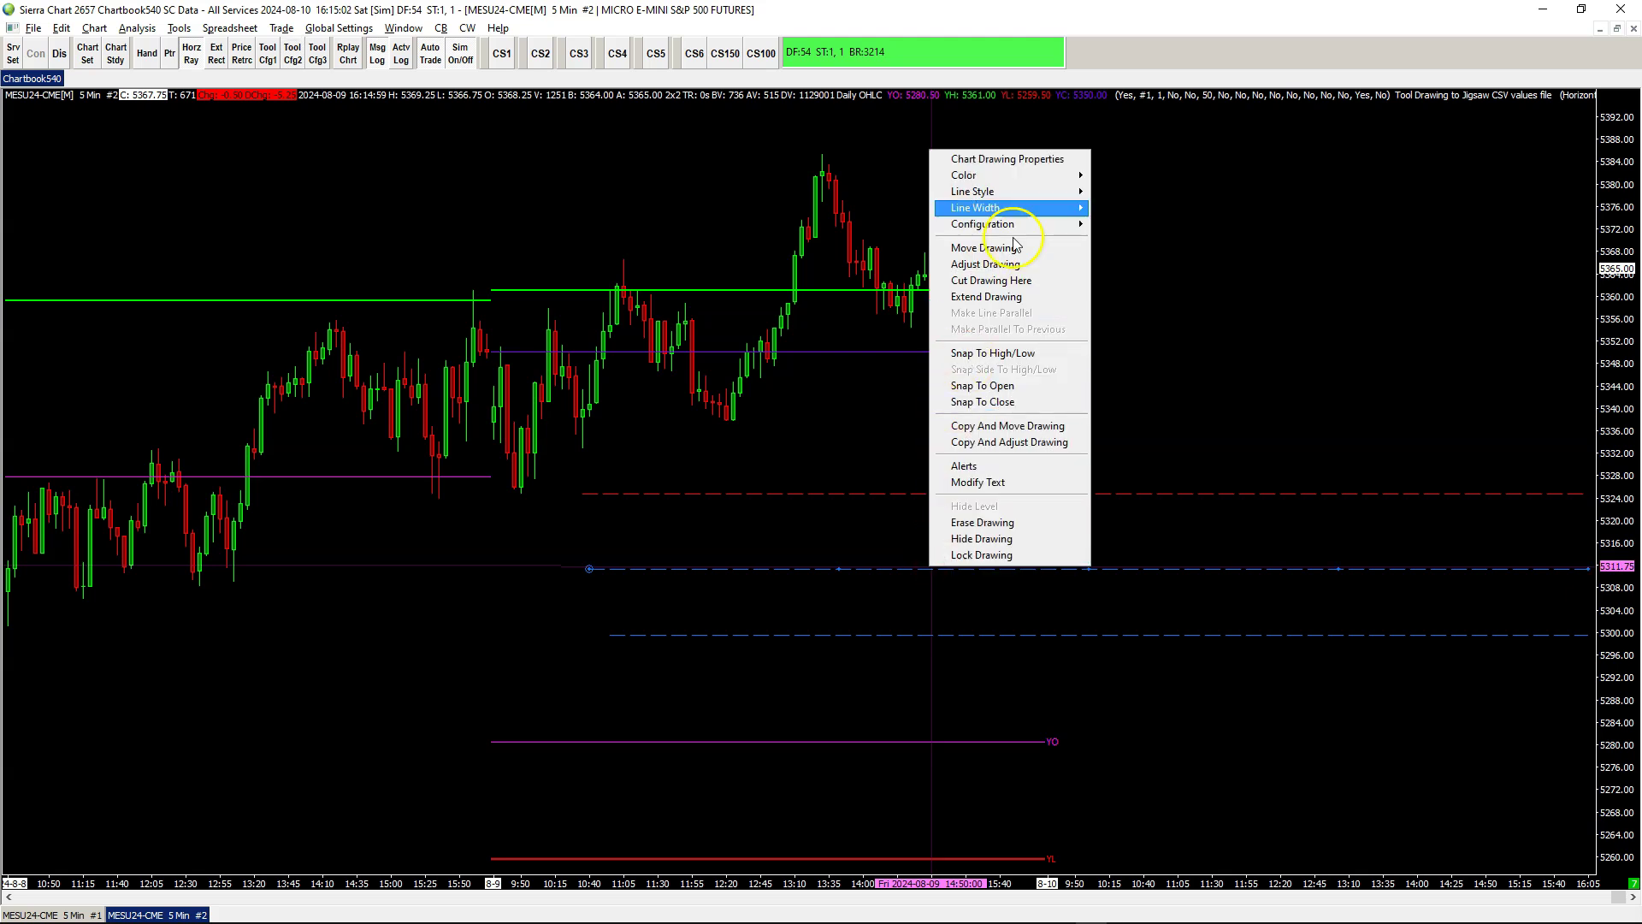
mouse_move(1061, 192)
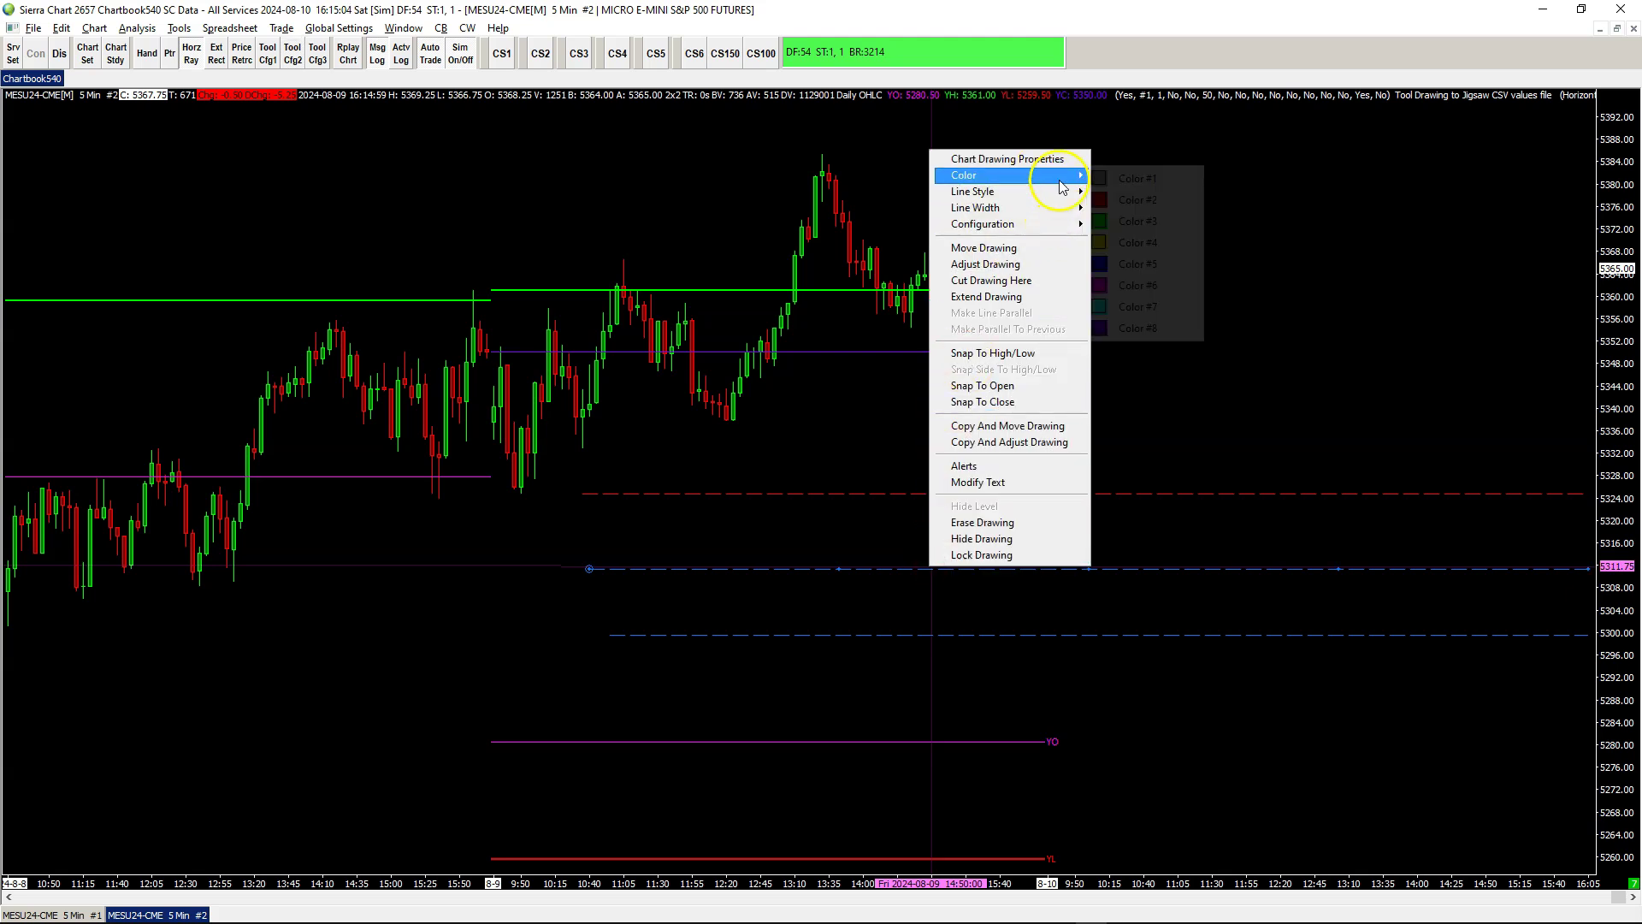
click(1148, 222)
right_click(871, 634)
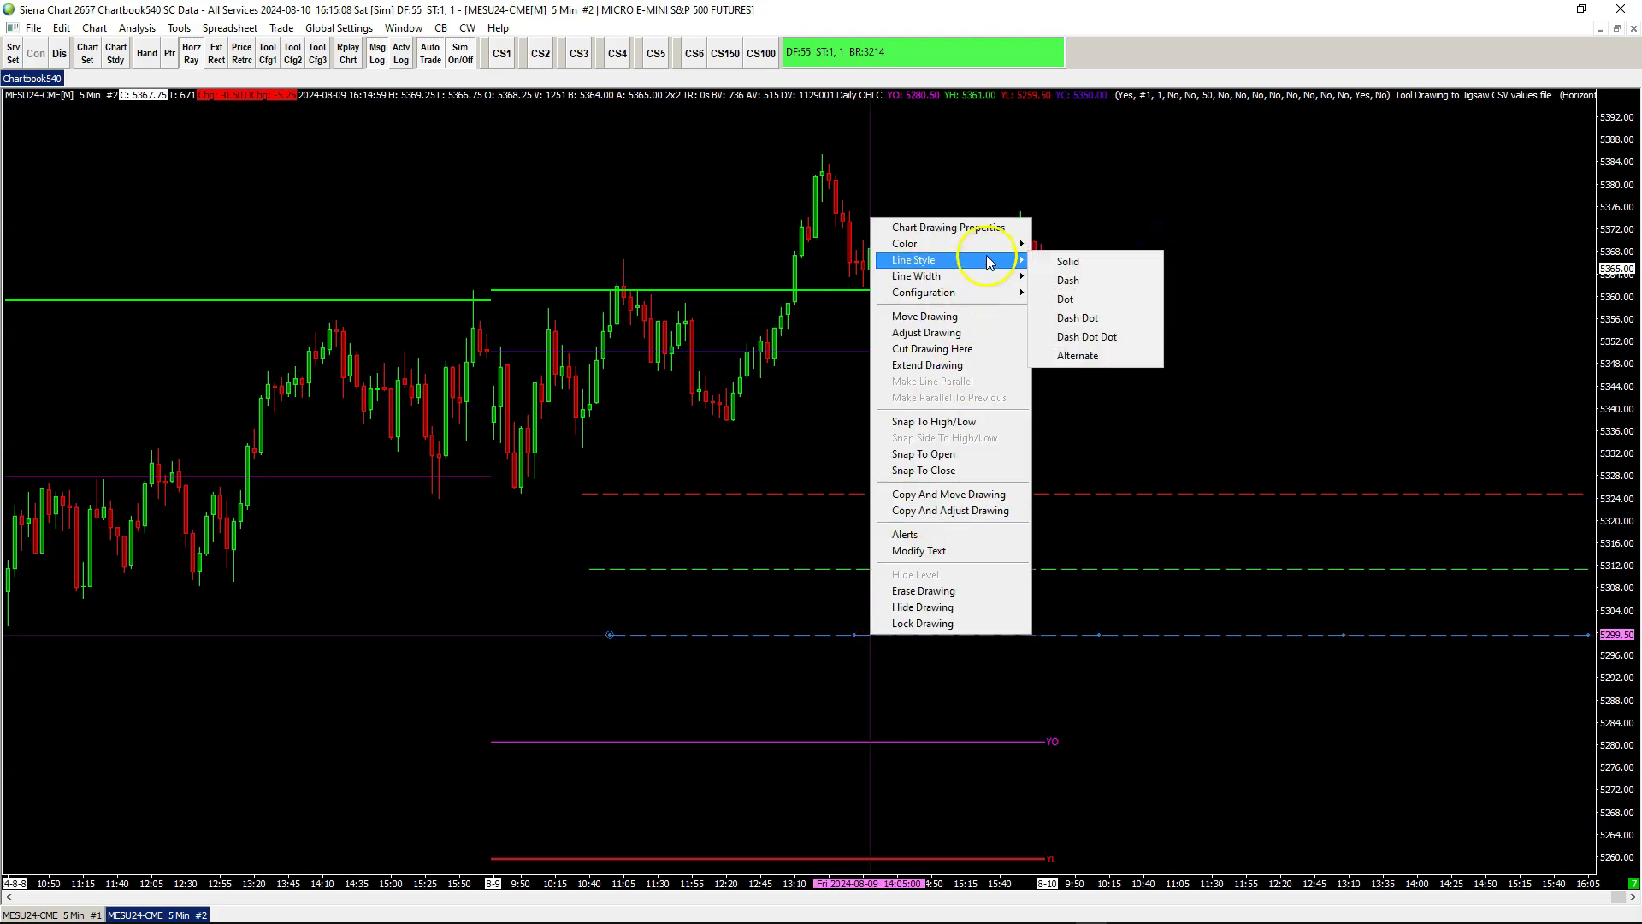
mouse_move(997, 252)
click(1074, 310)
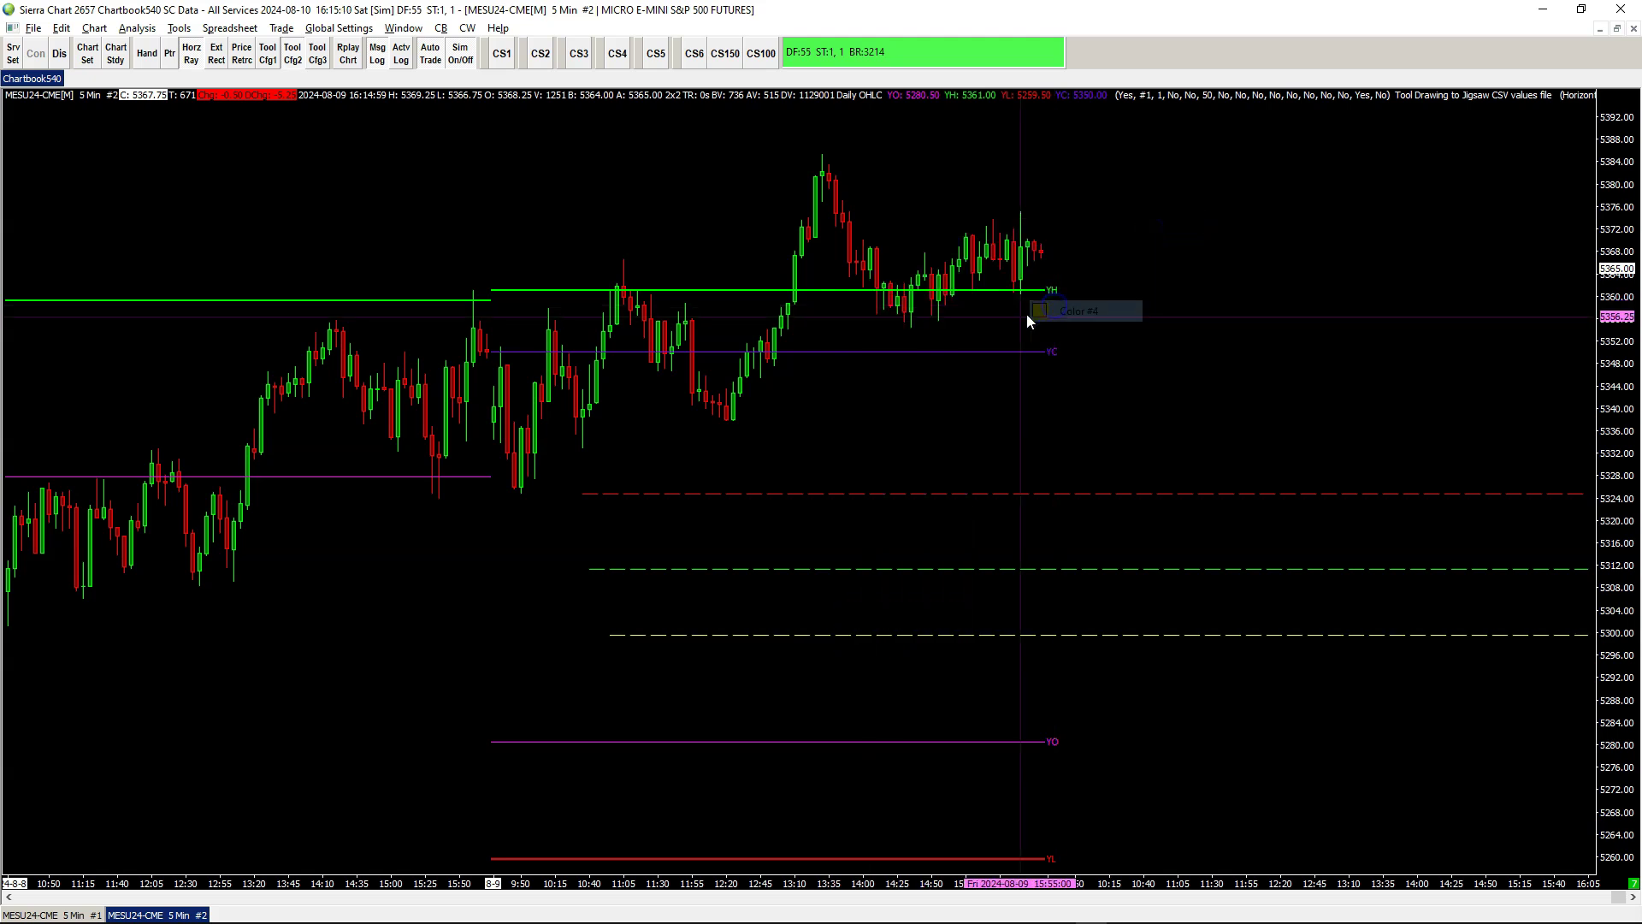
Switch to Notepad++, reload es.csv to check the background colors exported for the three rays, and return to the chart
key(alt+Tab)
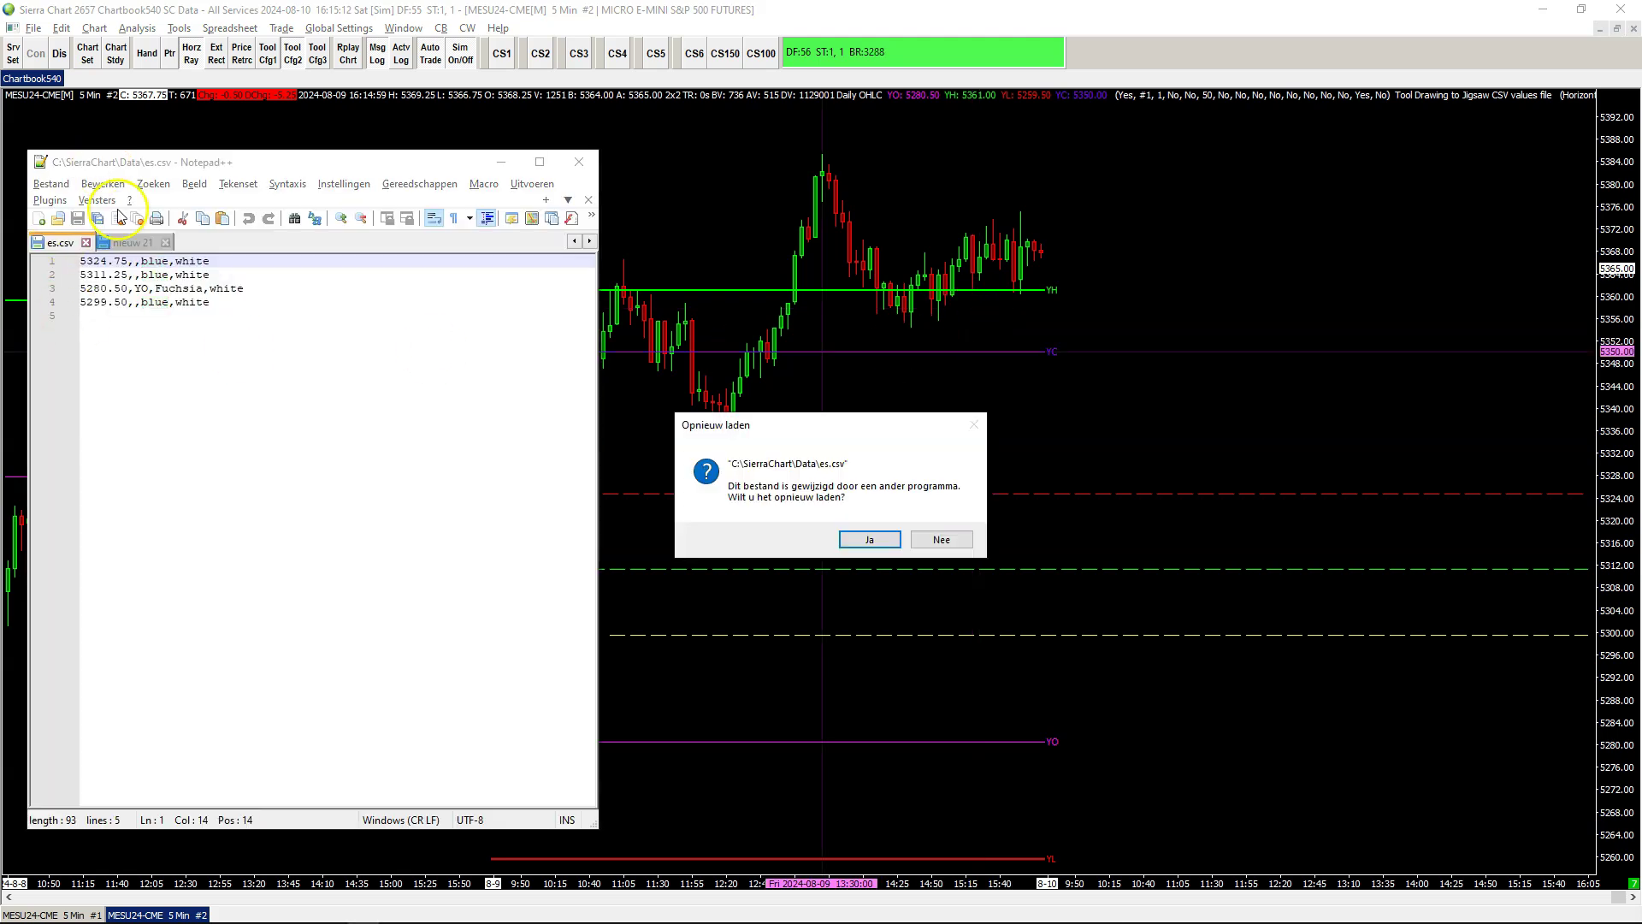
click(870, 540)
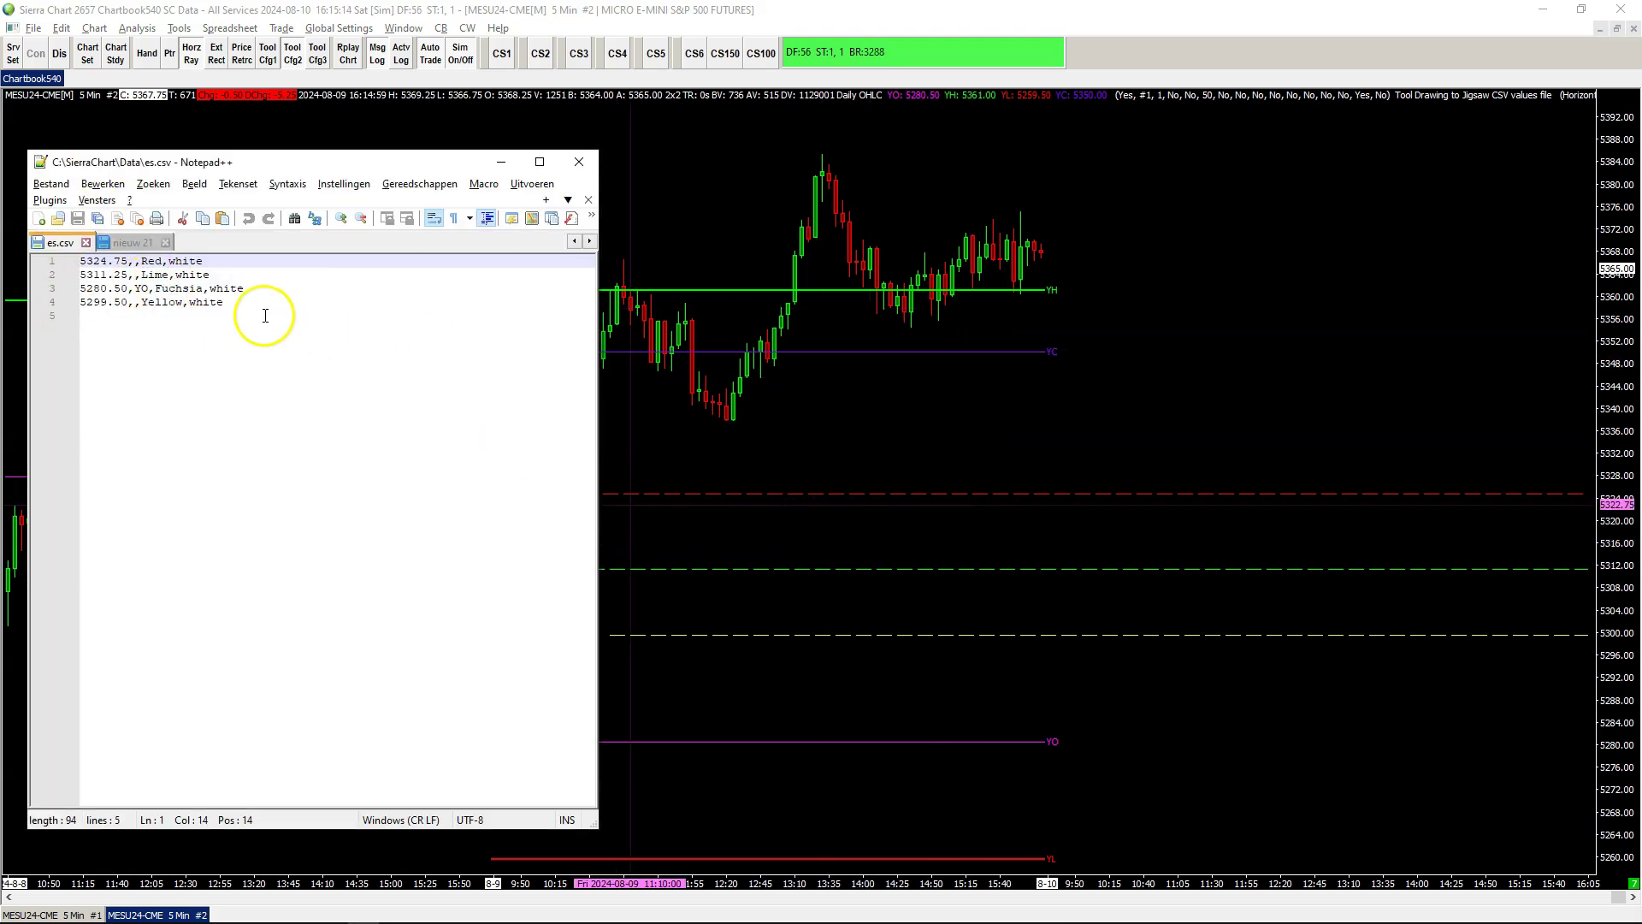
double_click(155, 274)
double_click(162, 302)
click(236, 295)
click(220, 300)
click(220, 341)
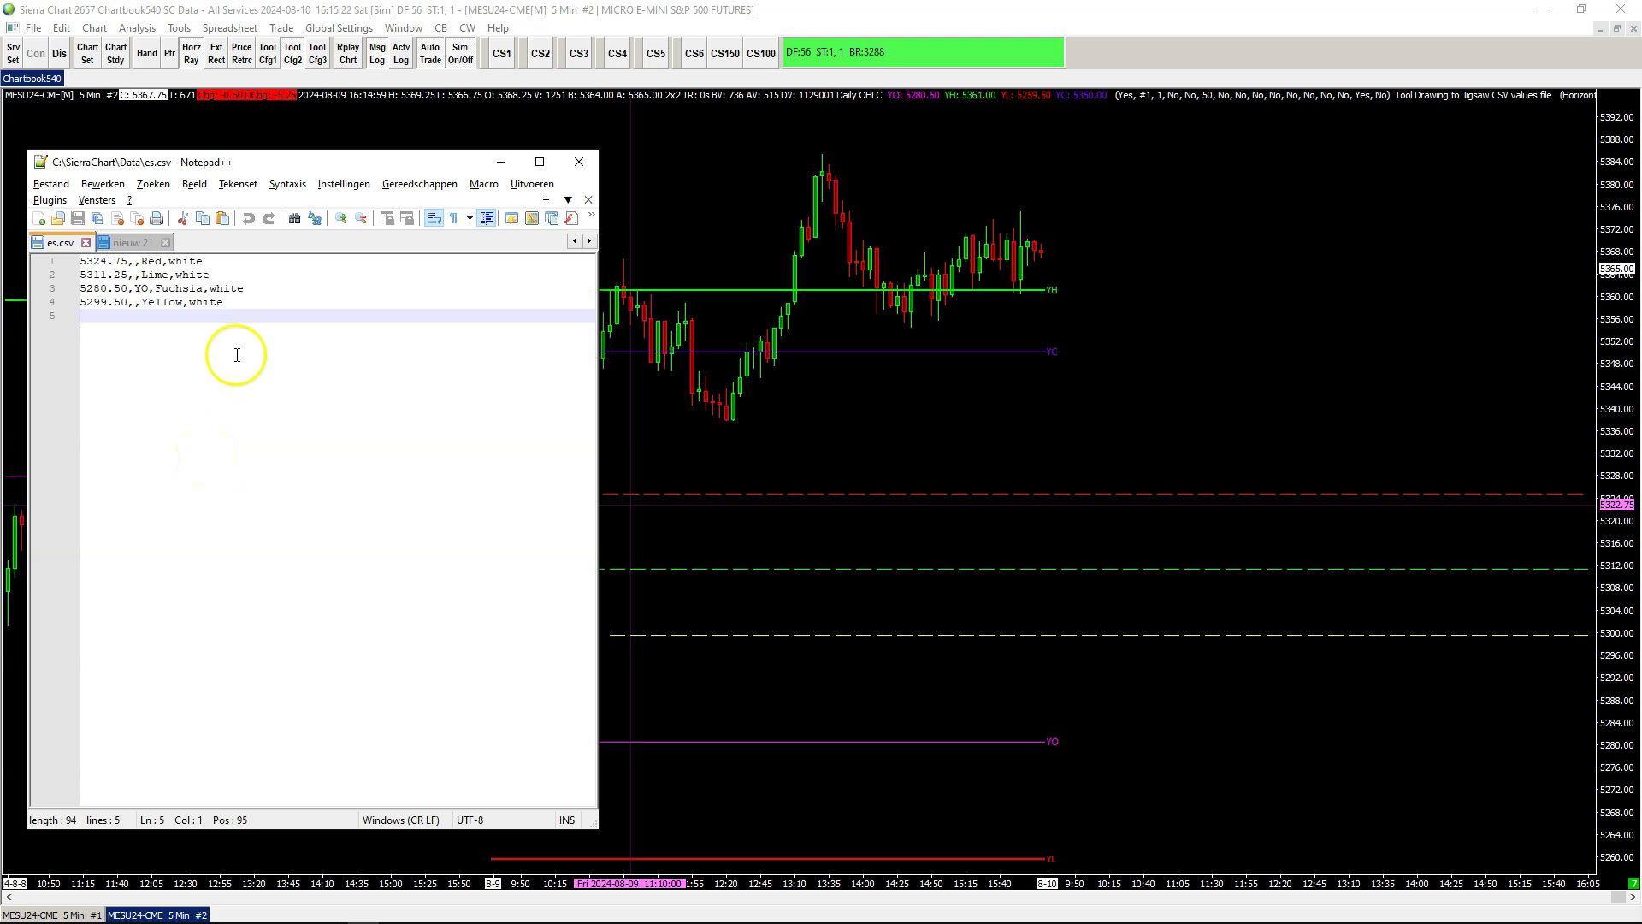
click(501, 162)
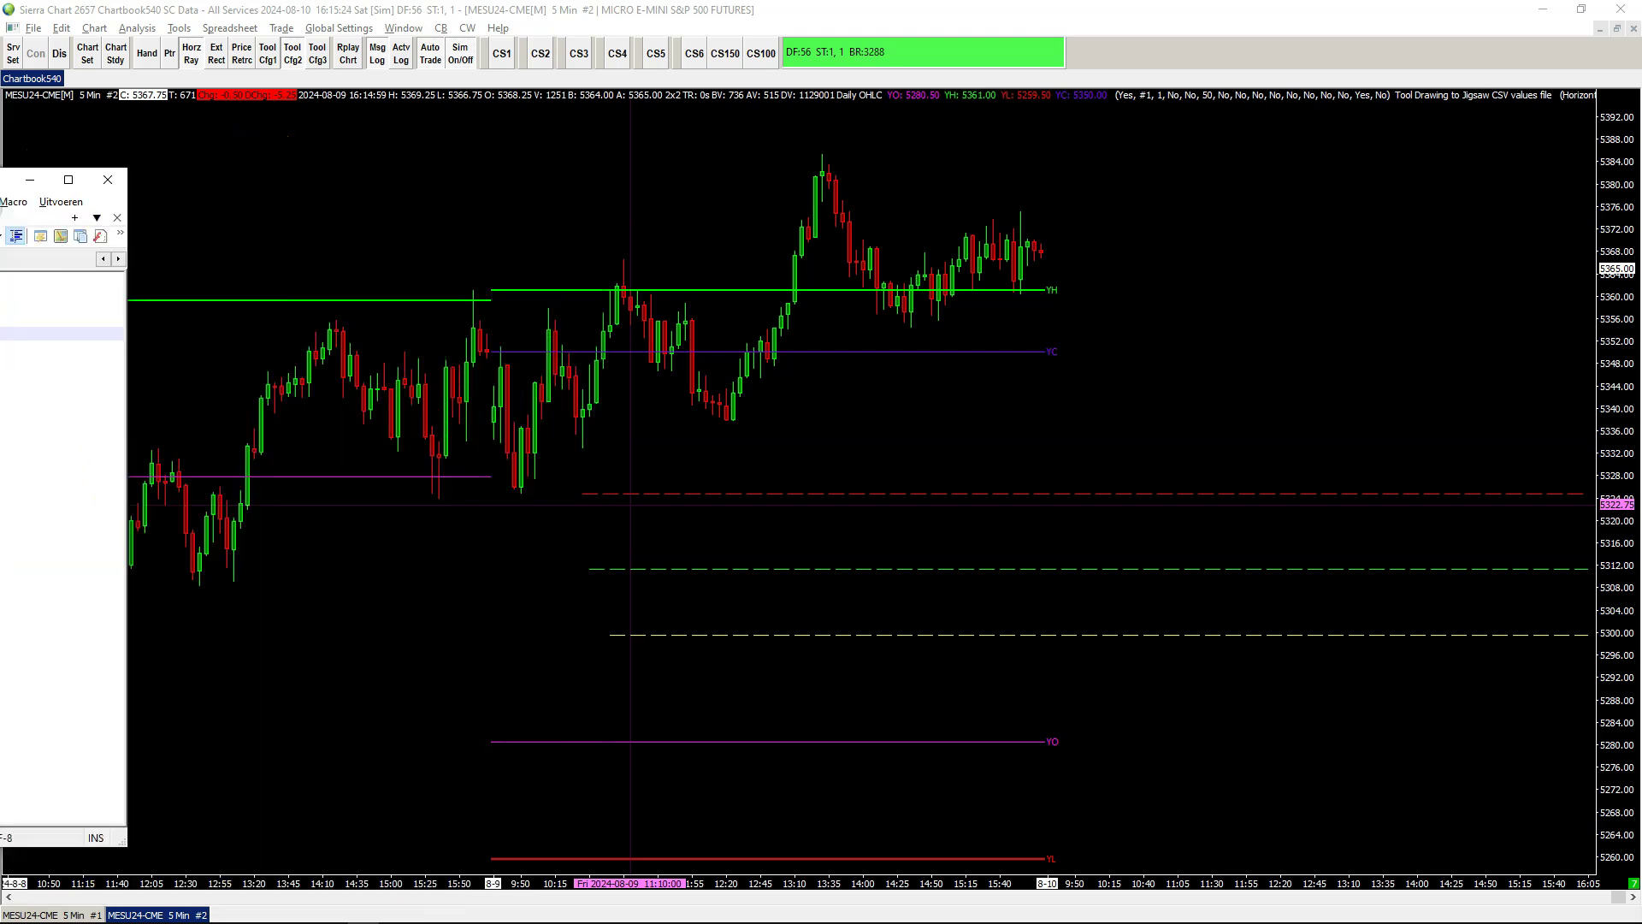
Duplicate the Tool Drawing to Jigsaw CSV values file study and set the copy's Selection input to Extending Rectangle
click(116, 53)
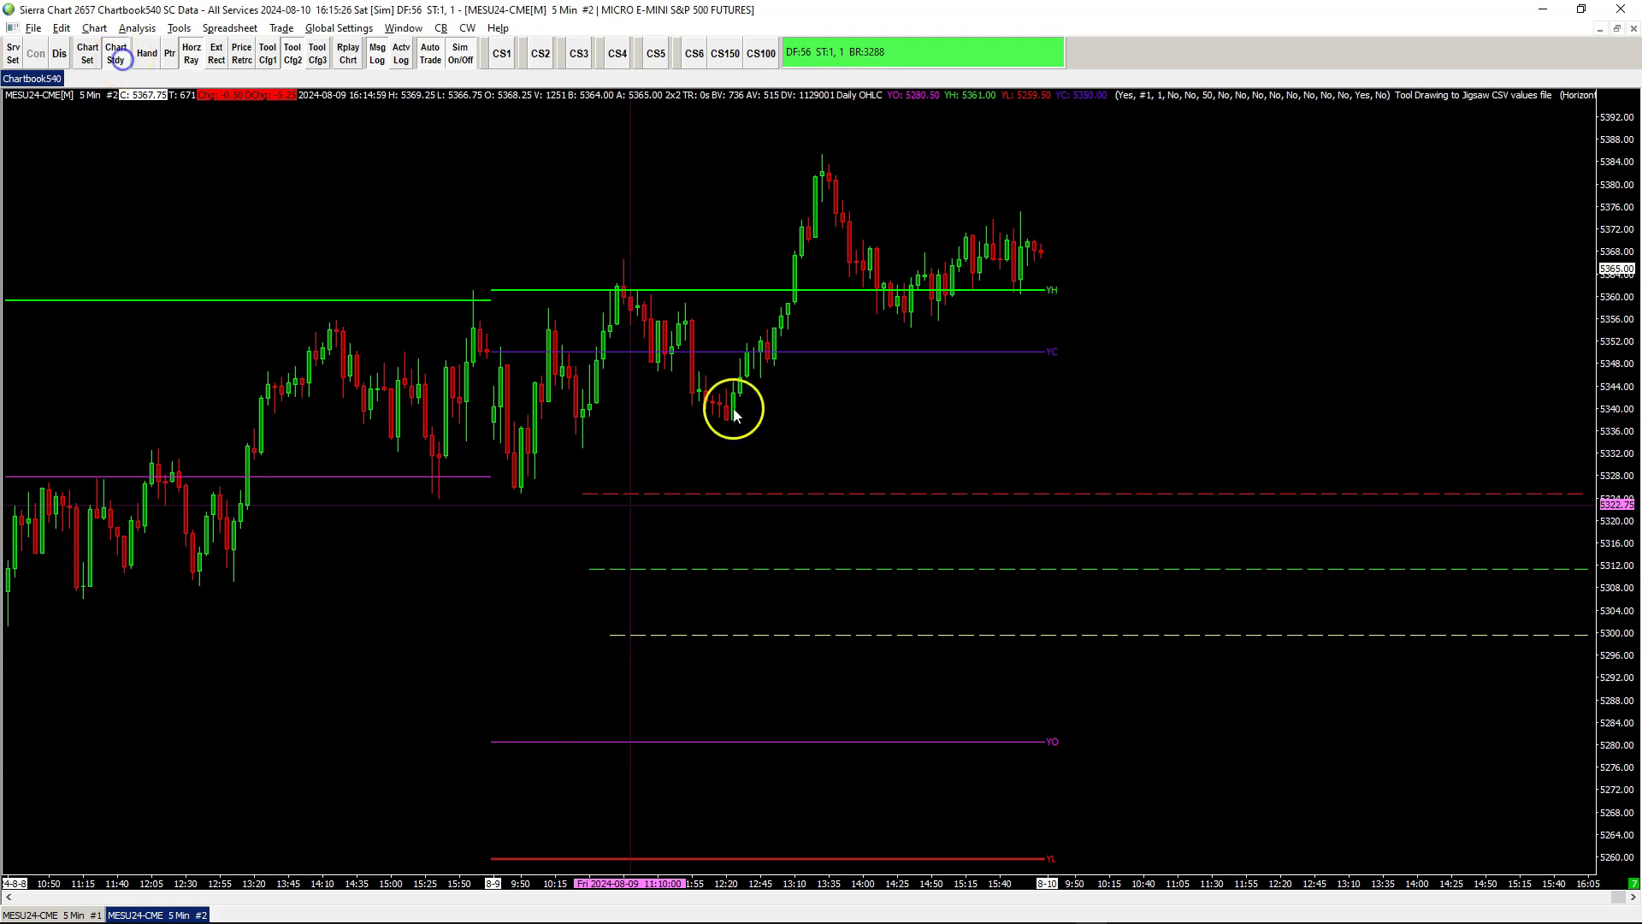
click(989, 352)
click(983, 336)
click(1080, 463)
click(1080, 395)
click(1023, 299)
click(940, 641)
click(814, 643)
click(814, 674)
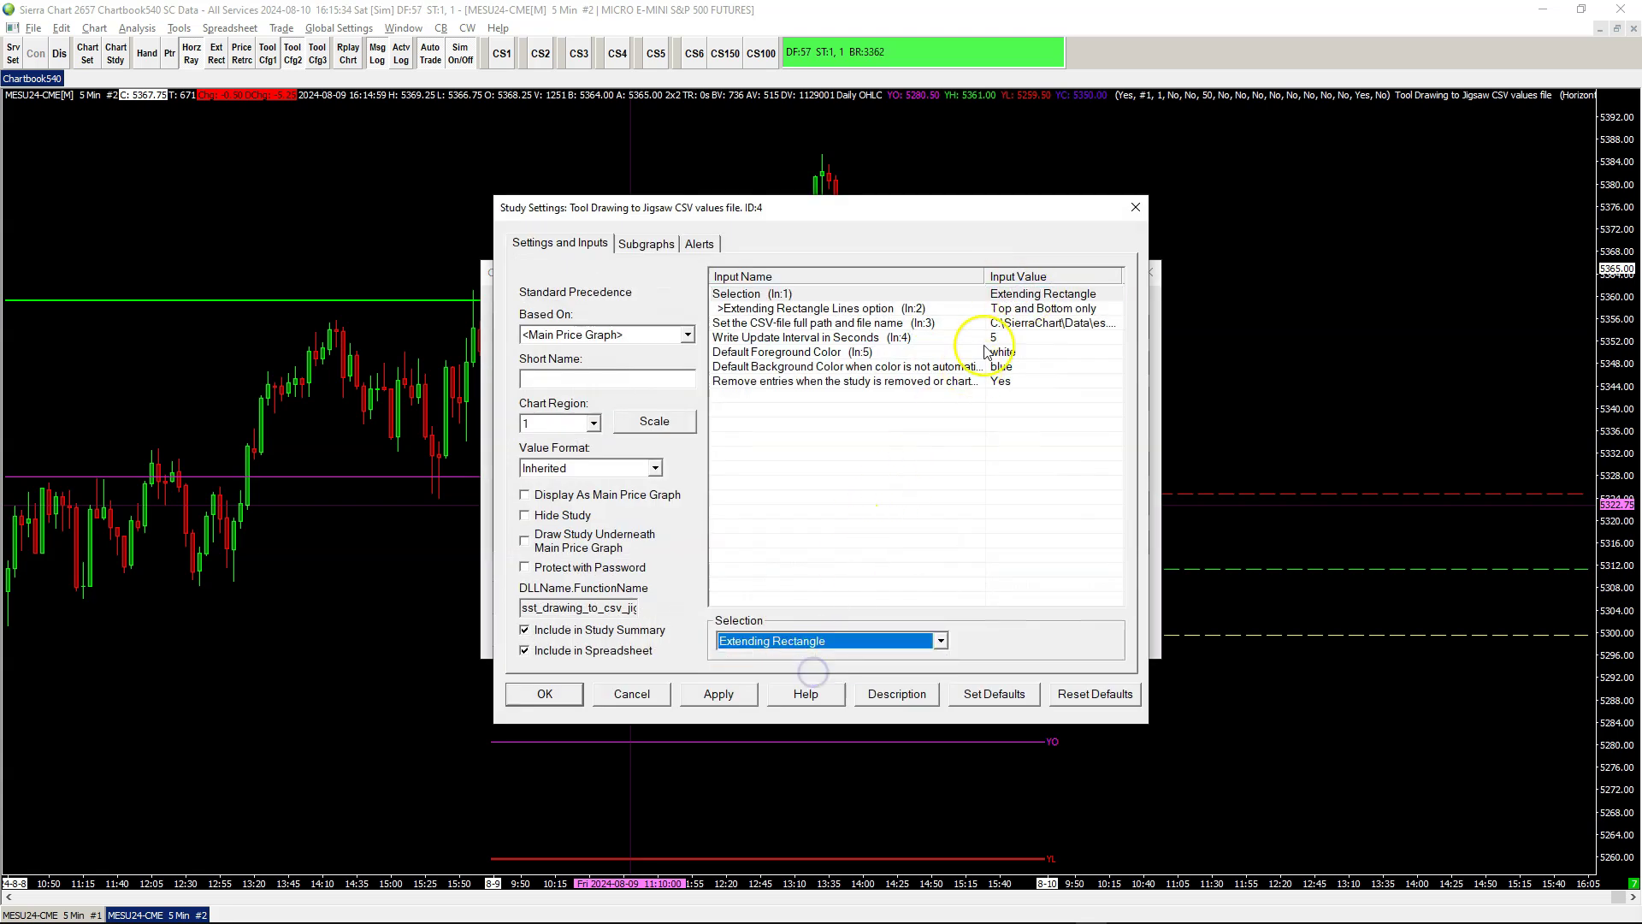
Review the Extending Rectangle Lines option choices, keep Top and Bottom only, and apply the duplicated study to the chart
click(1001, 309)
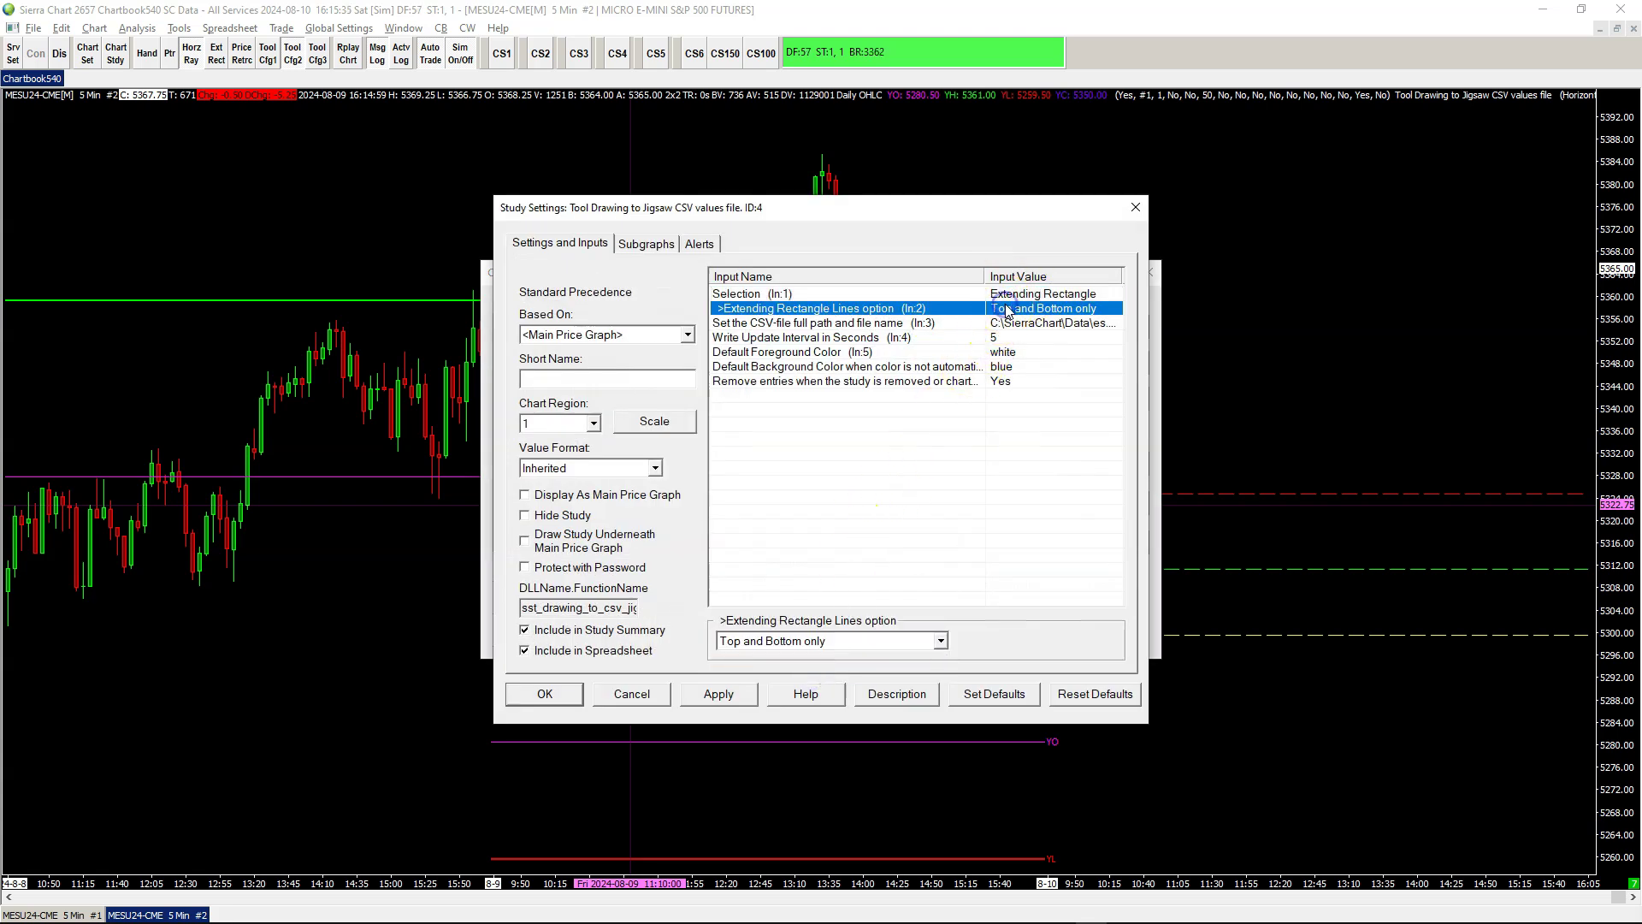
click(788, 644)
click(787, 672)
click(785, 650)
click(730, 642)
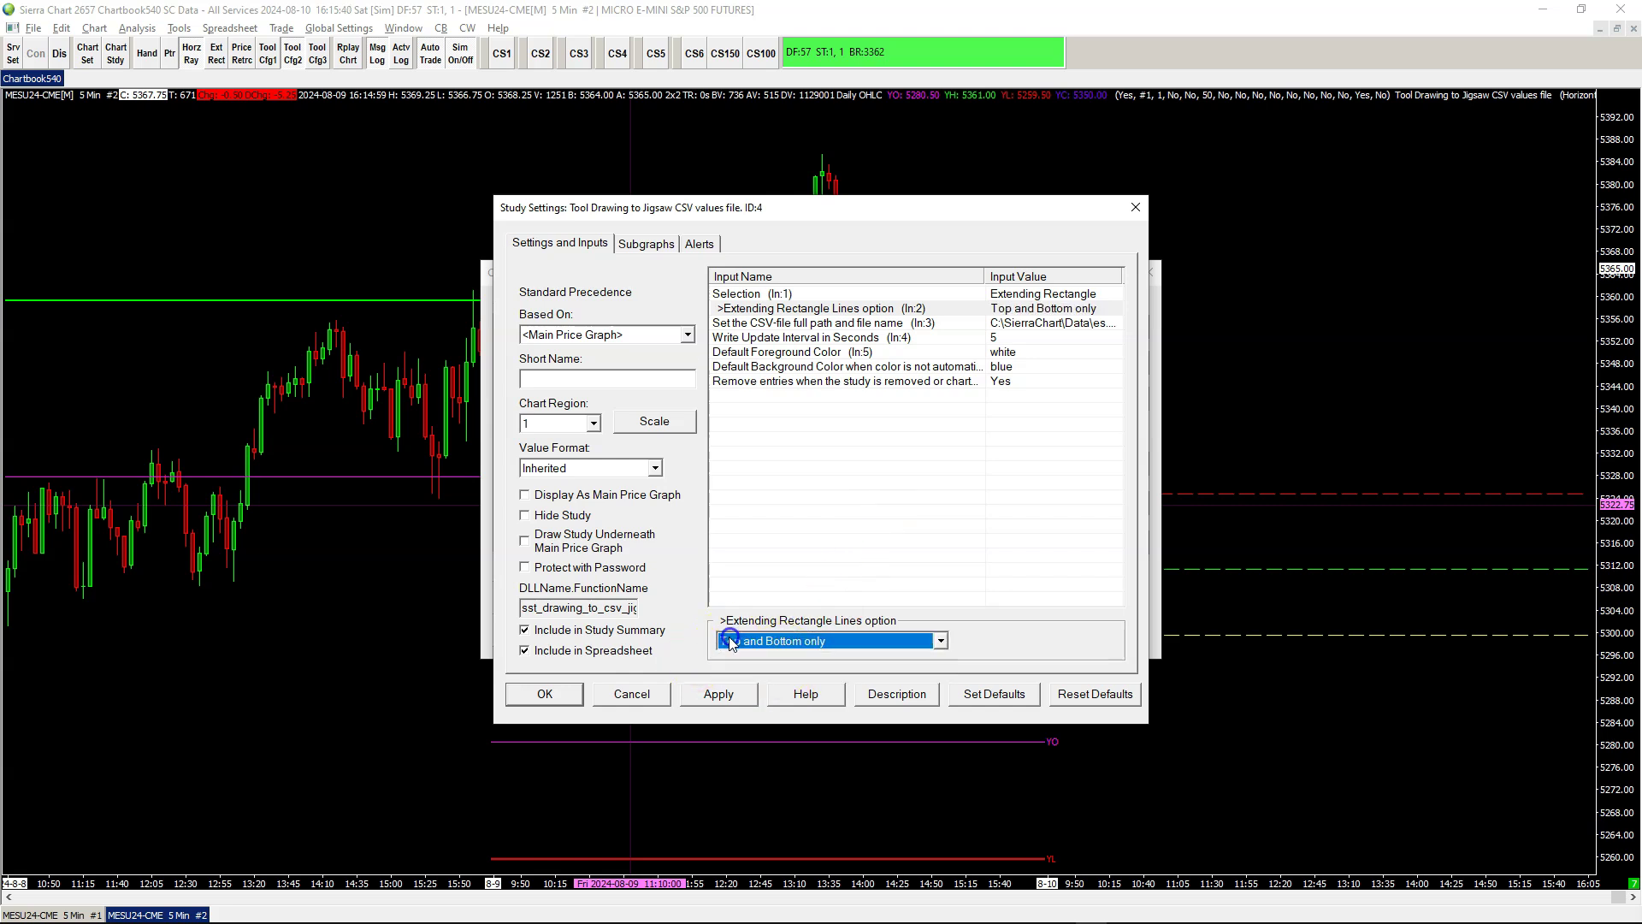
click(535, 697)
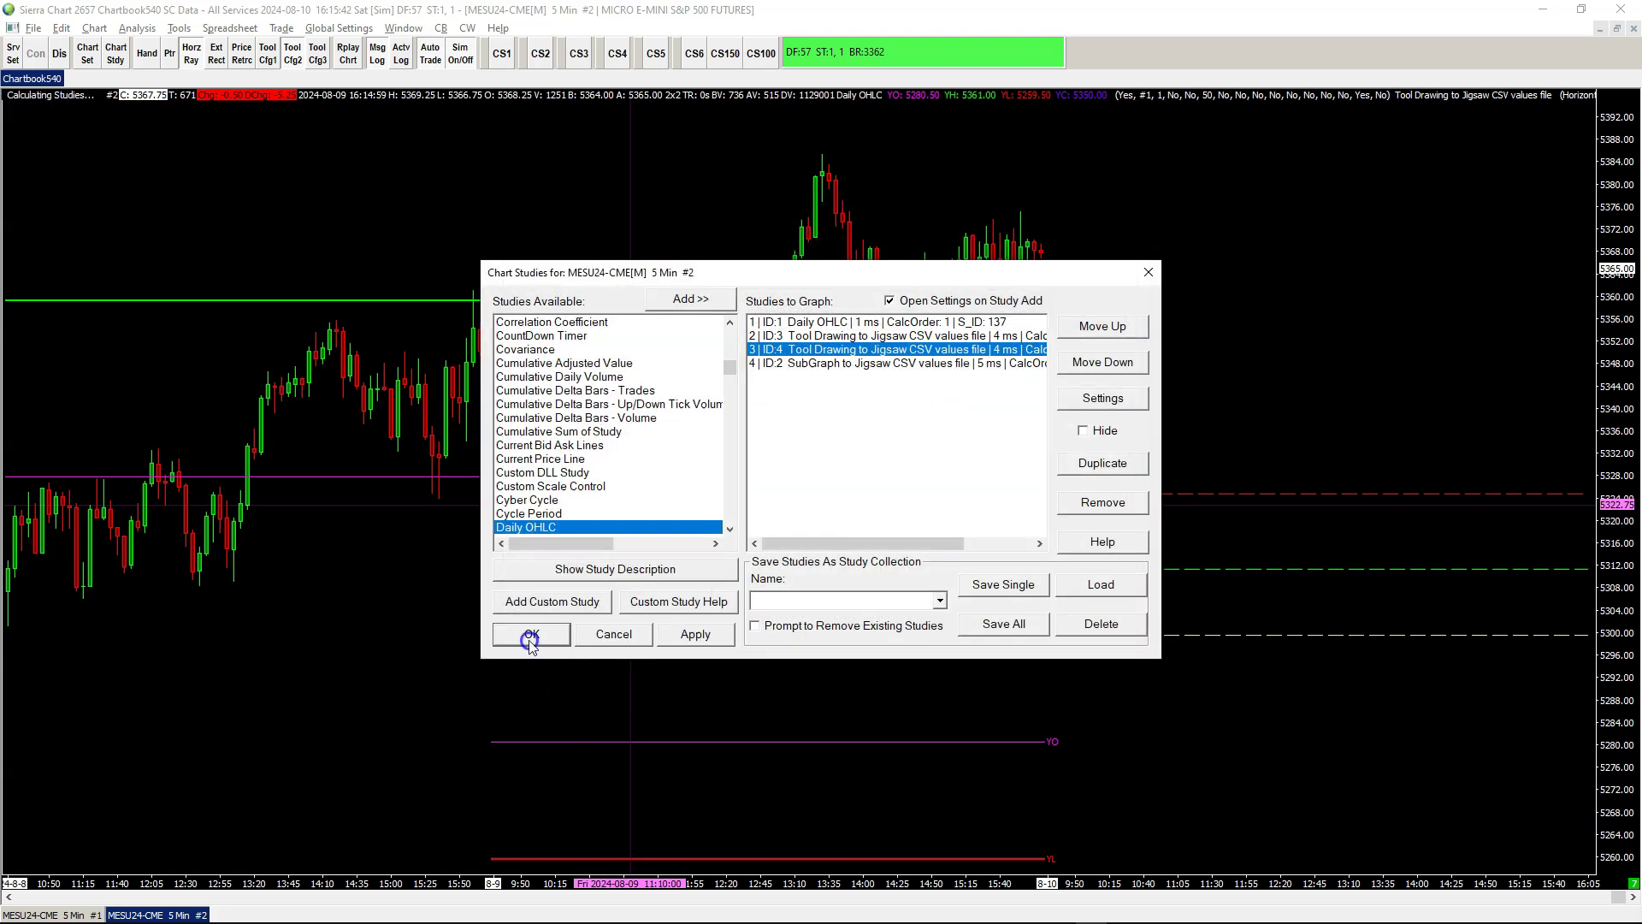
click(532, 634)
Draw an extending rectangle below the YC line, spanning about 5339.00 to 5328.25
click(757, 417)
click(772, 472)
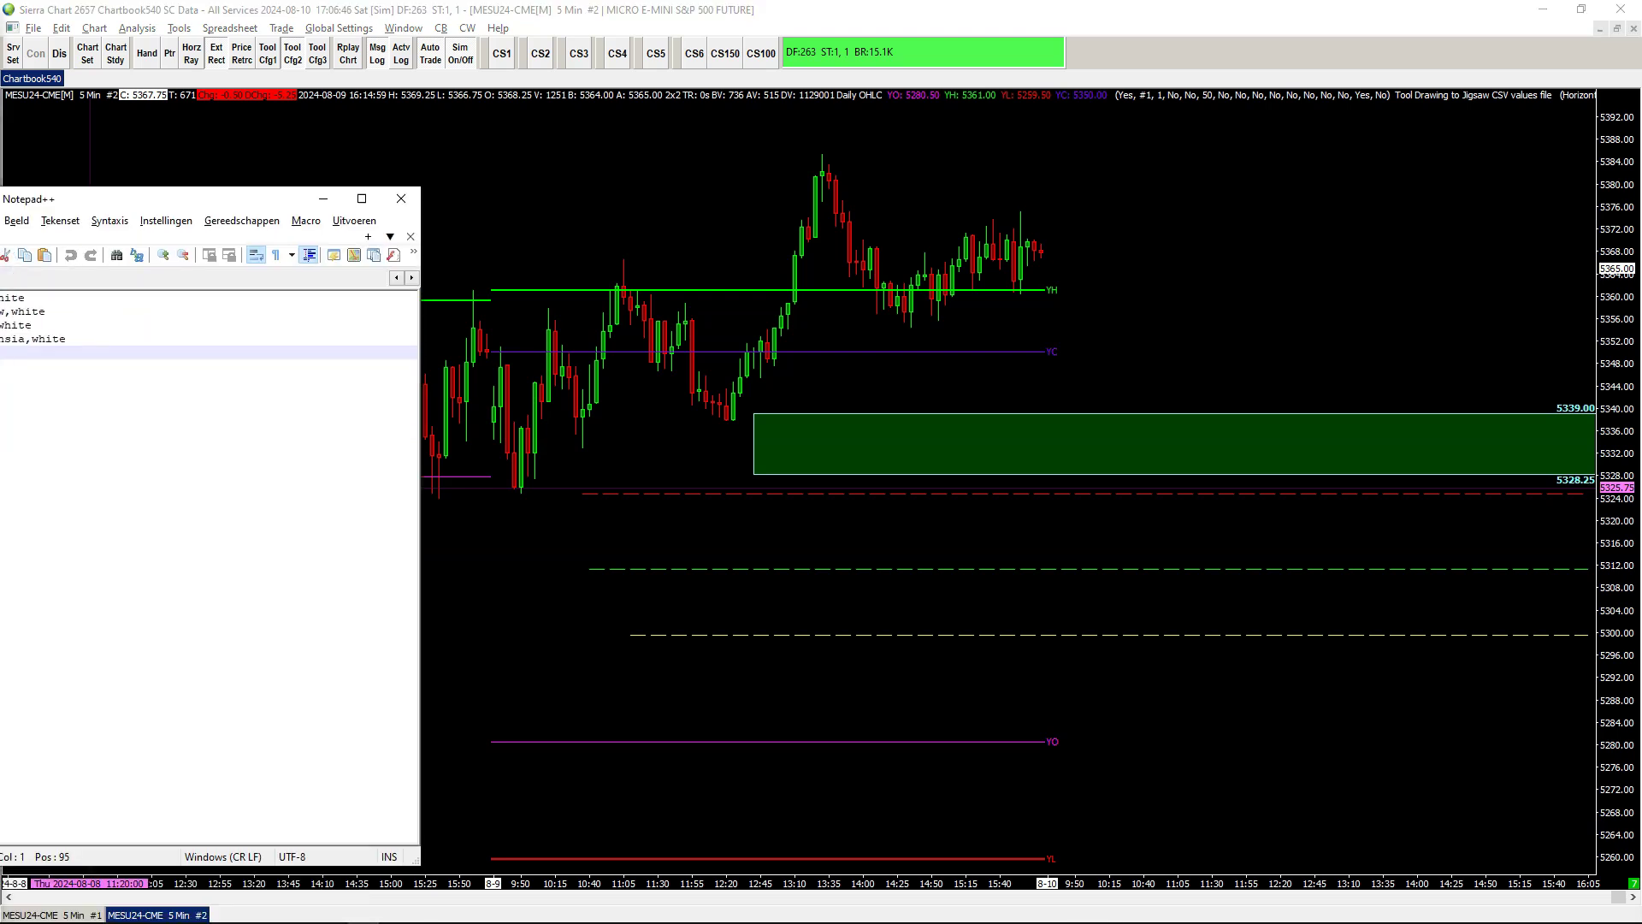
Switch to Notepad++, reload es.csv and highlight the entries for the rectangle's top and bottom prices, and return to the chart
key(ctrl+n)
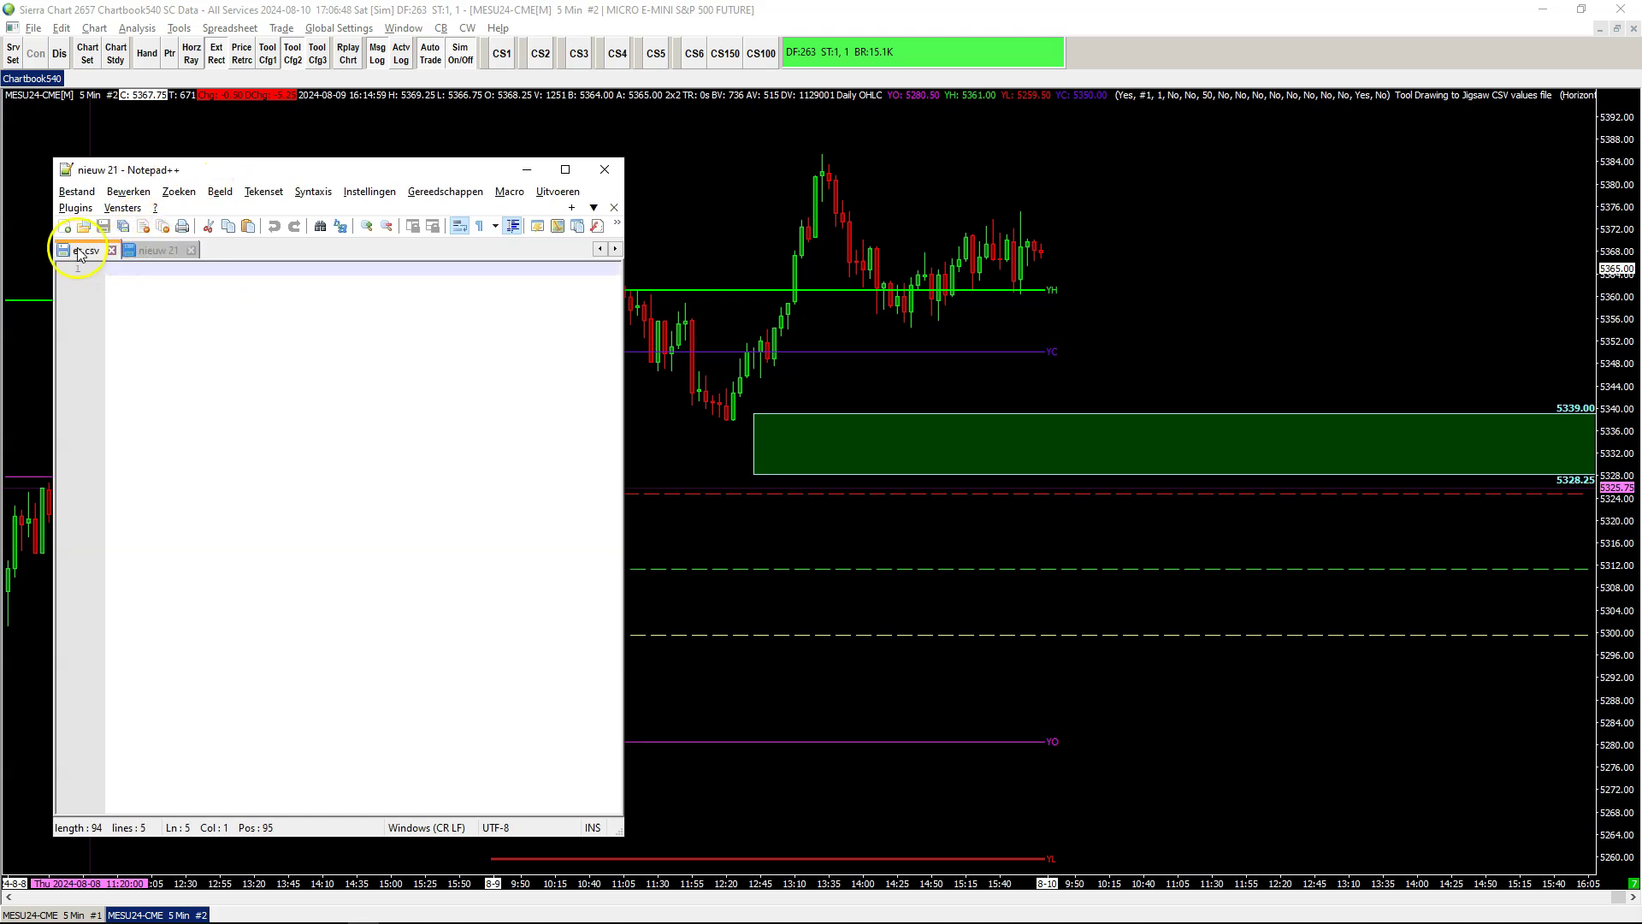
click(86, 250)
click(145, 252)
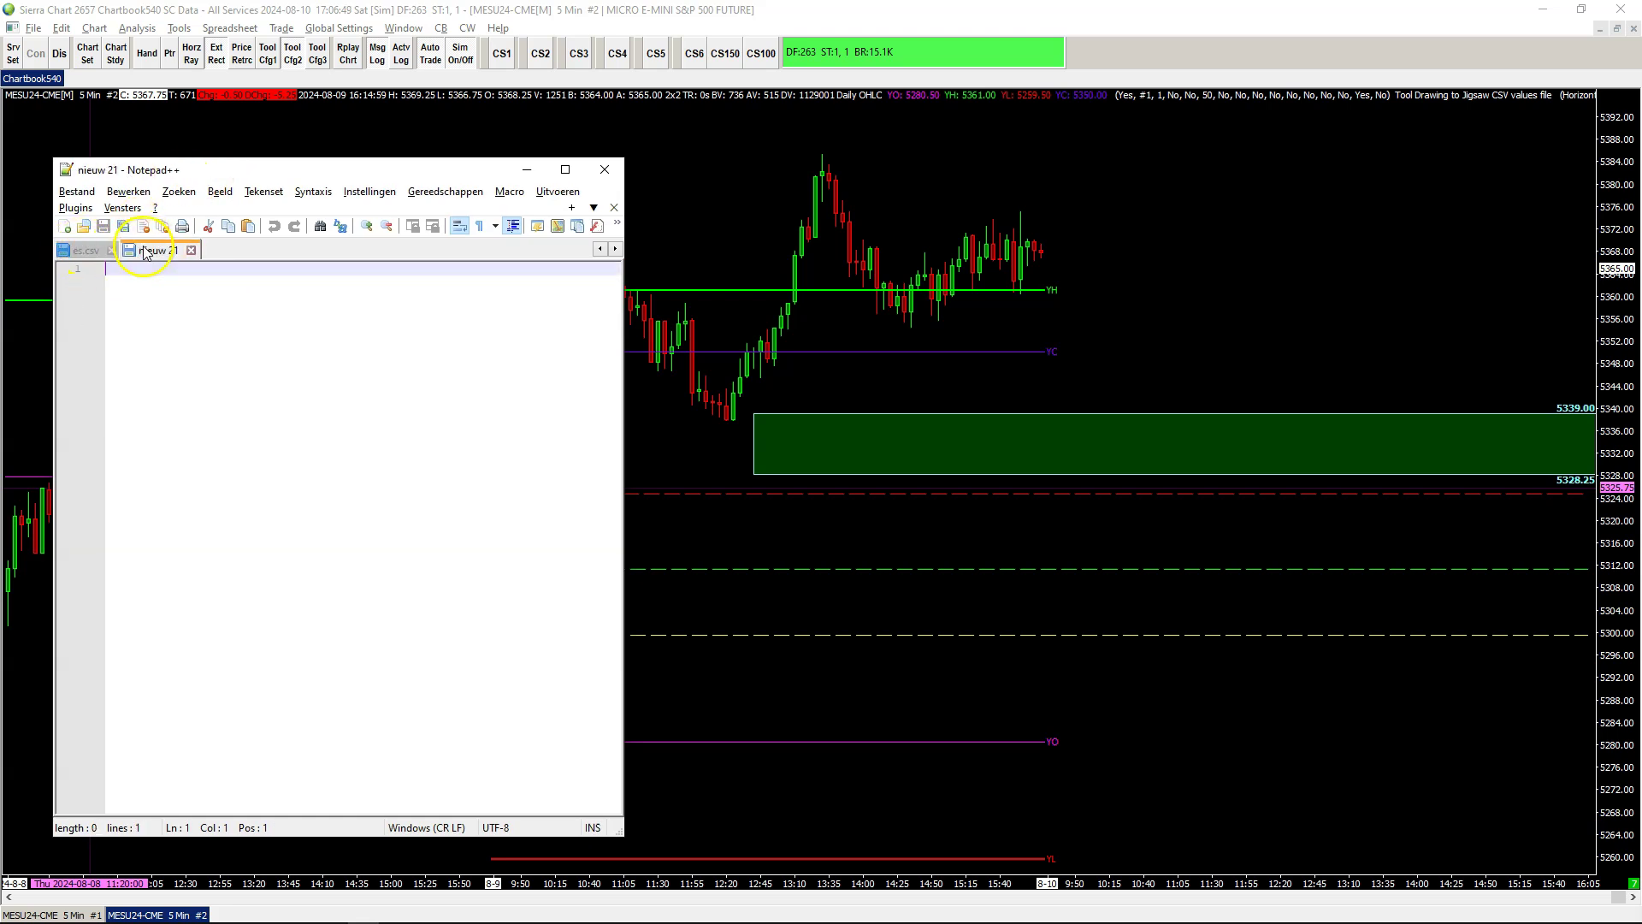
click(88, 250)
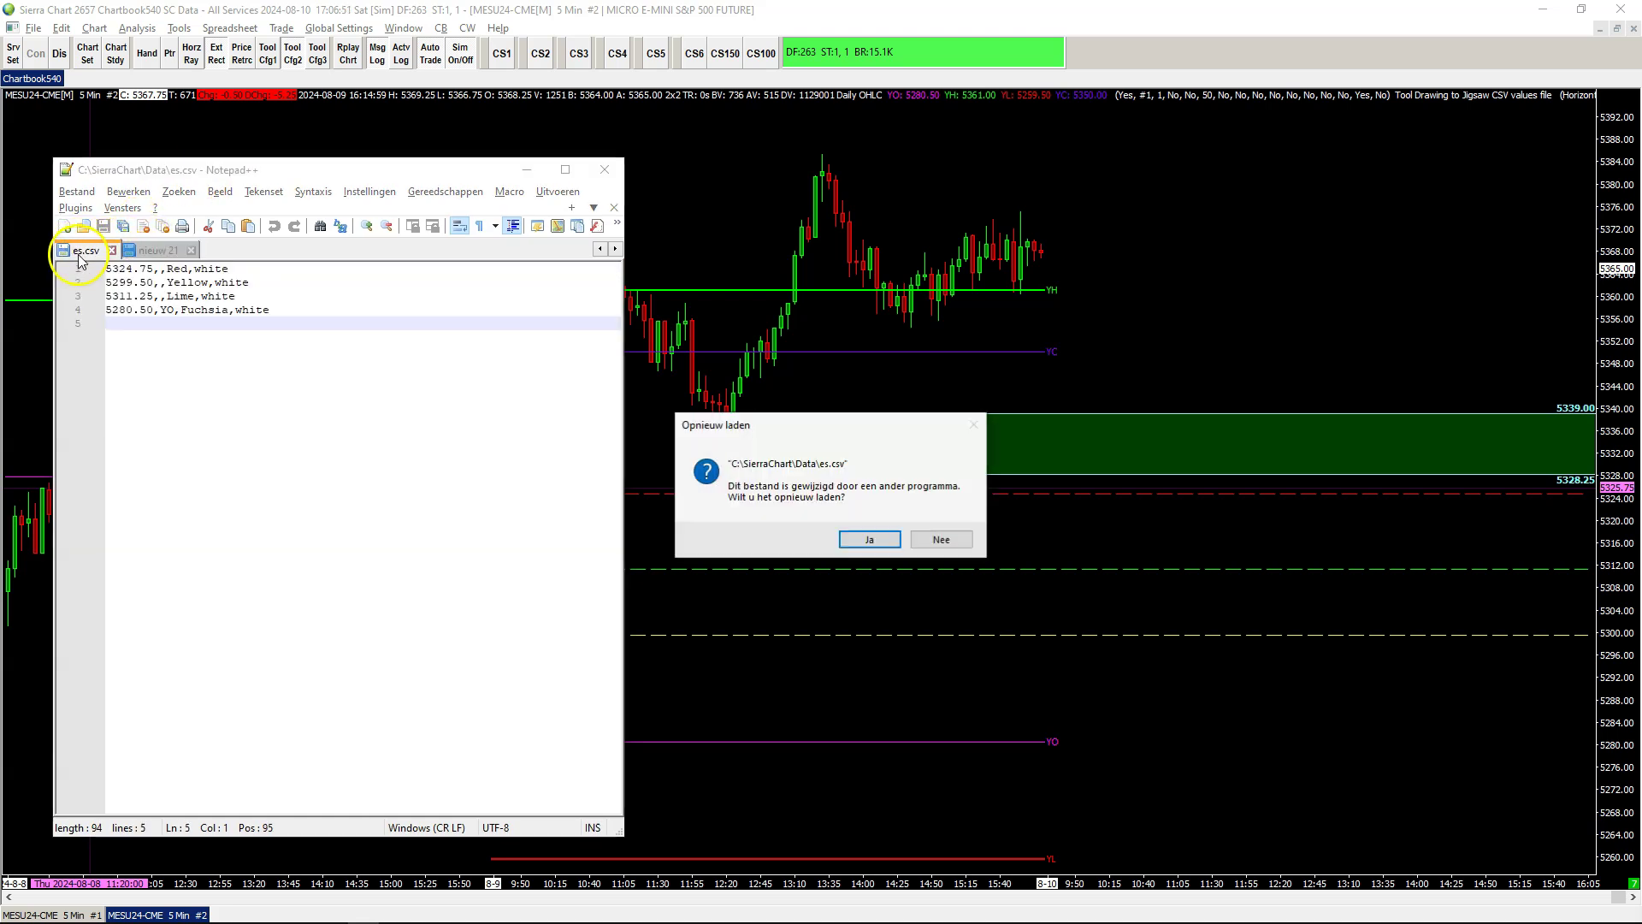
click(885, 539)
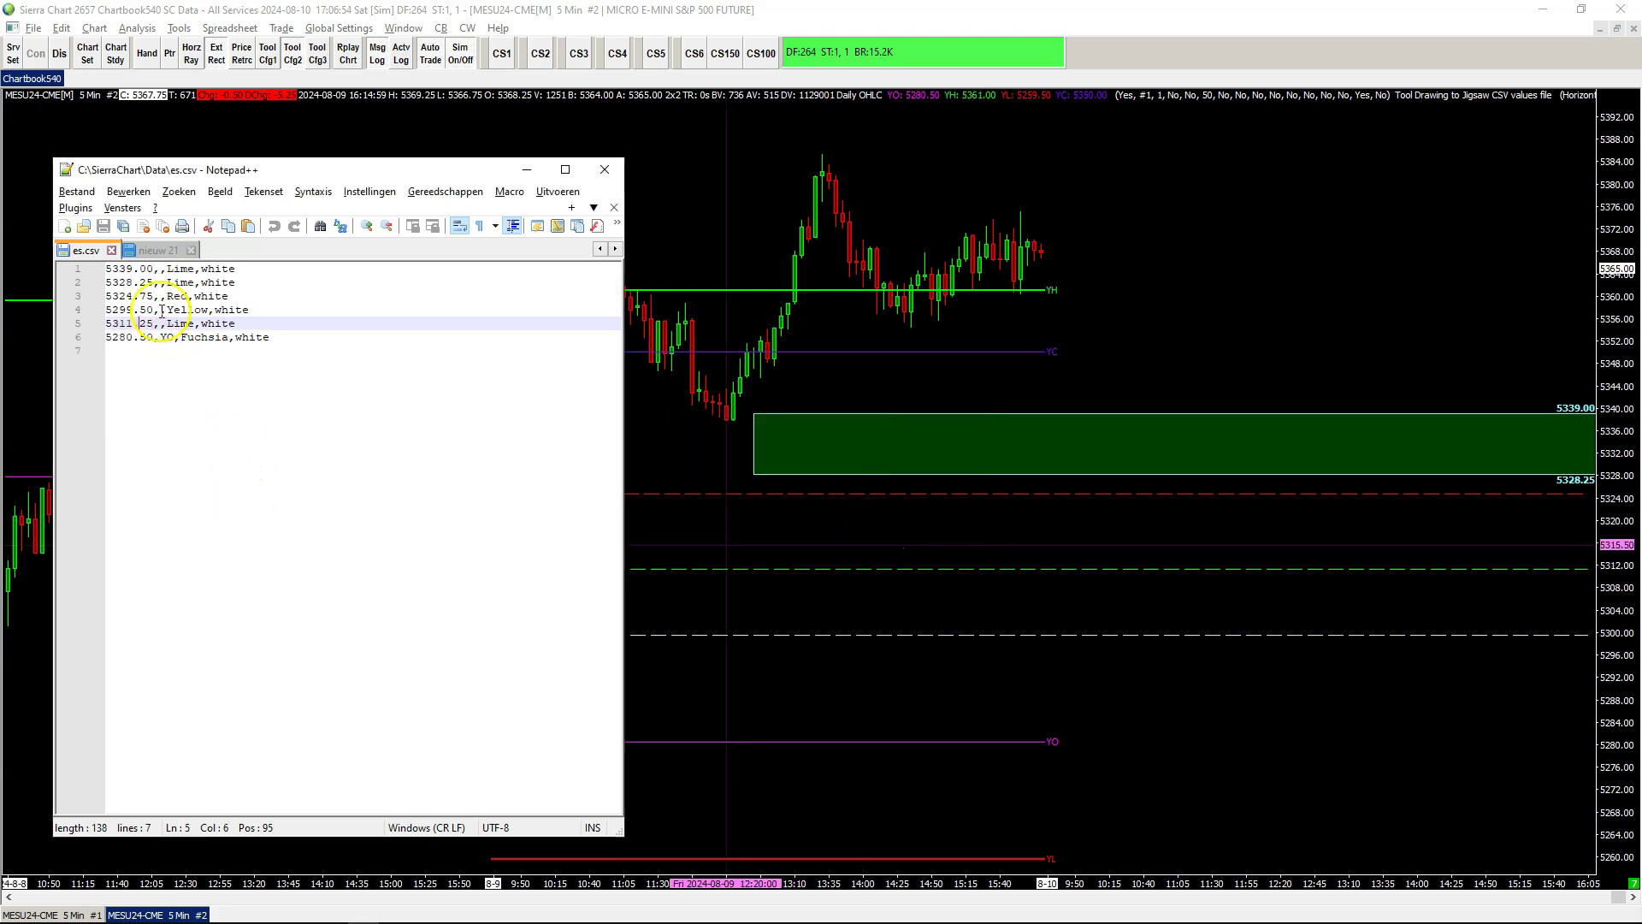
click(127, 270)
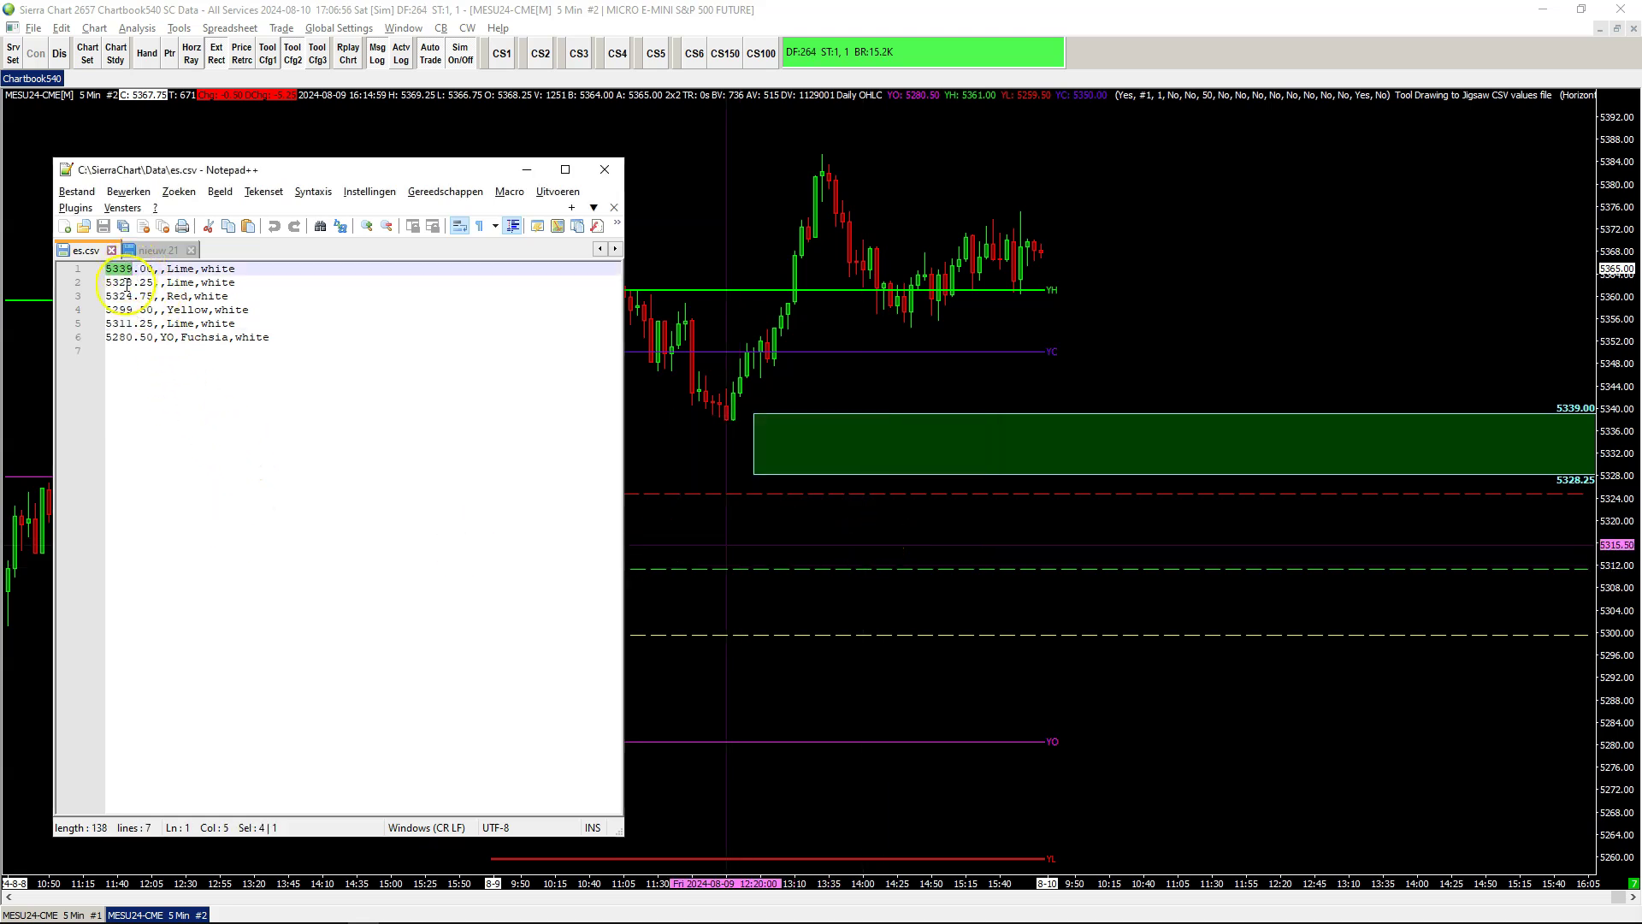
double_click(126, 284)
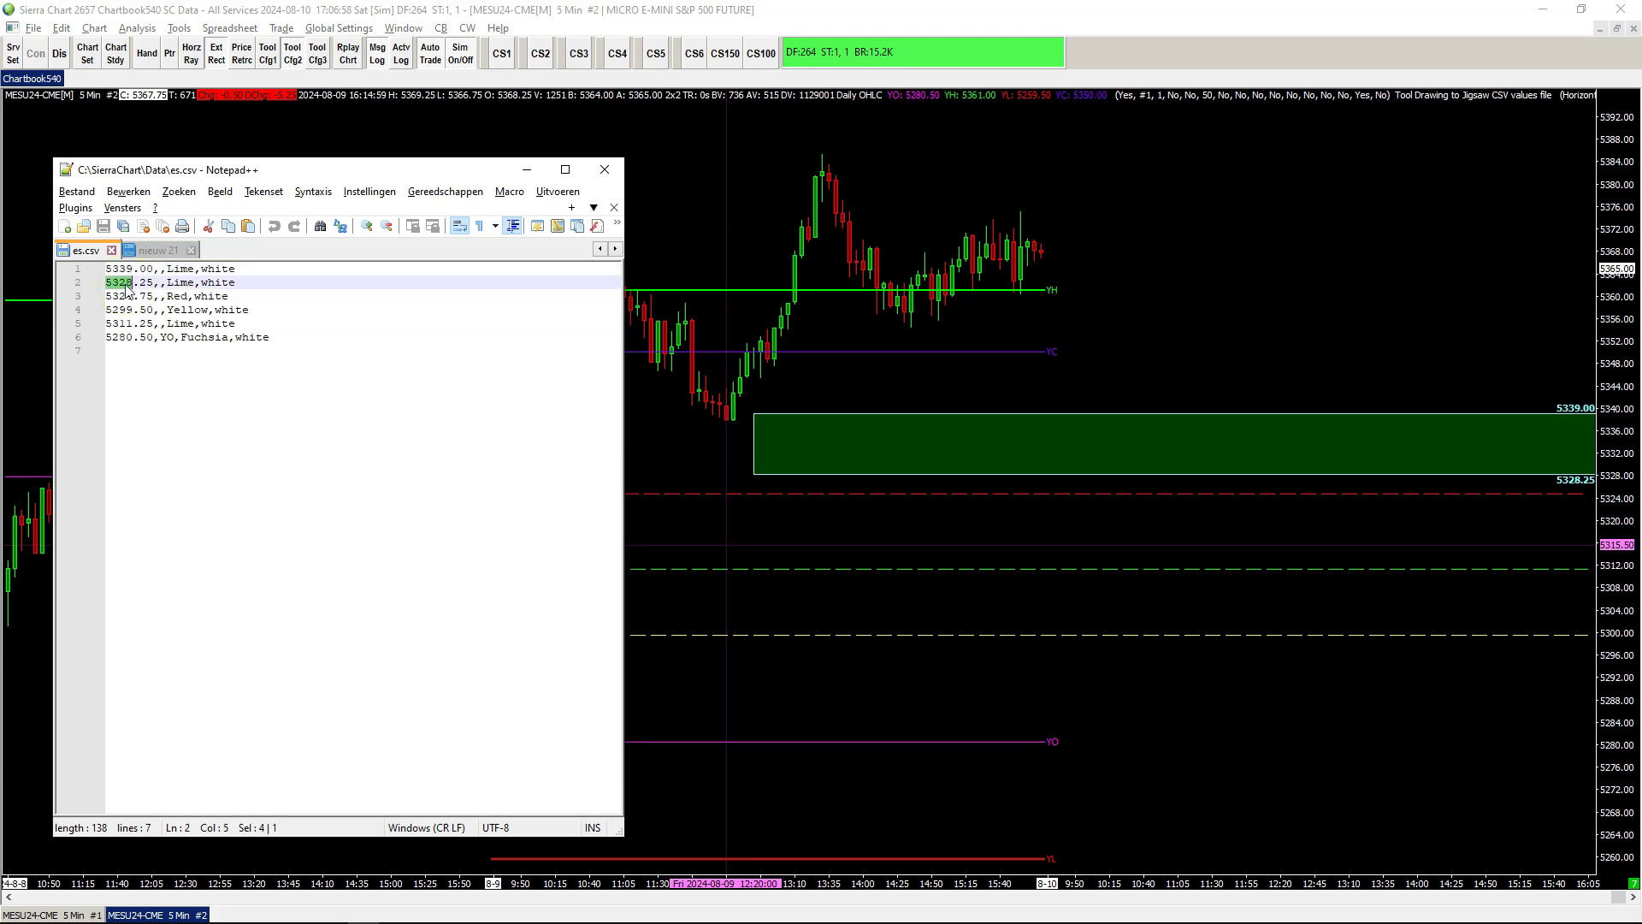
click(356, 157)
Set the Extending Rectangle Lines option of the ID:4 Tool Drawing to Jigsaw study to All lines from Top to Bottom and apply it
click(116, 53)
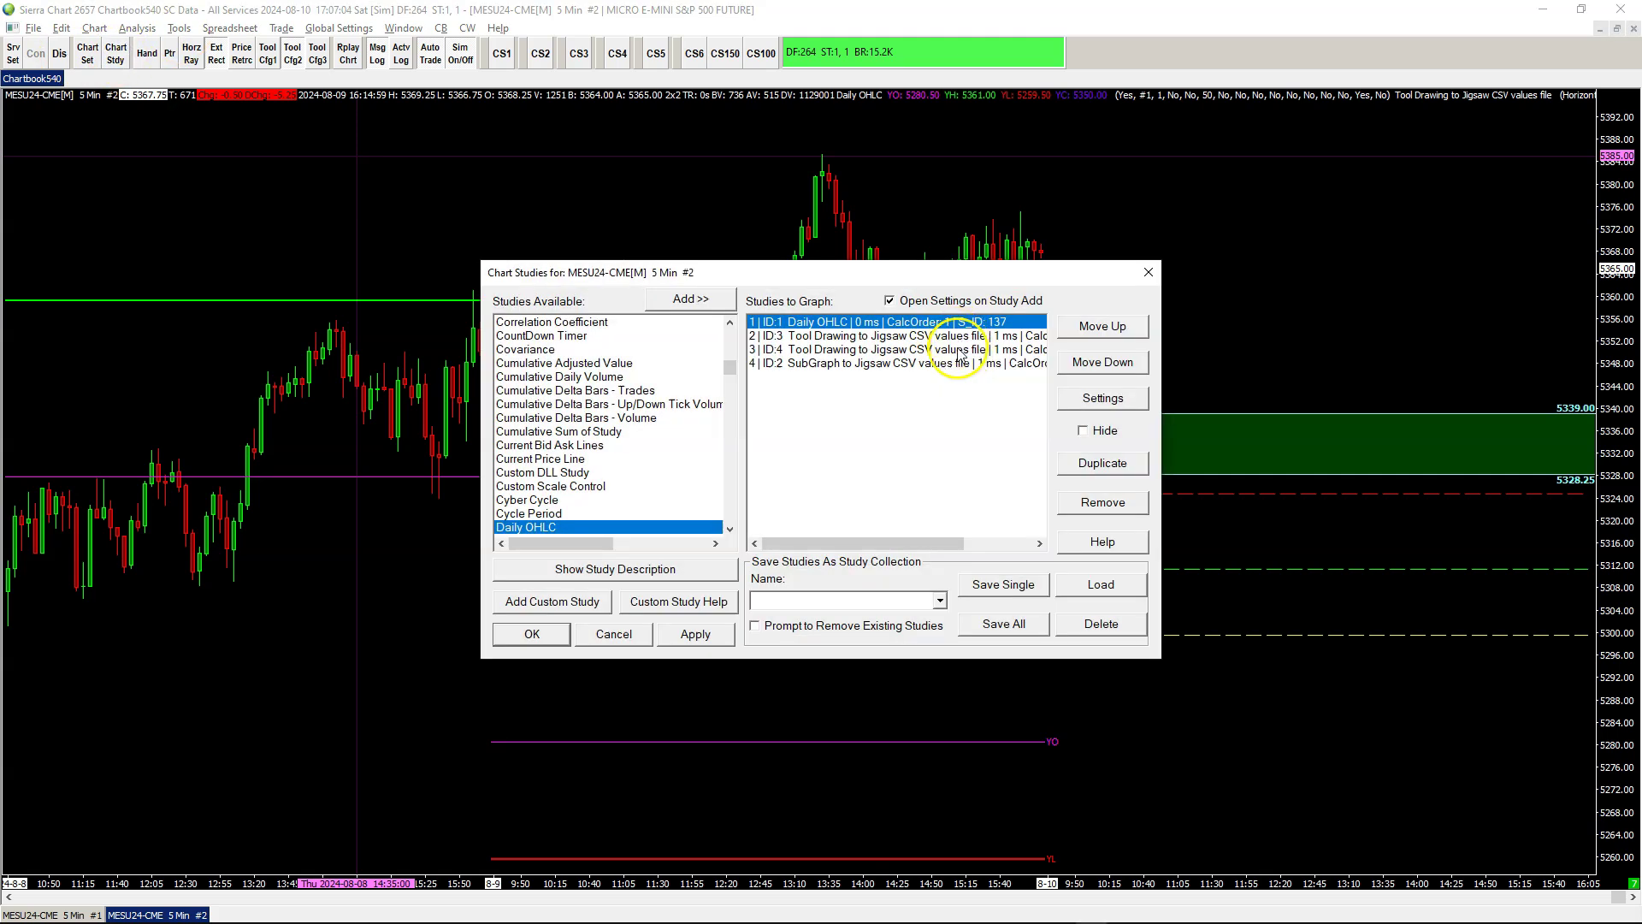
click(956, 349)
click(1112, 399)
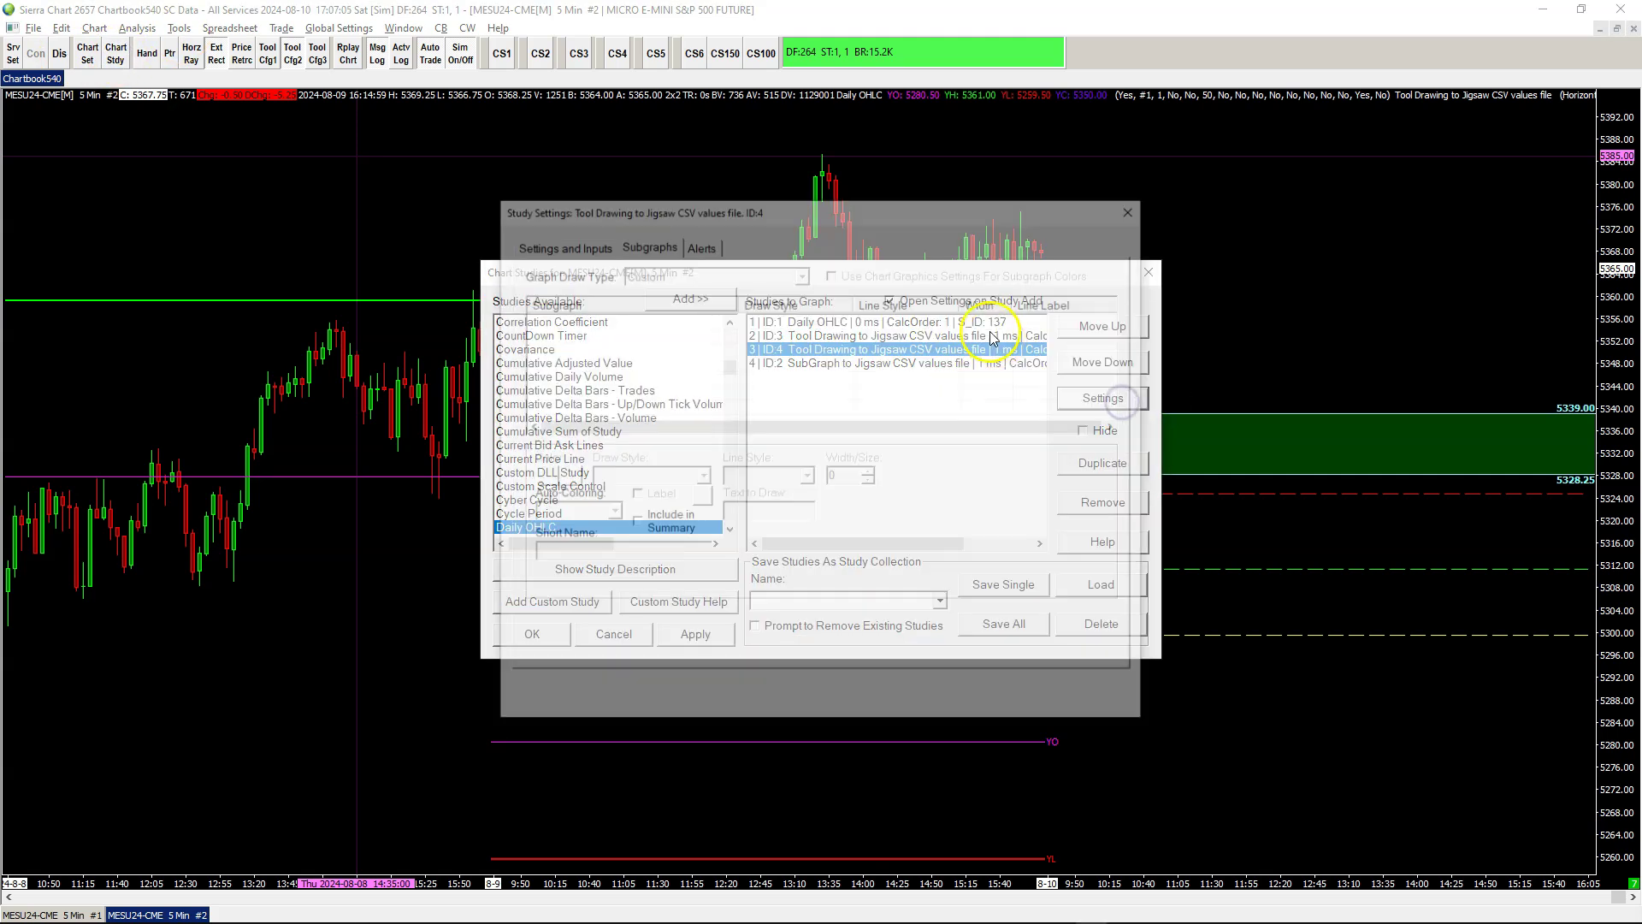
click(550, 242)
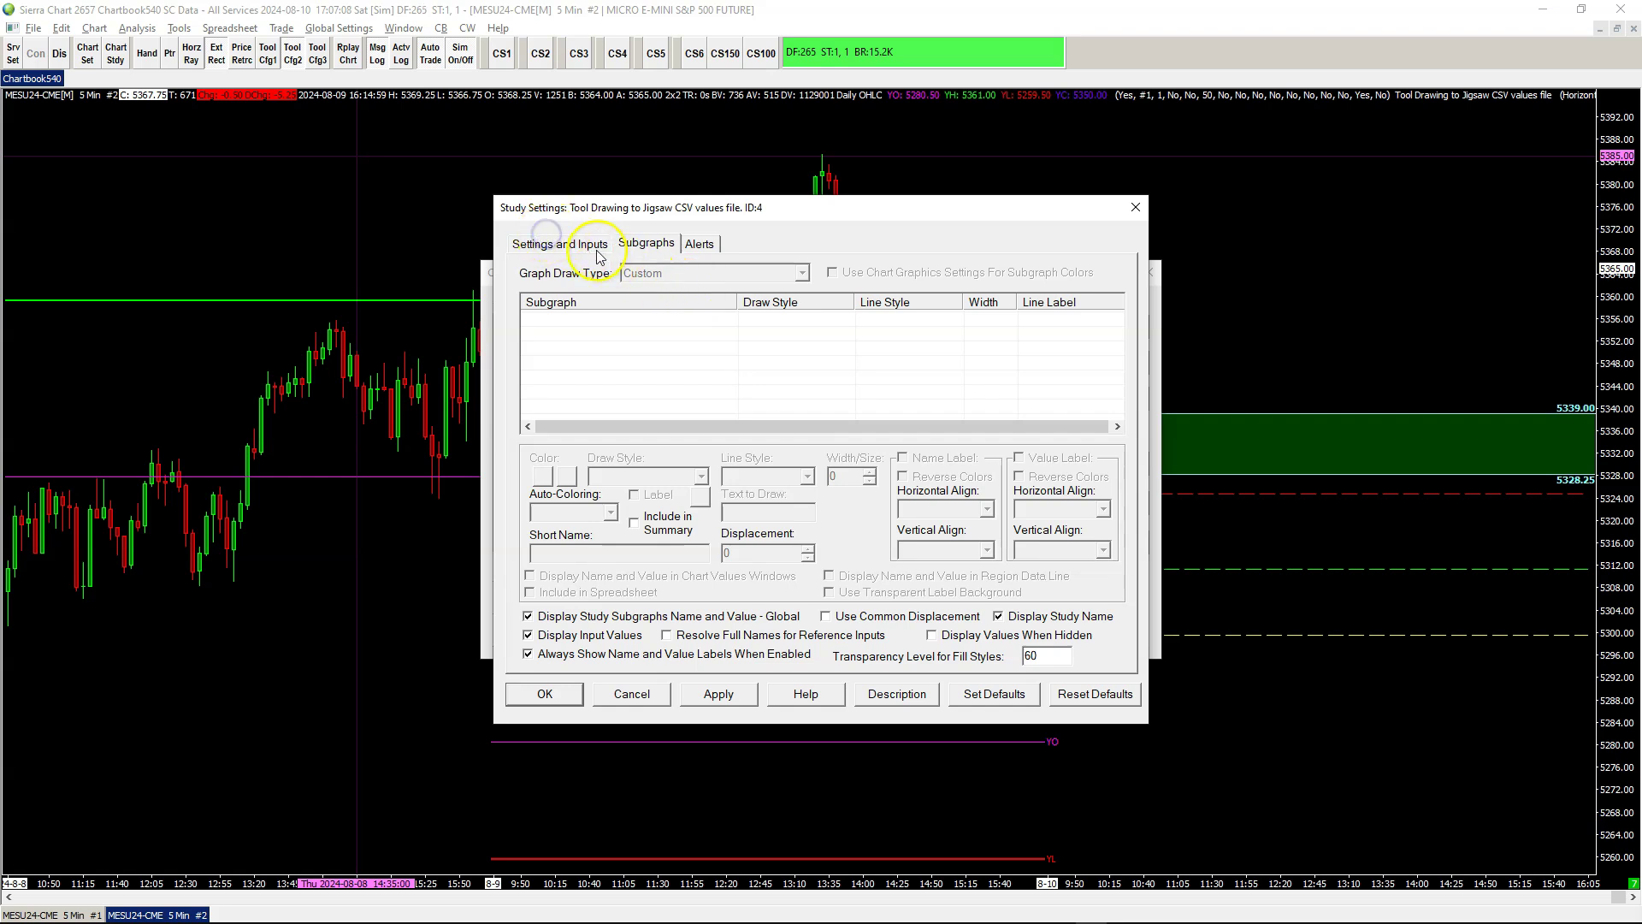
click(1000, 309)
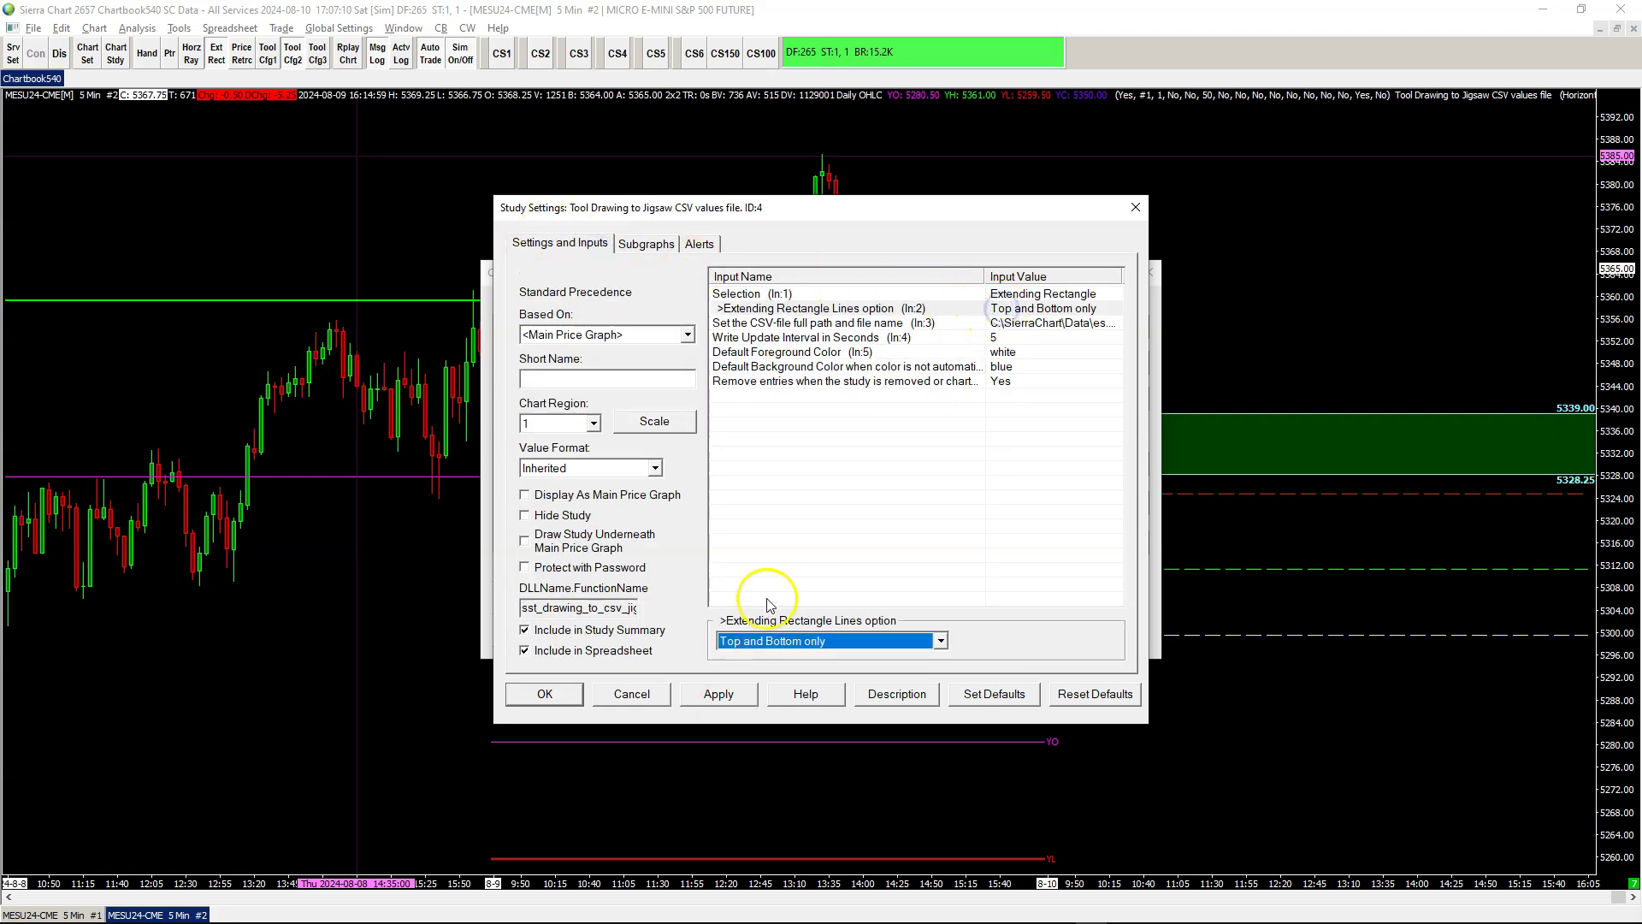
click(752, 641)
click(756, 674)
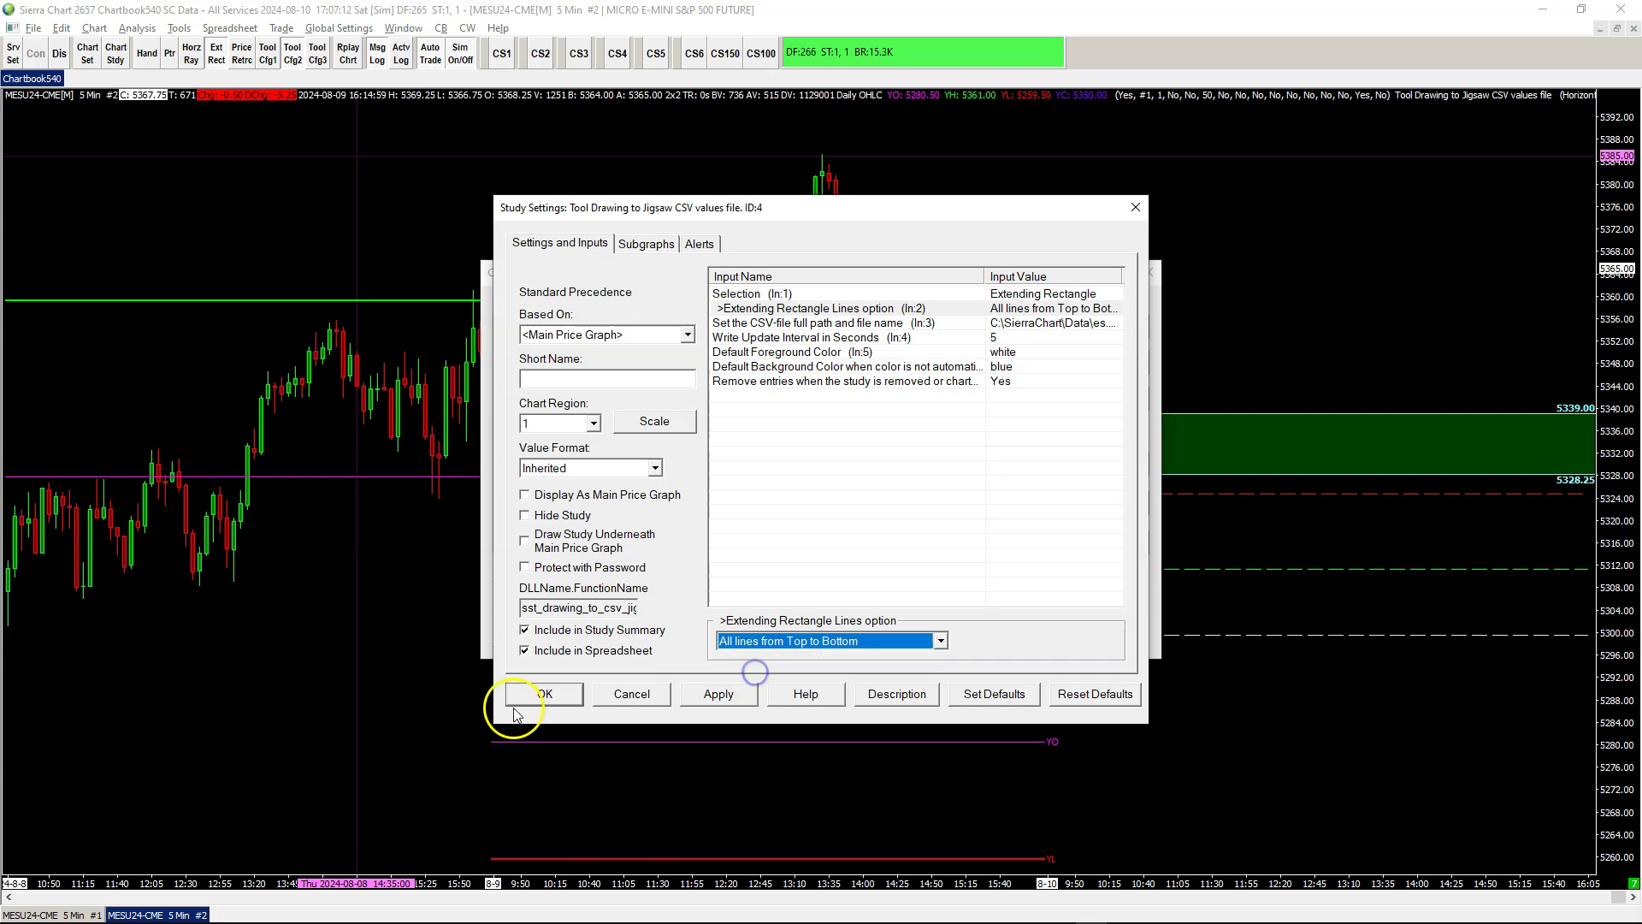
click(542, 694)
click(540, 629)
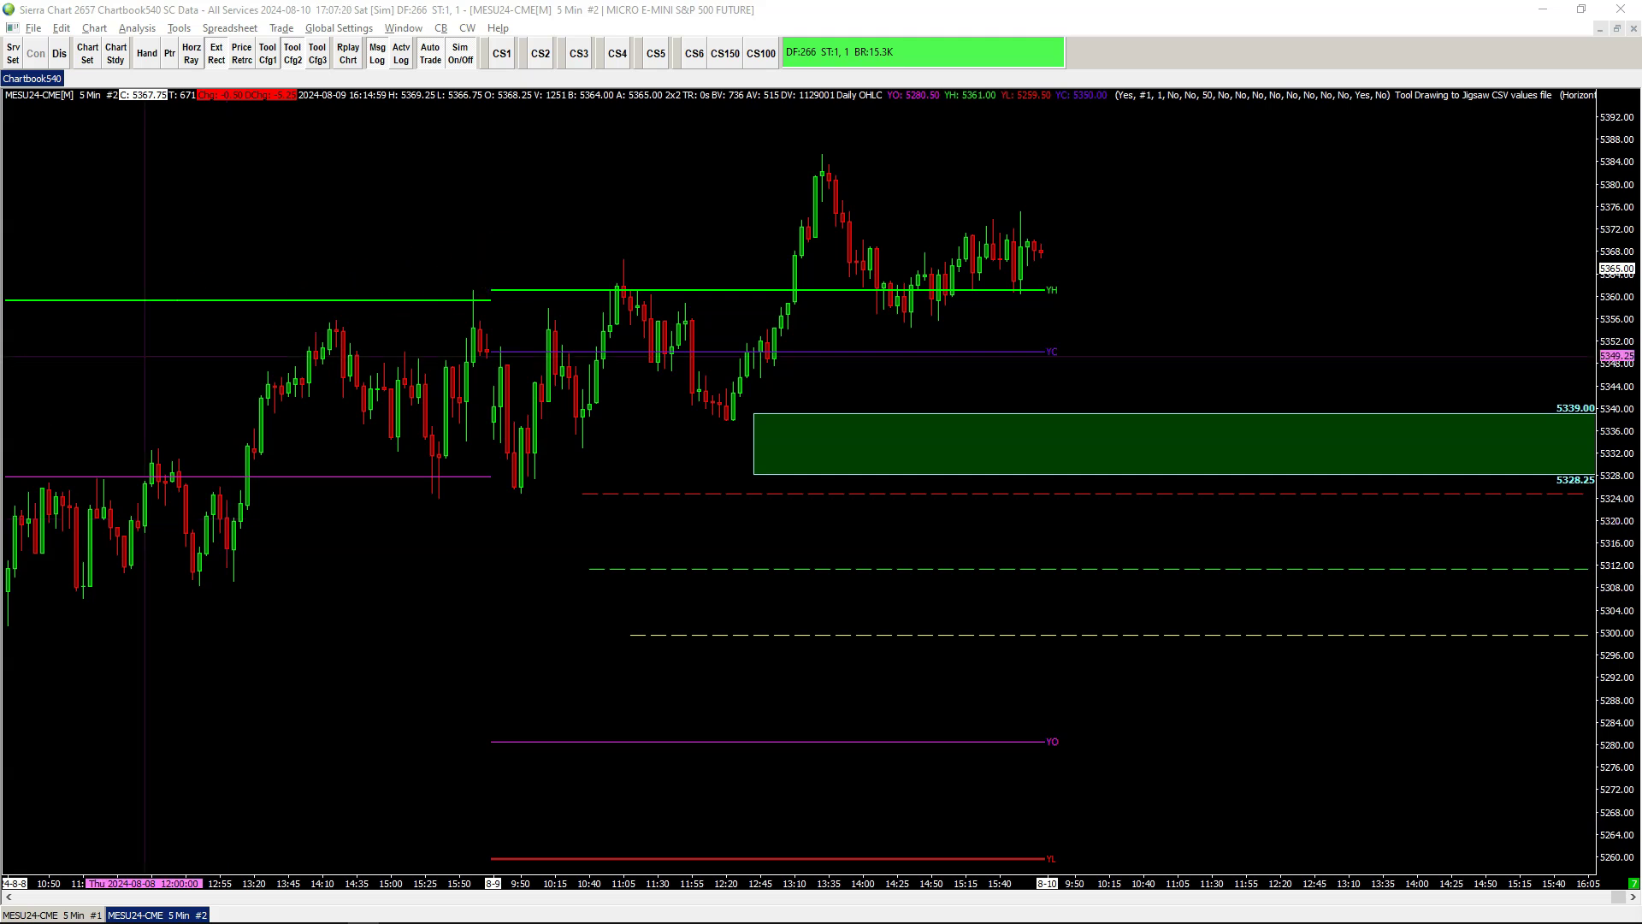
Switch to Notepad++ to examine es.csv from the rectangle's first to last exported price level, and return to the chart
key(alt+Tab)
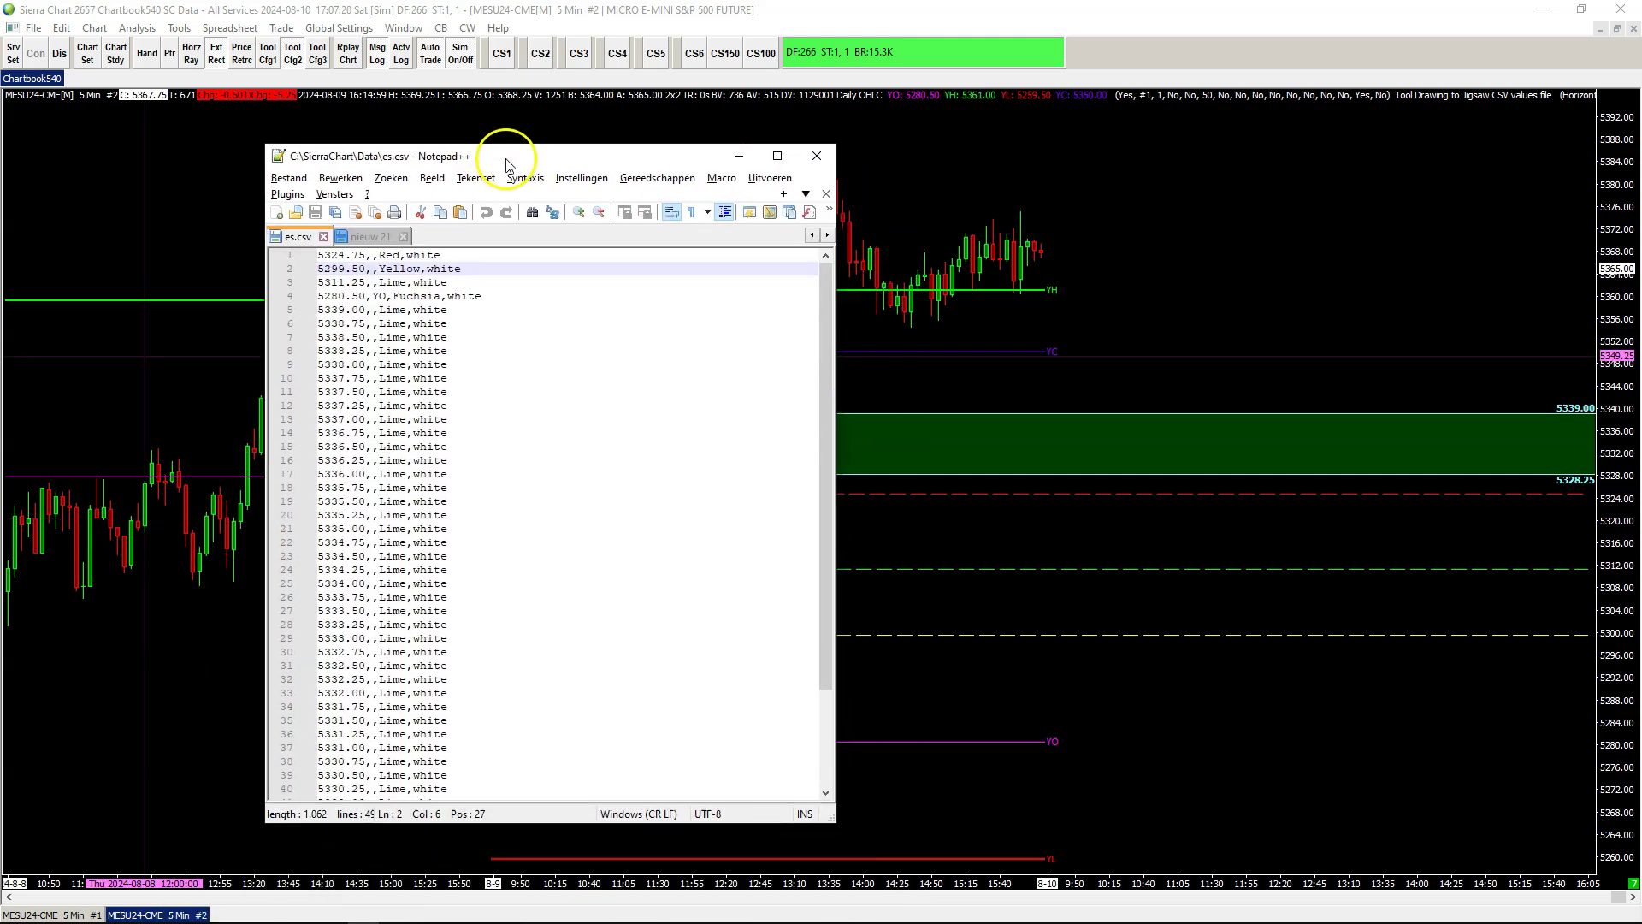
double_click(330, 313)
scroll(404, 585, down, 3)
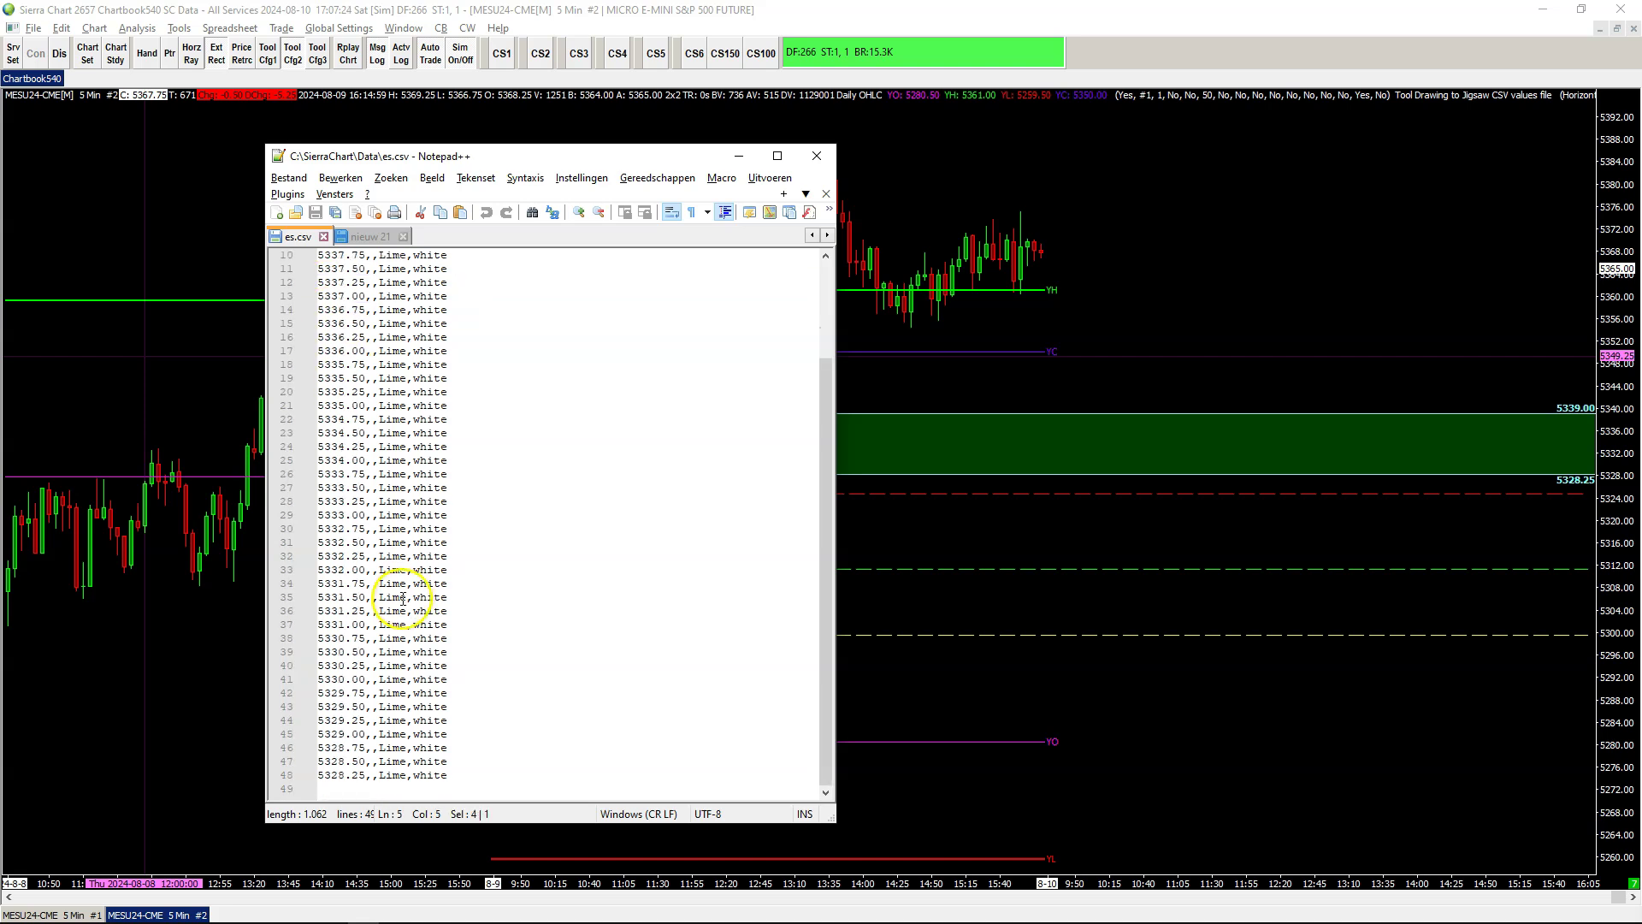
double_click(328, 776)
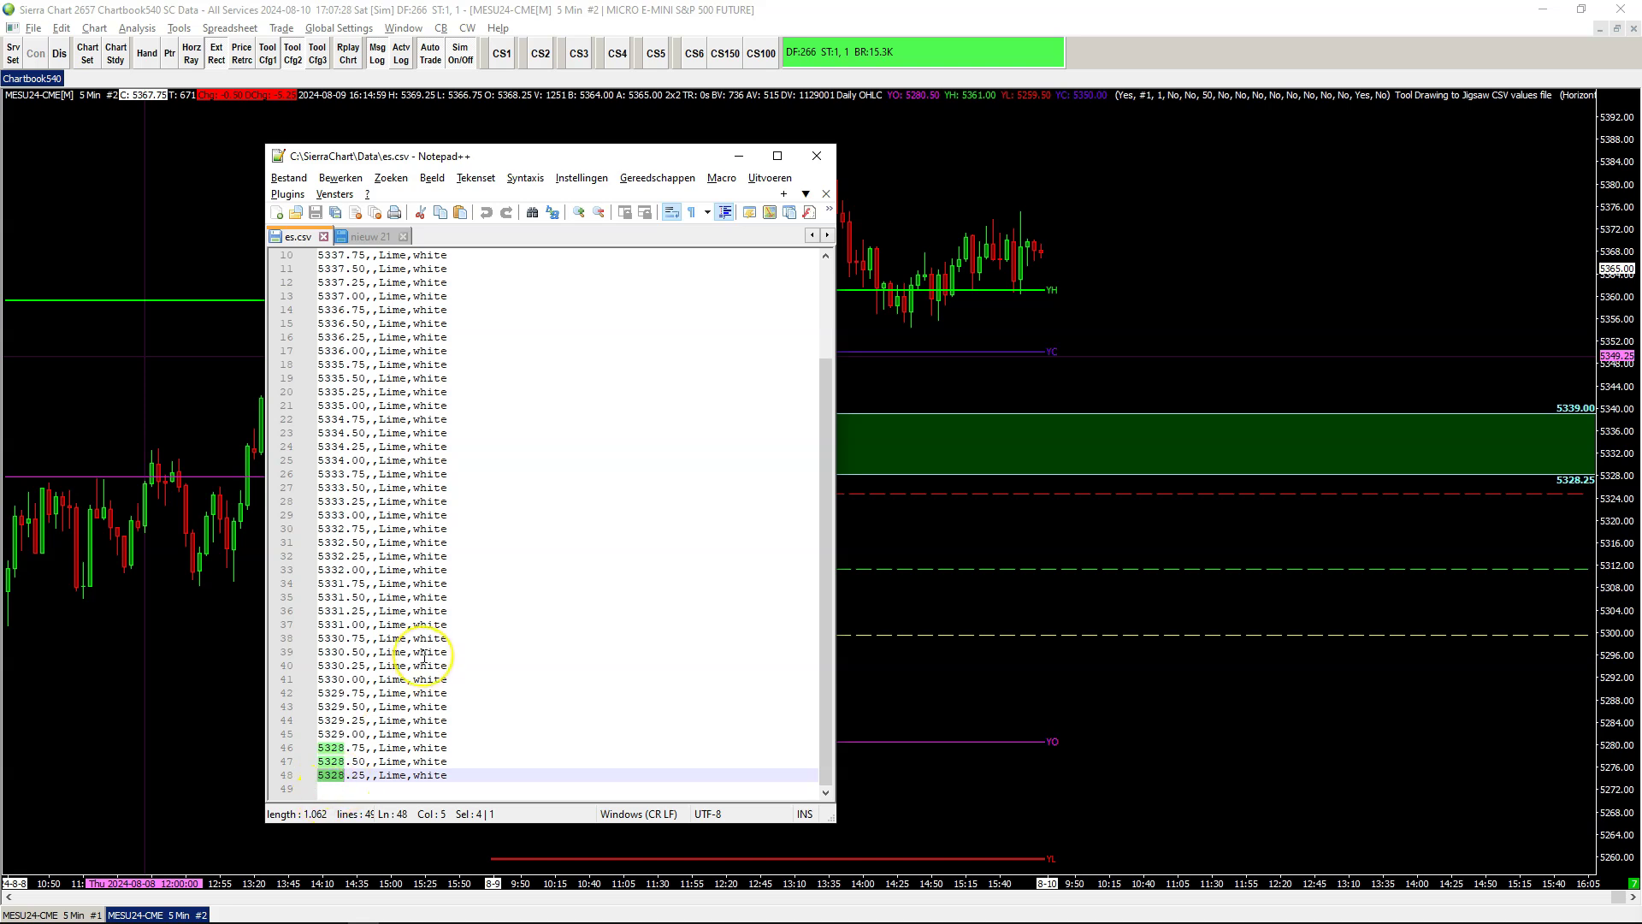
scroll(423, 657, up, 3)
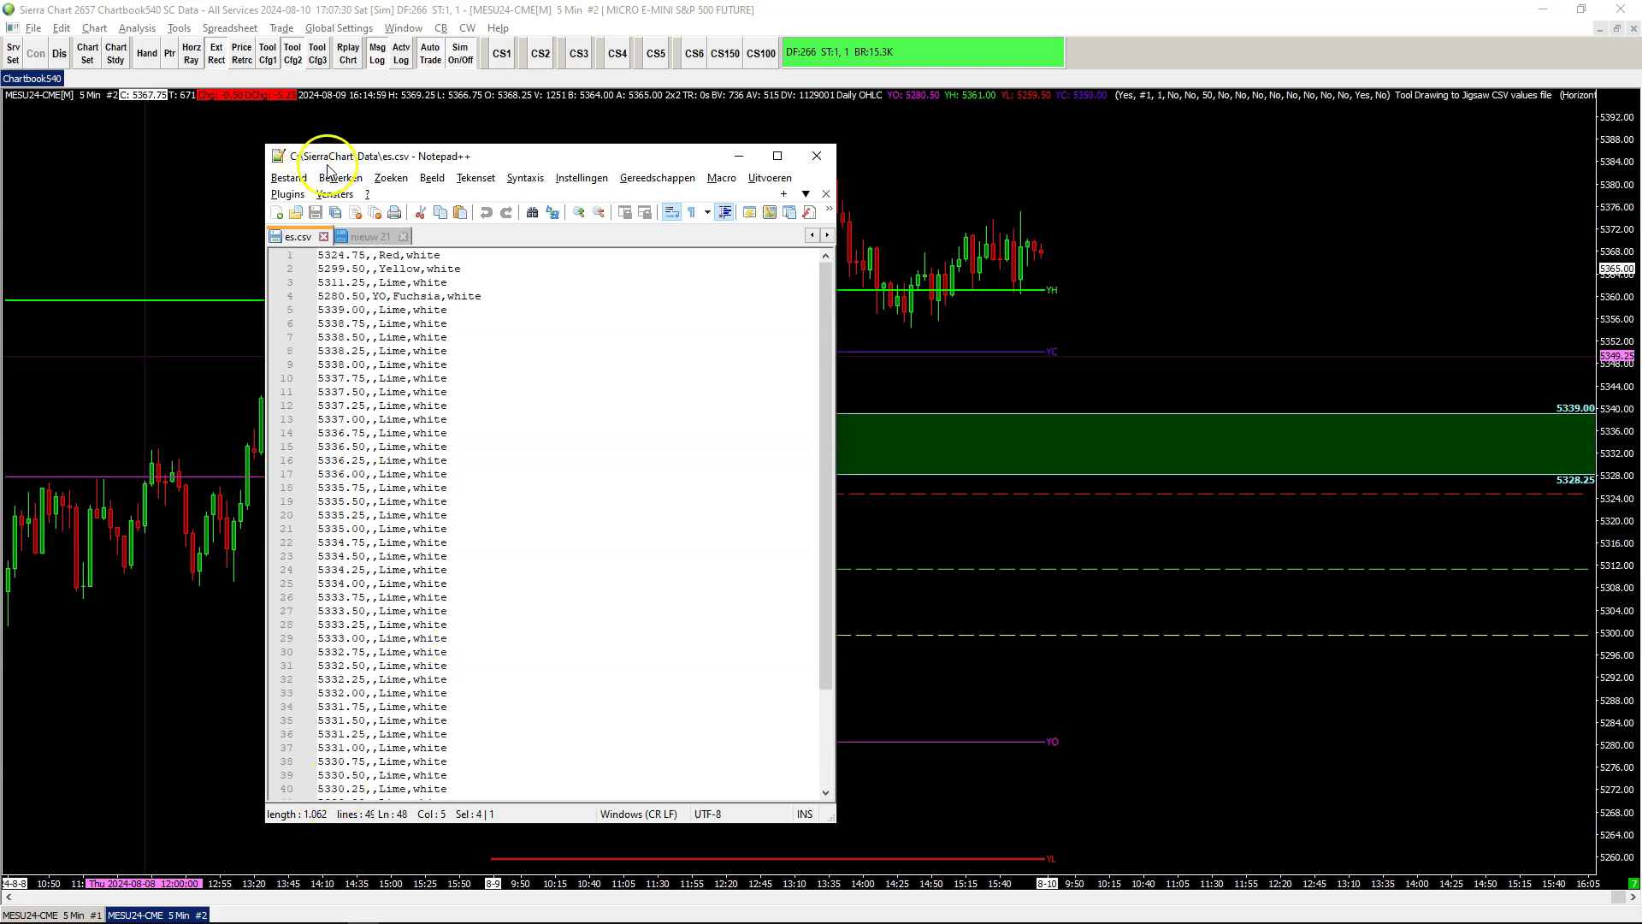
key(alt+Tab)
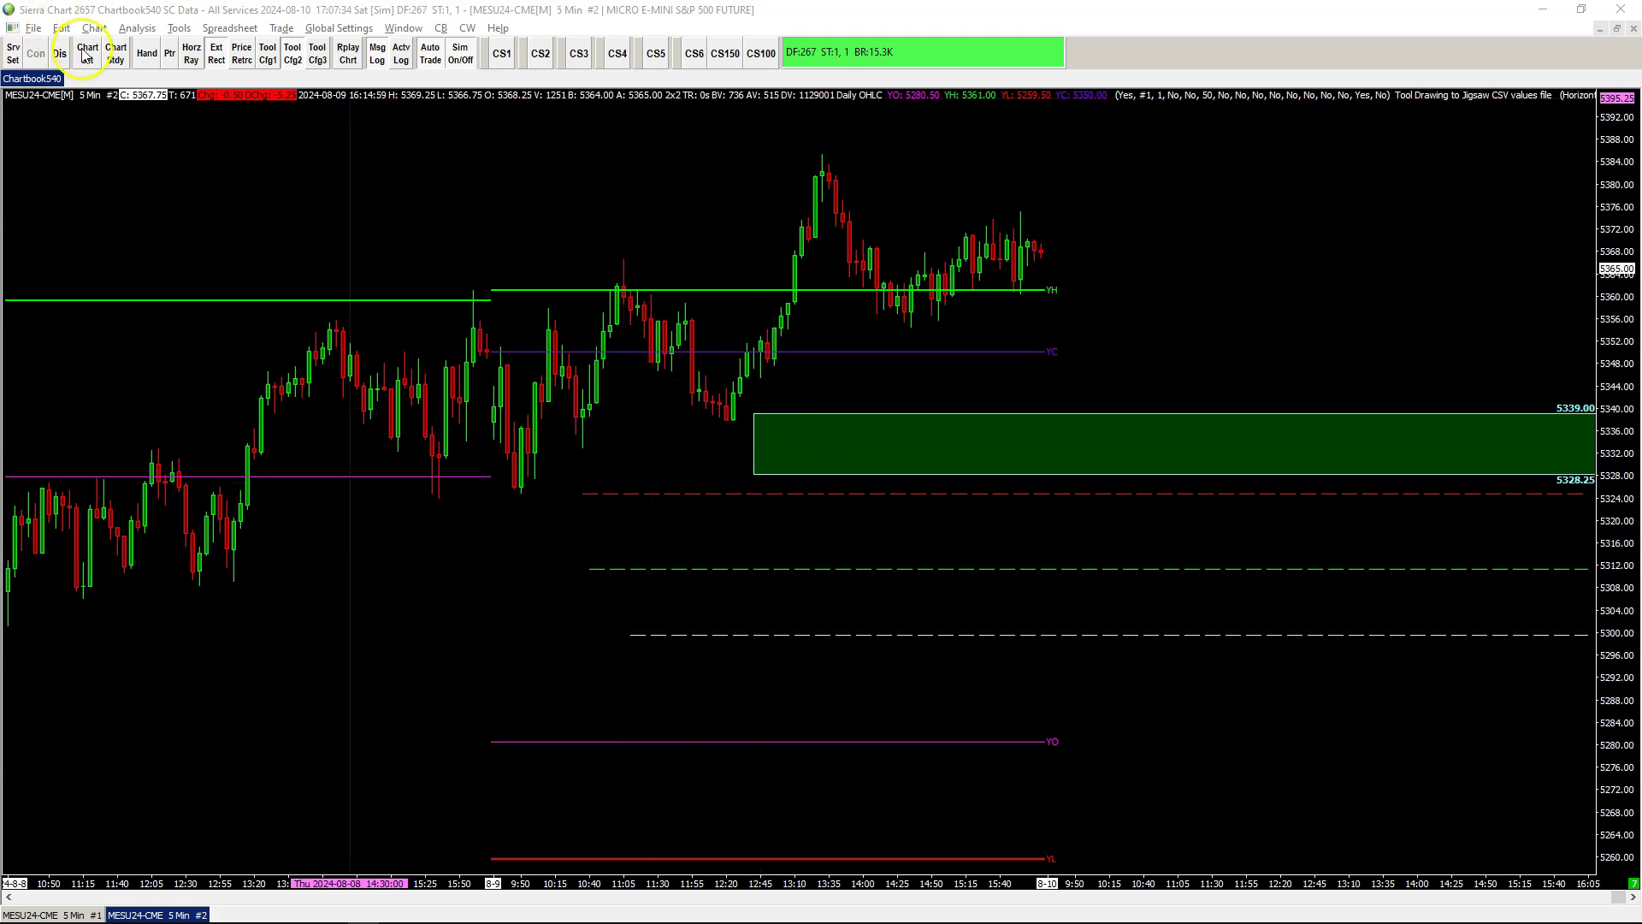
Set the Extending Rectangle Lines option of the ID:4 Tool Drawing to Jigsaw study to only the top and bottom lines, and check es.csv in Notepad++
click(112, 57)
click(924, 349)
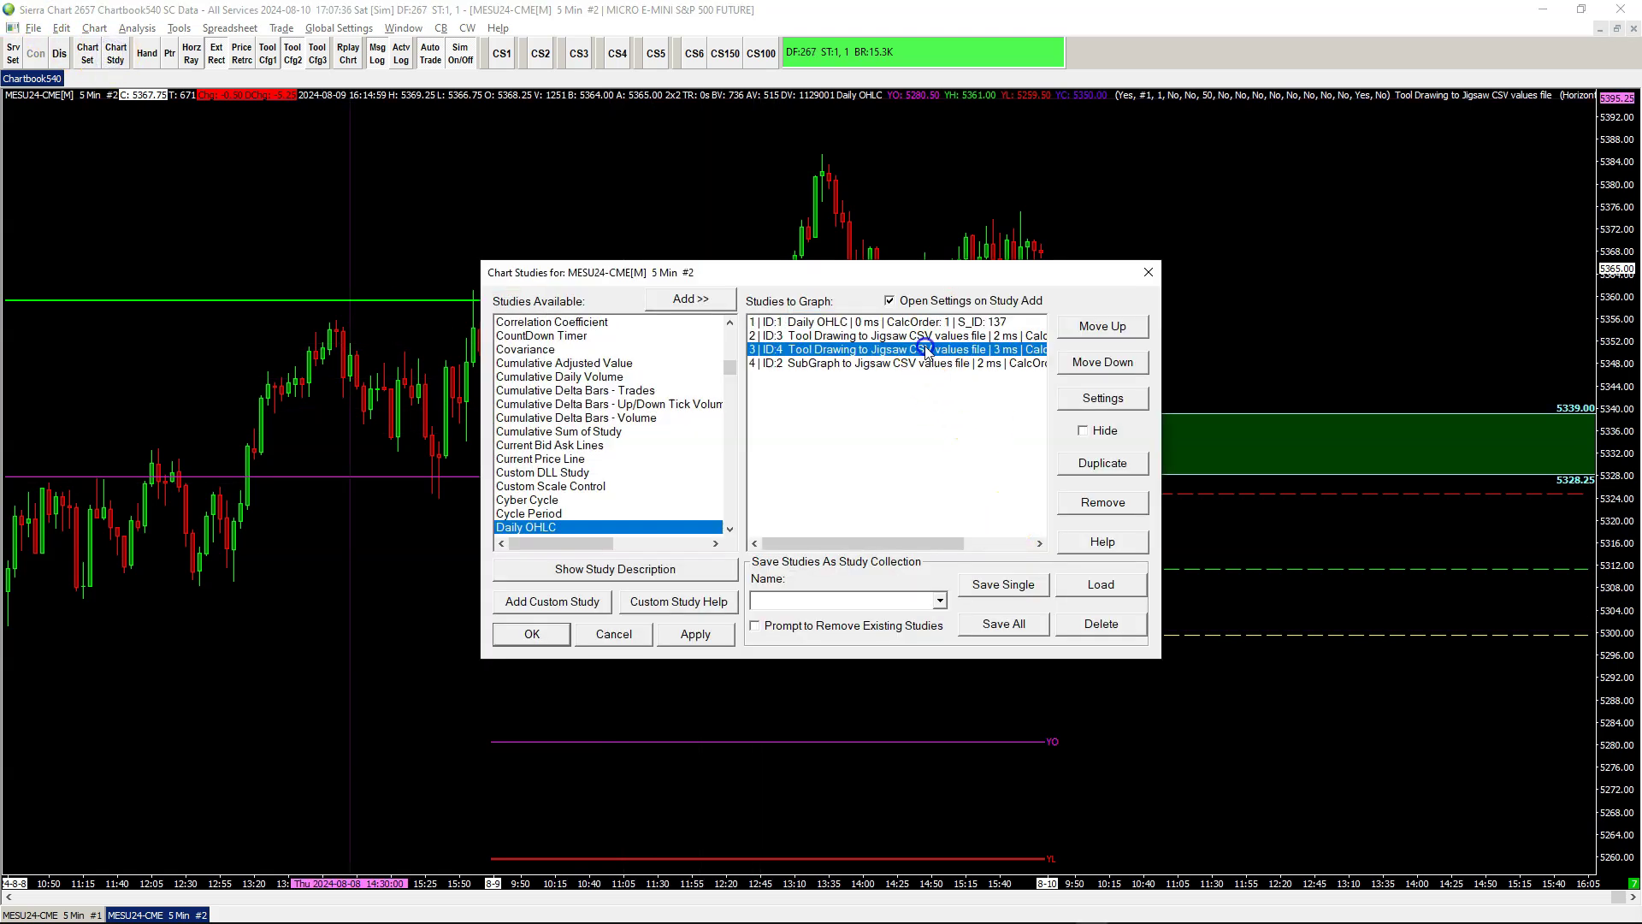
click(1101, 399)
click(1022, 309)
click(757, 640)
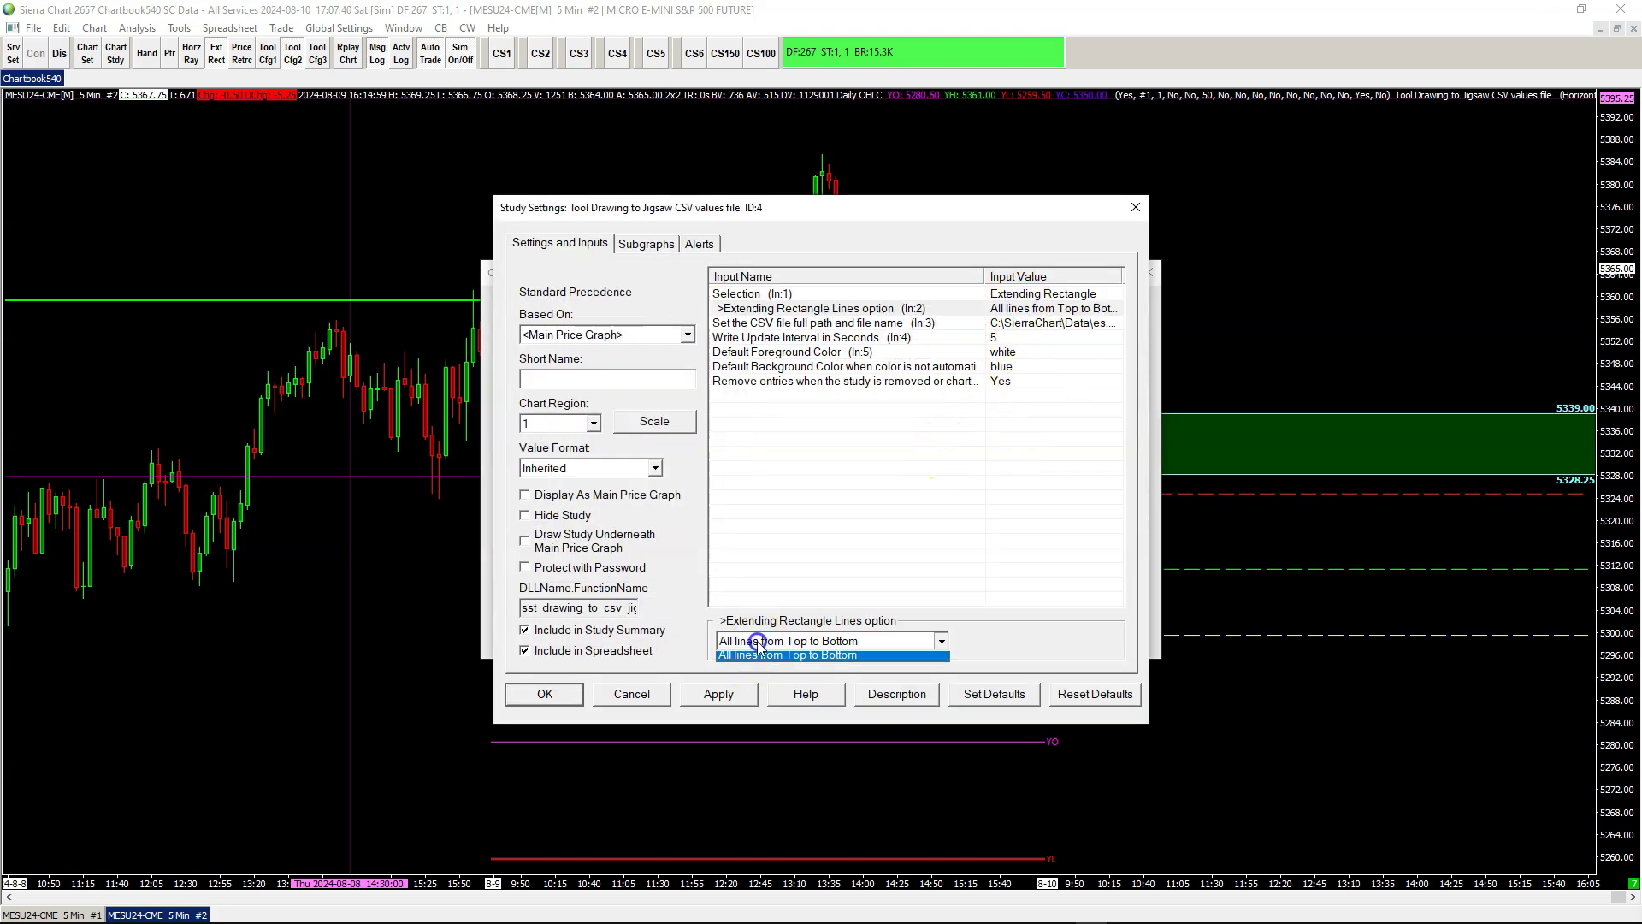
click(757, 660)
click(556, 692)
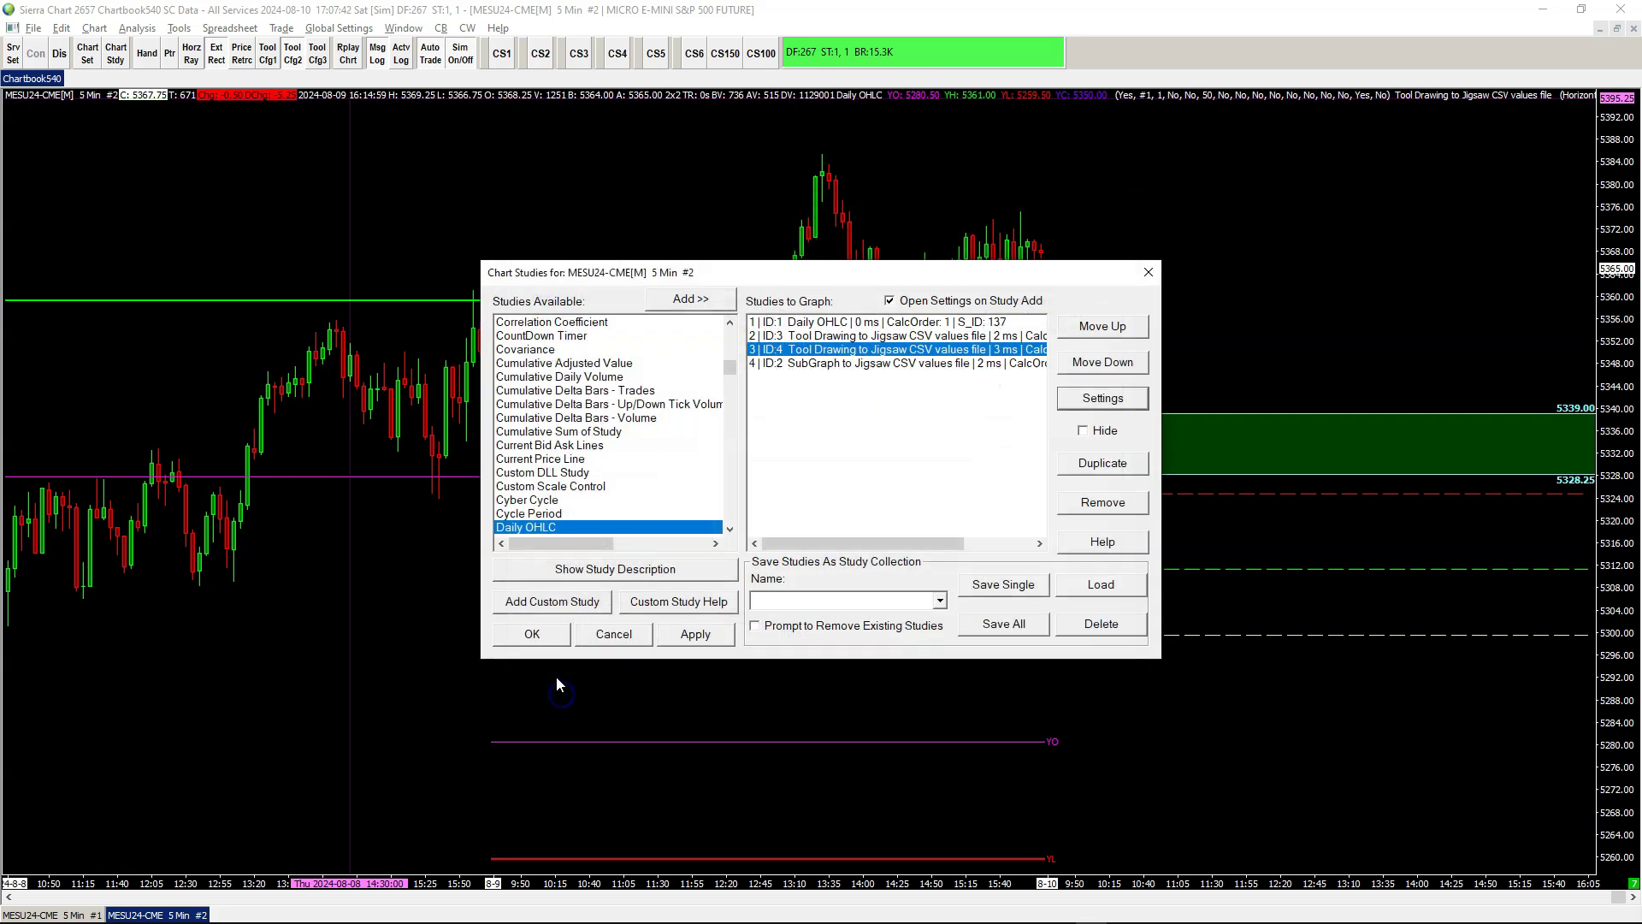
click(532, 633)
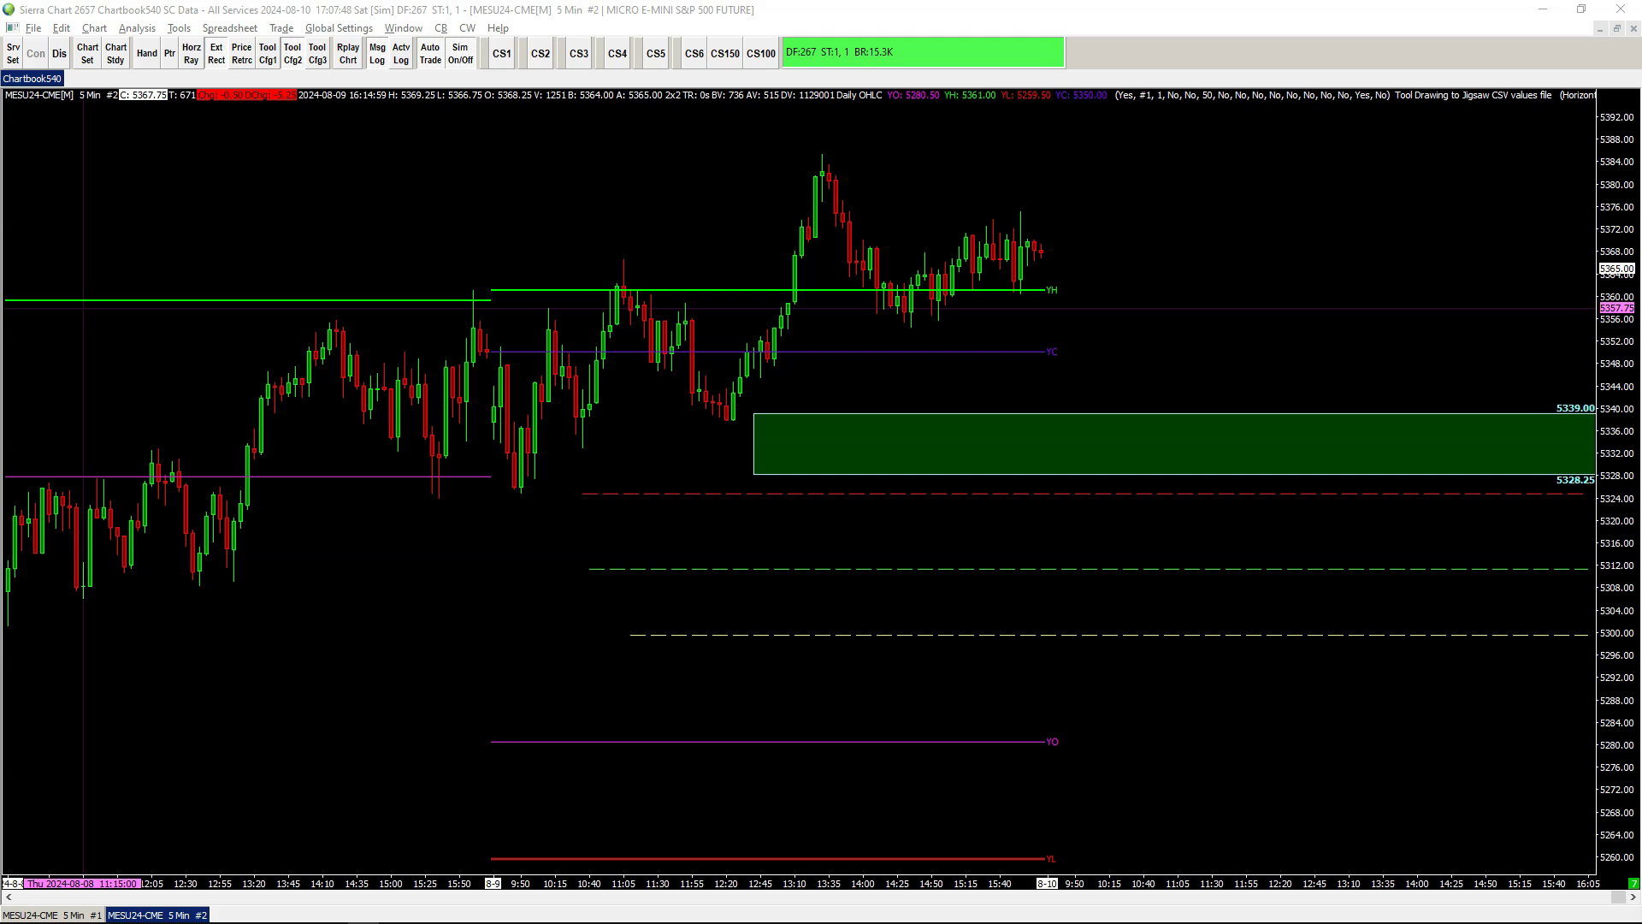
key(alt+Tab)
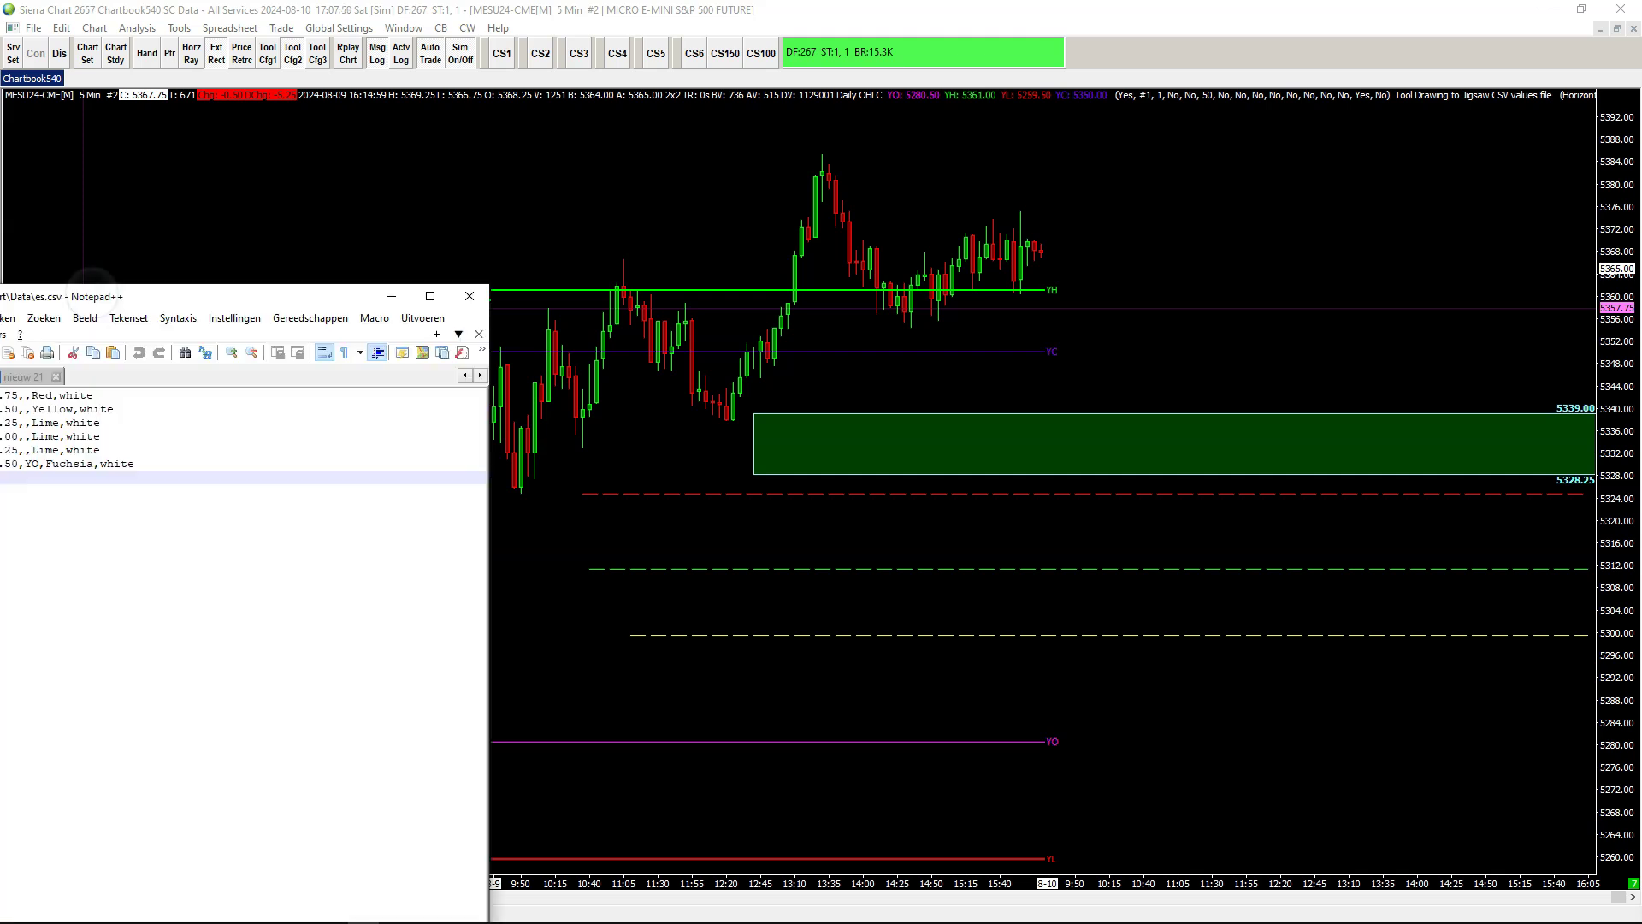
Change the Daily OHLC study's Open (SG1) subgraph to yellow with the short name YOYO and apply it to the chart
click(118, 57)
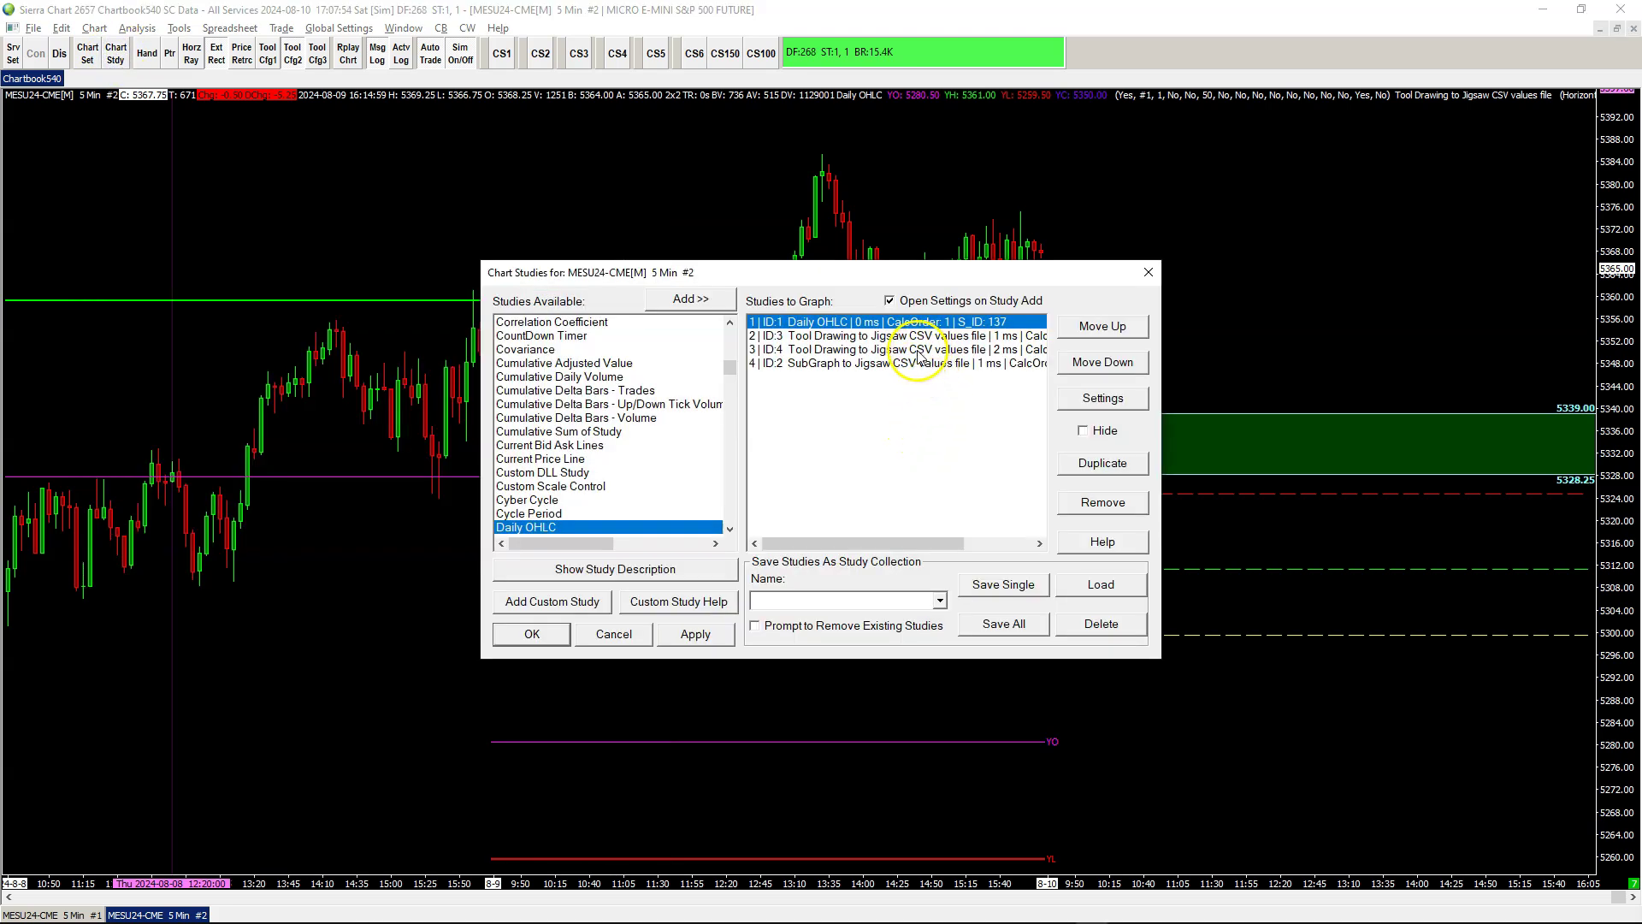
click(1103, 398)
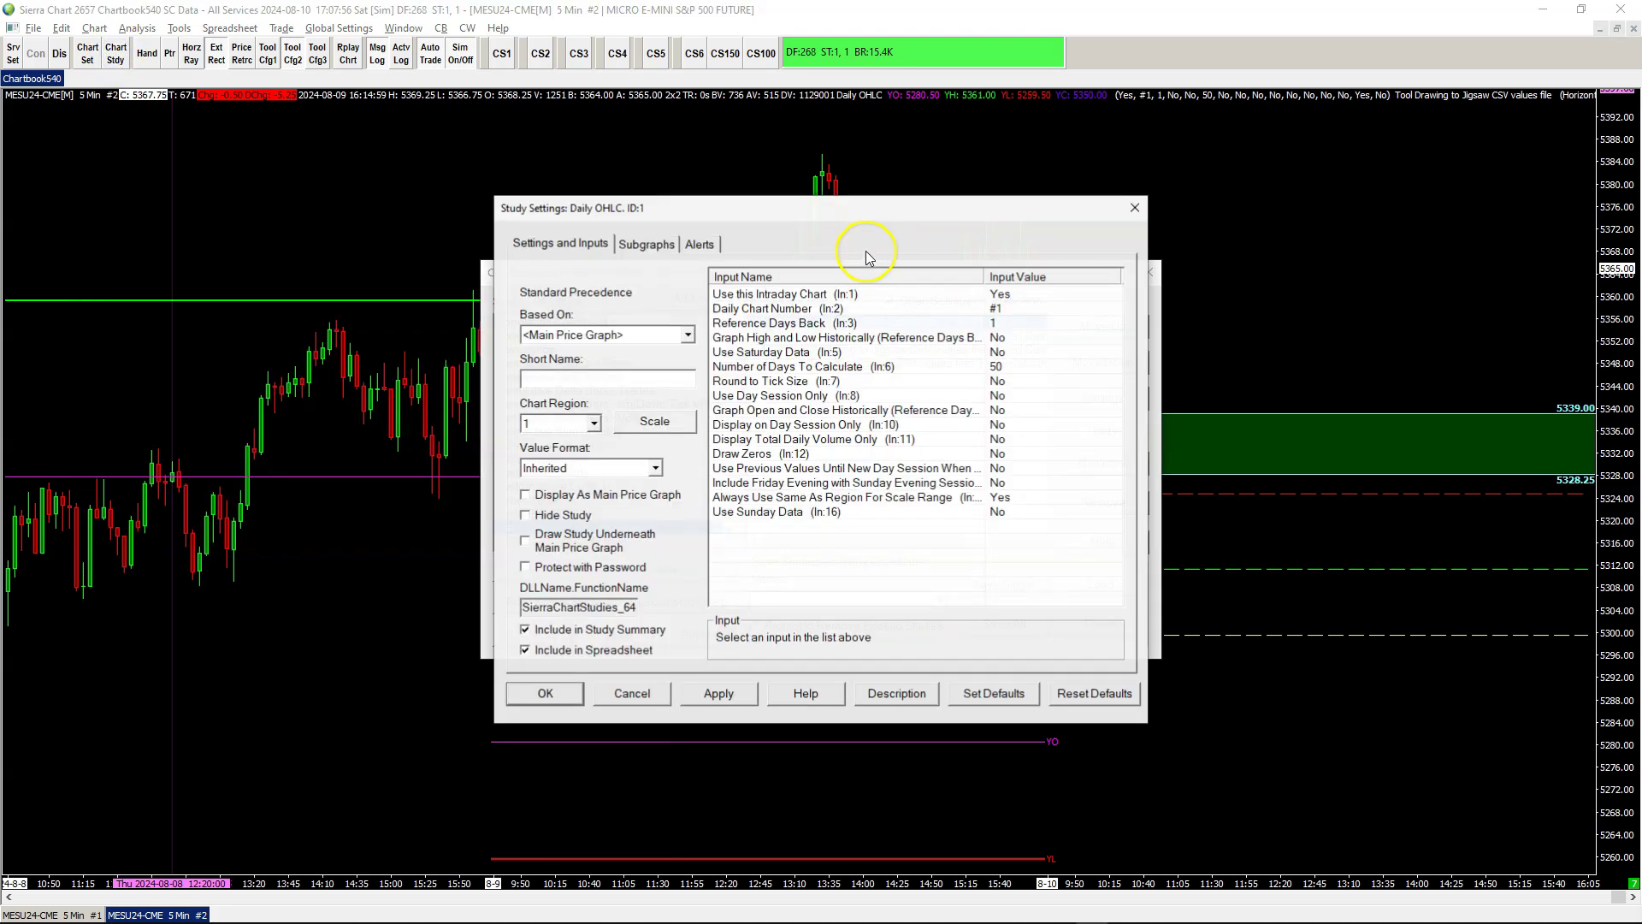
click(652, 244)
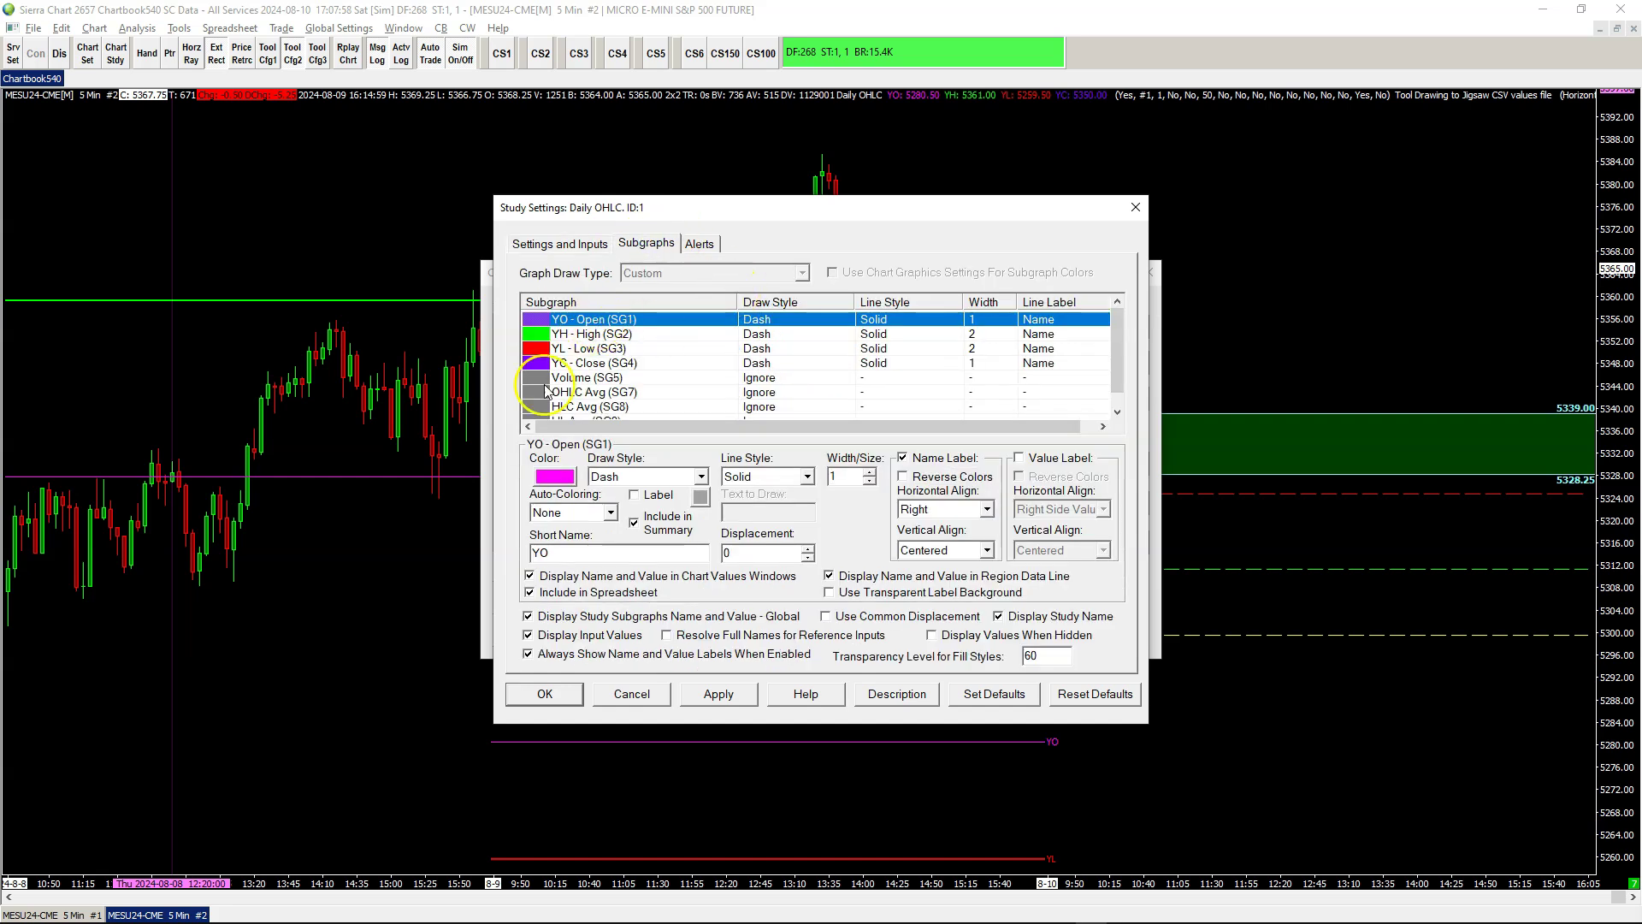
click(565, 476)
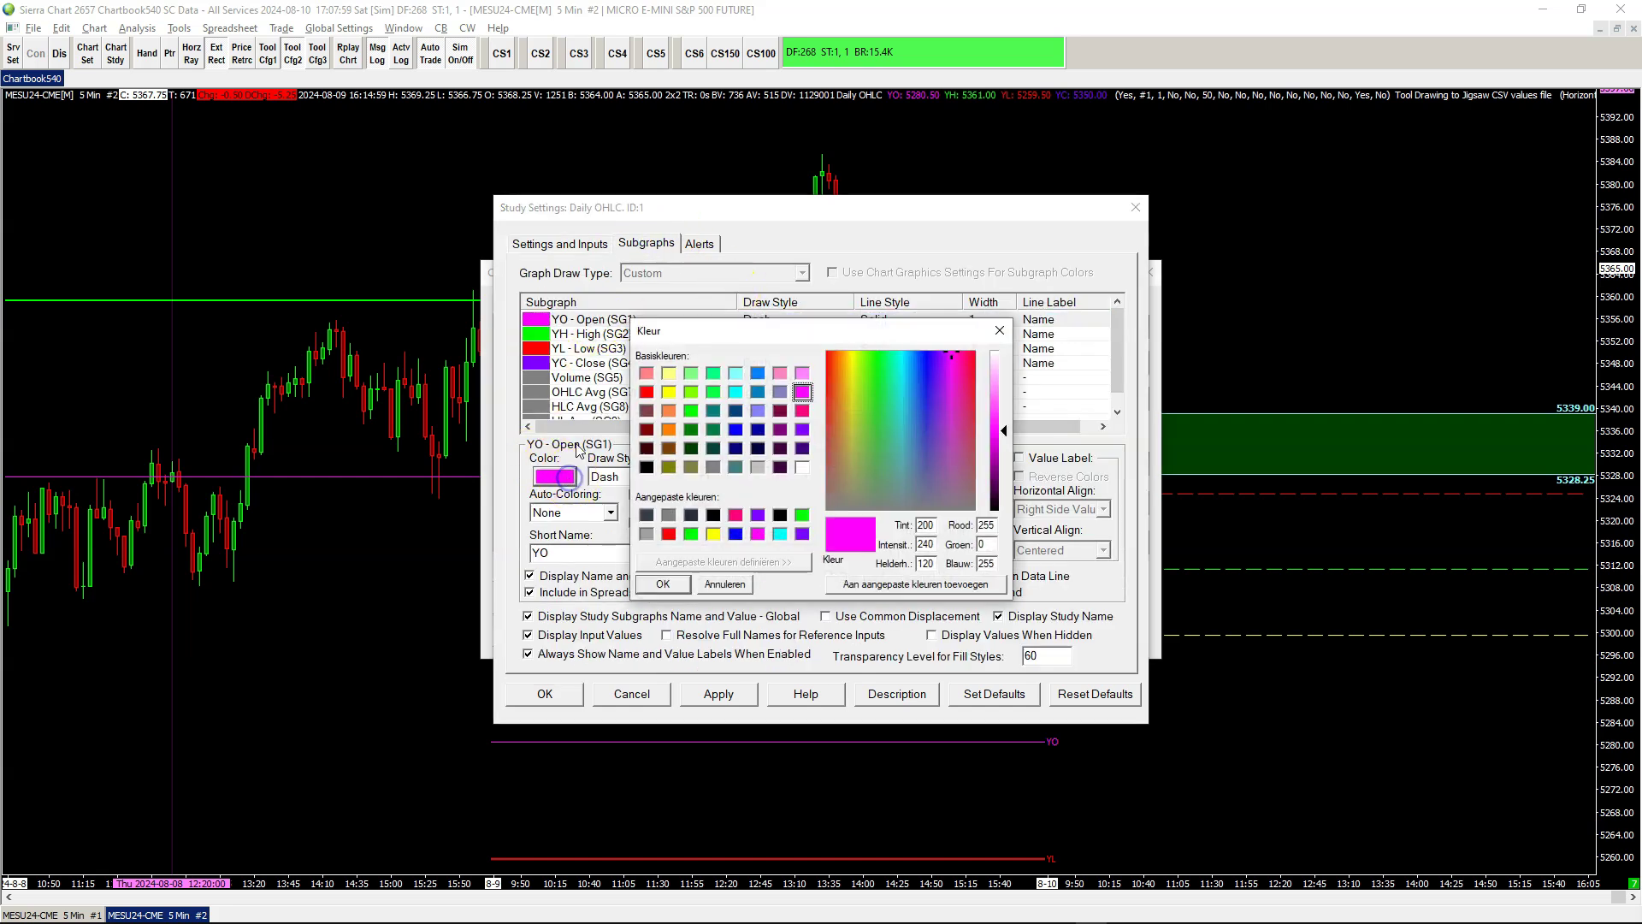
click(669, 392)
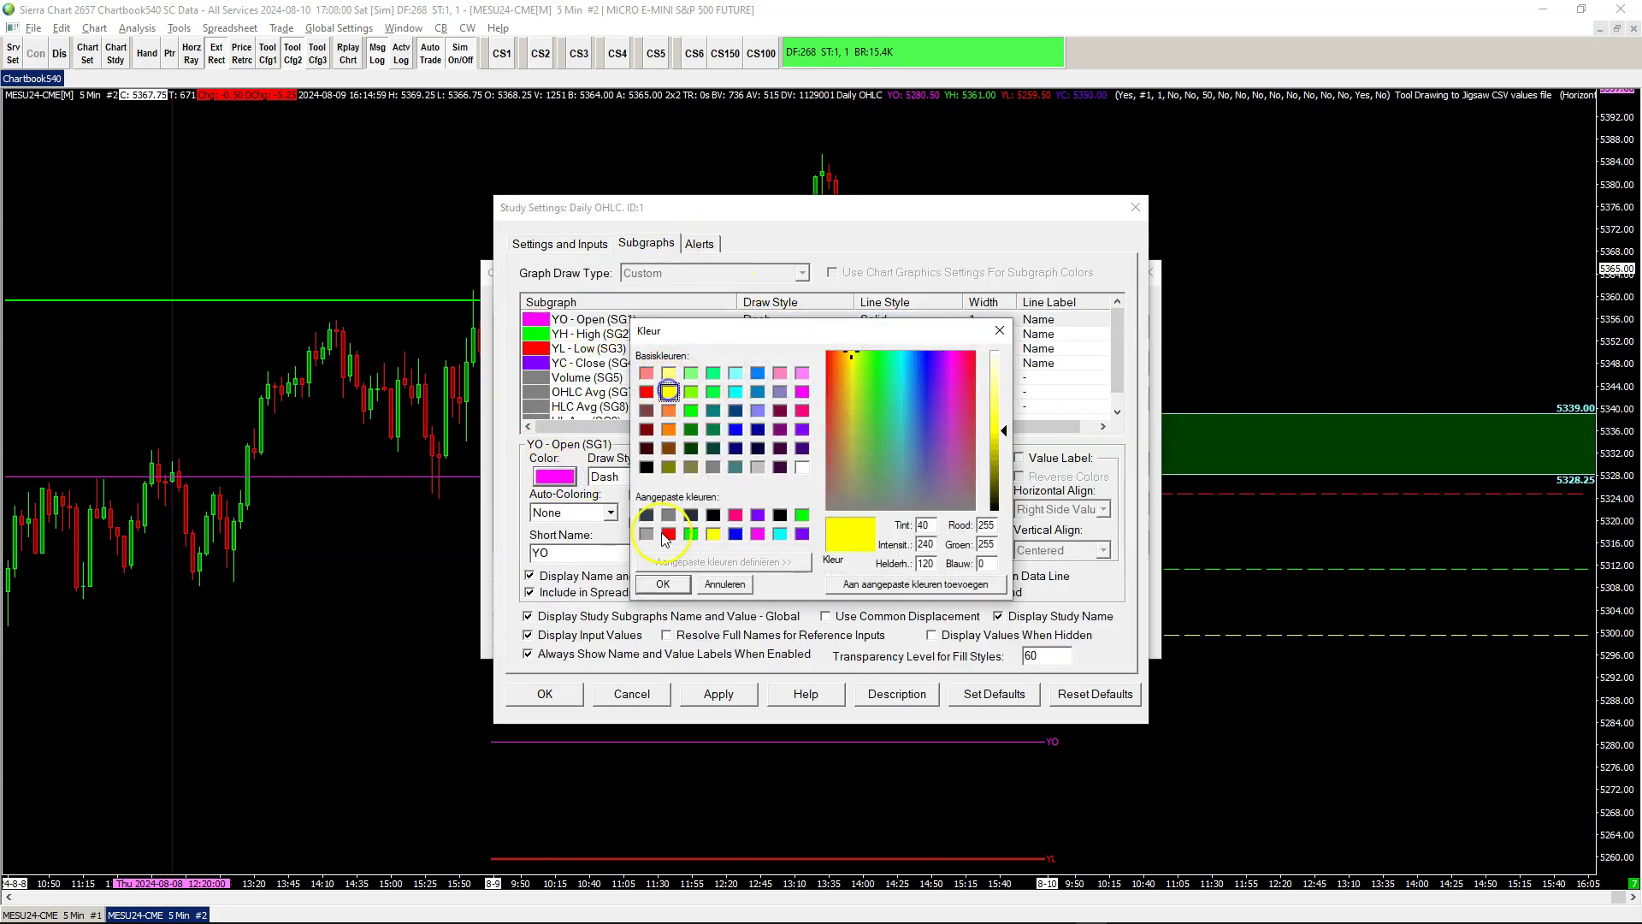
click(666, 585)
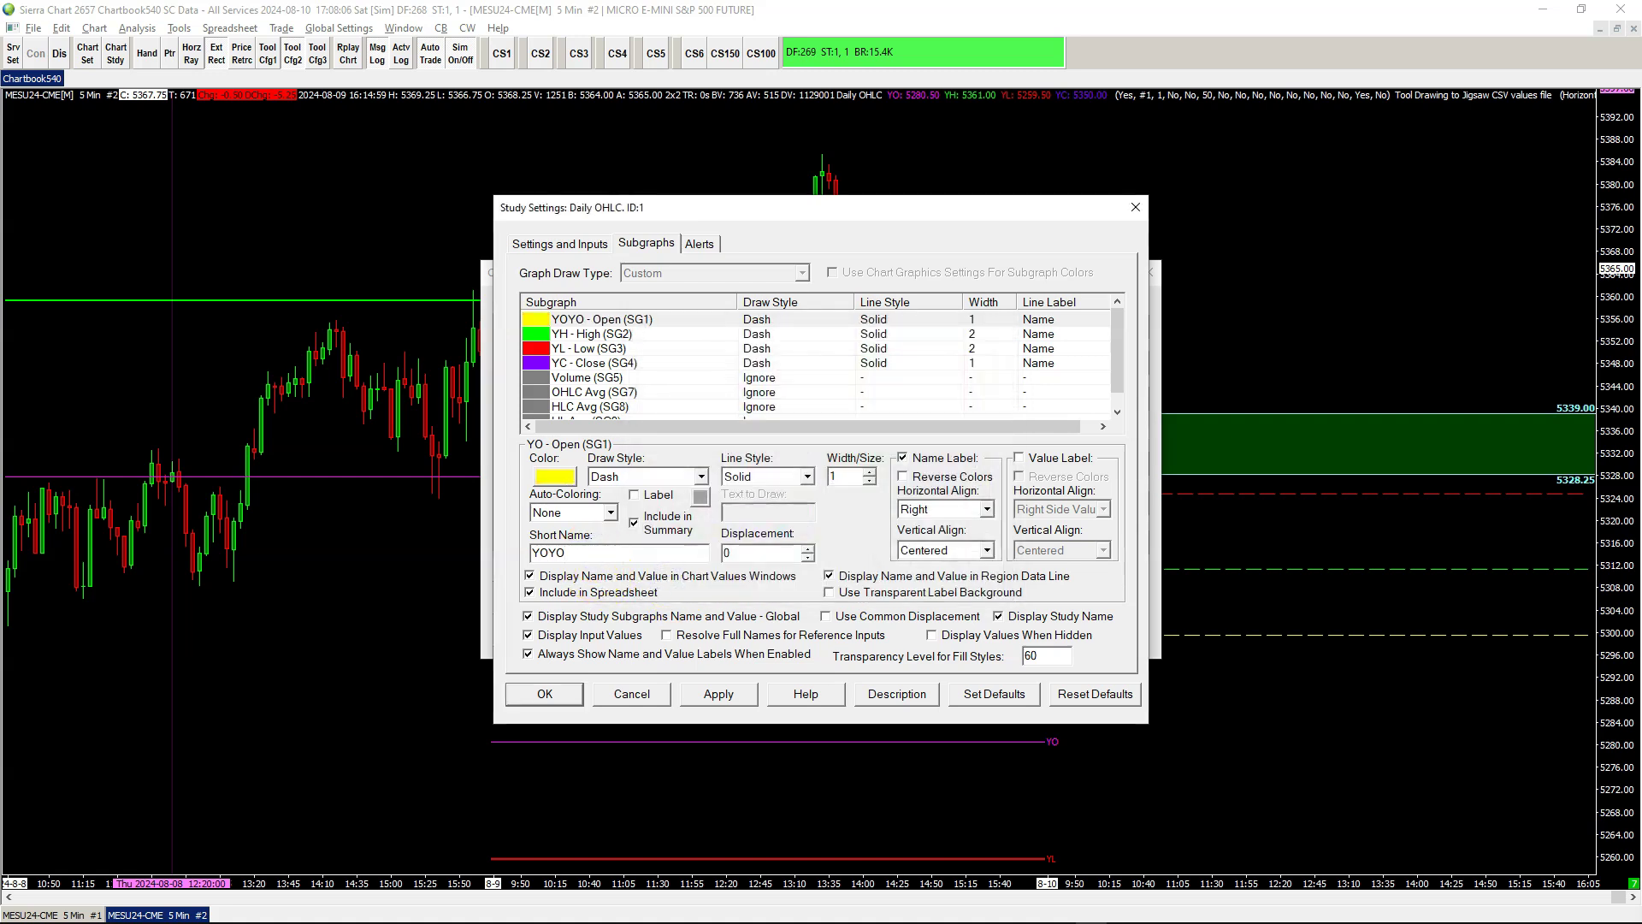
click(532, 693)
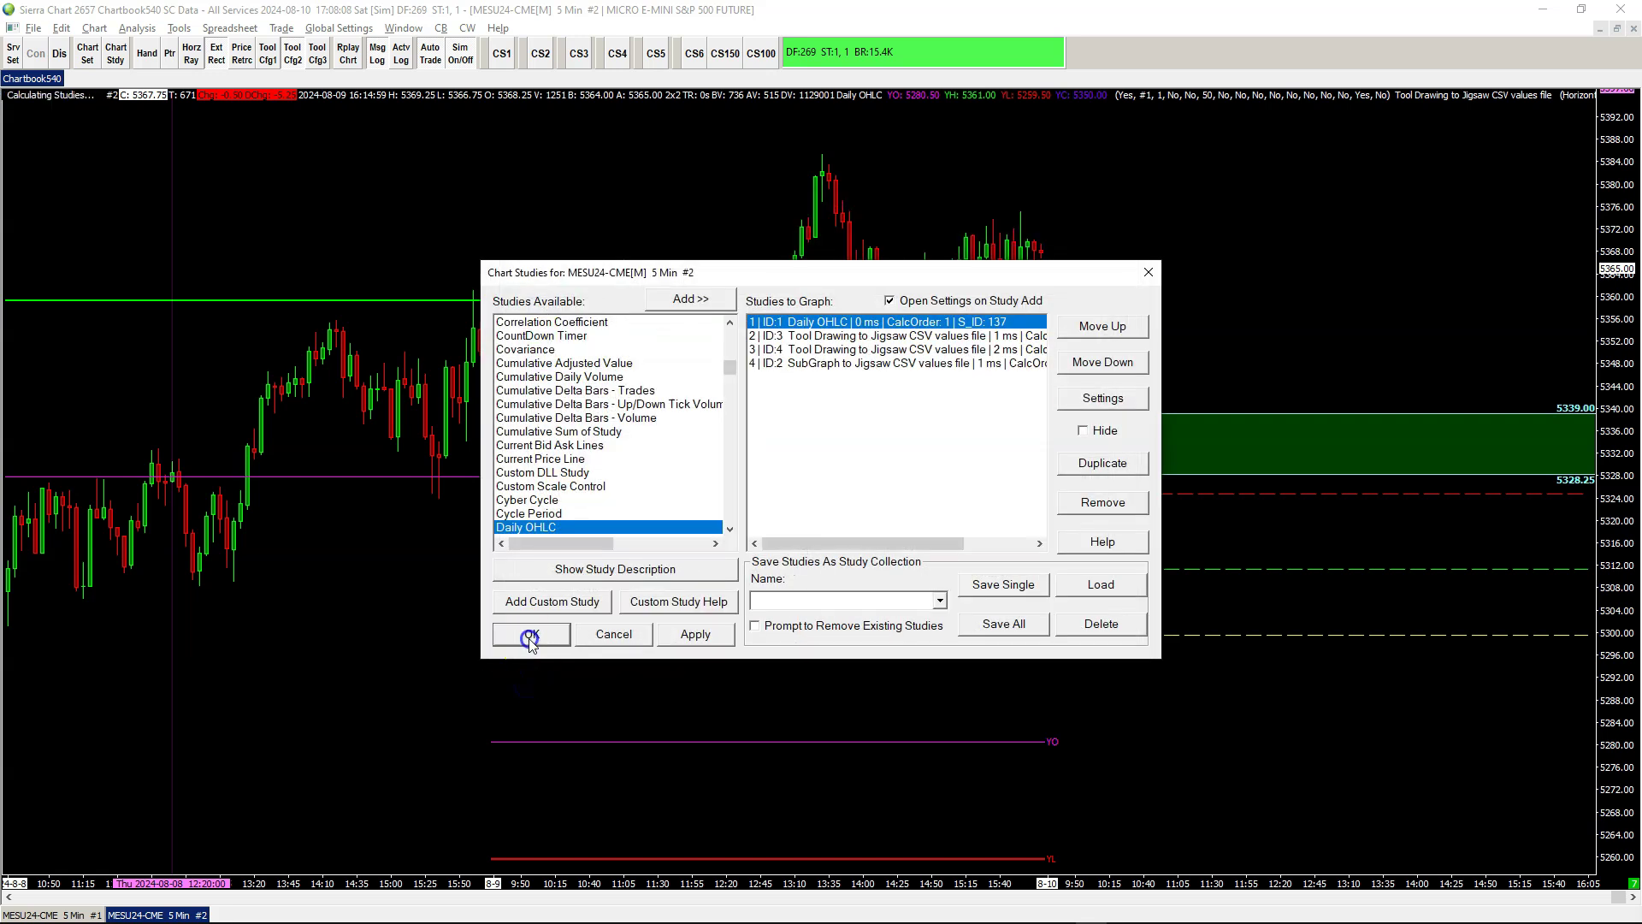
click(531, 637)
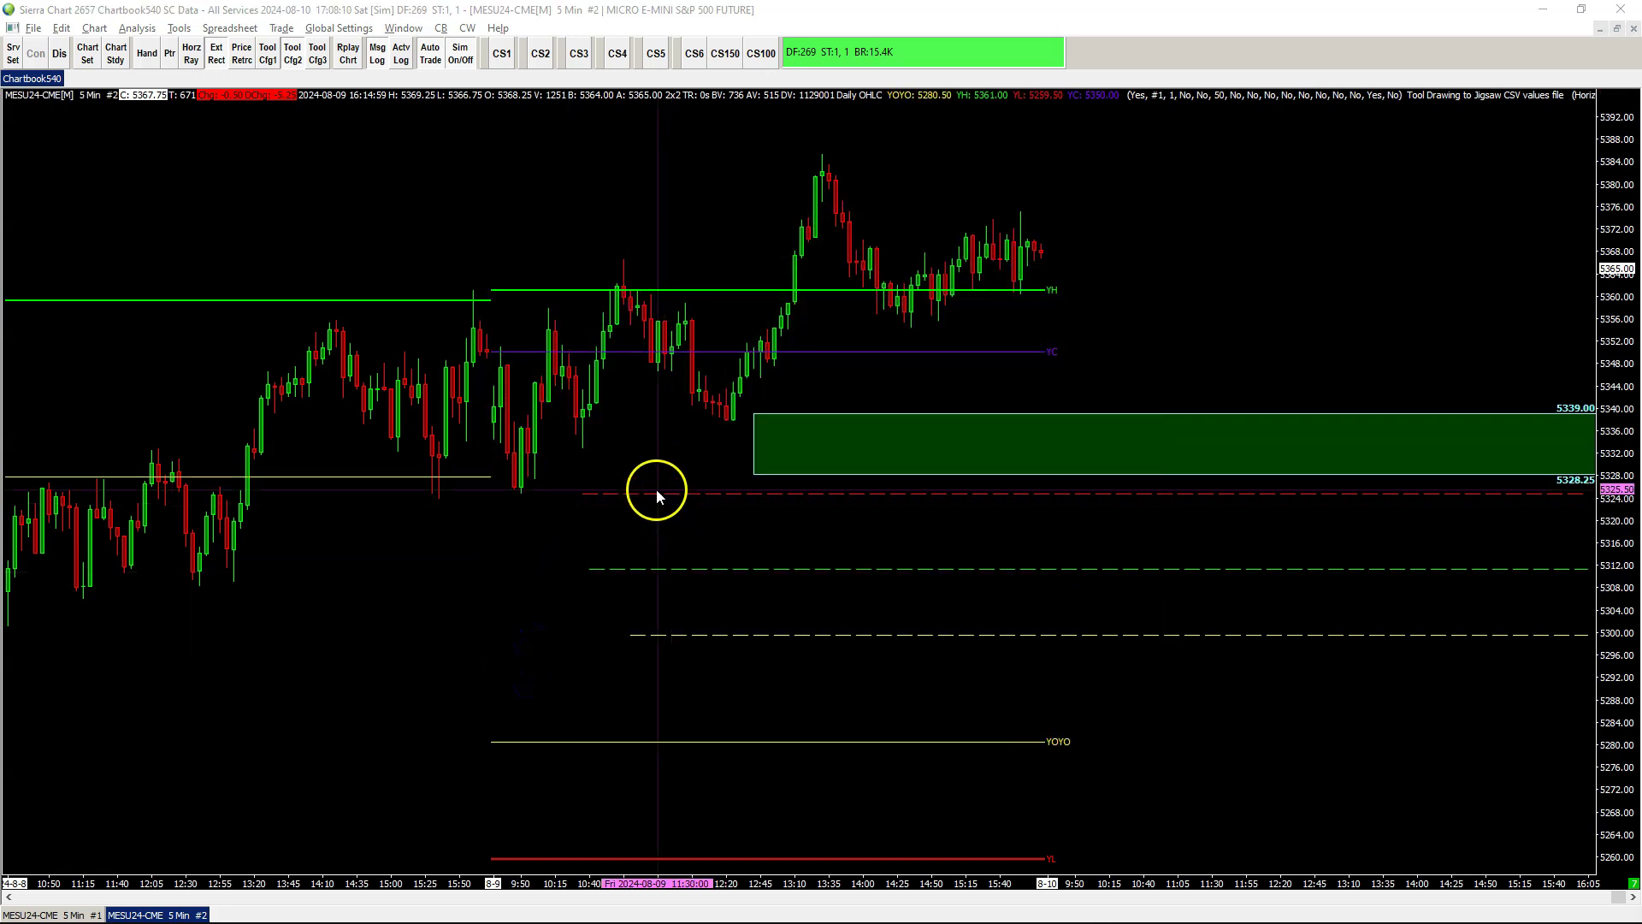
Switch to Notepad++, reload es.csv, highlight the name, color and full line of the Daily OHLC Open entry, and return to the chart
double_click(178, 286)
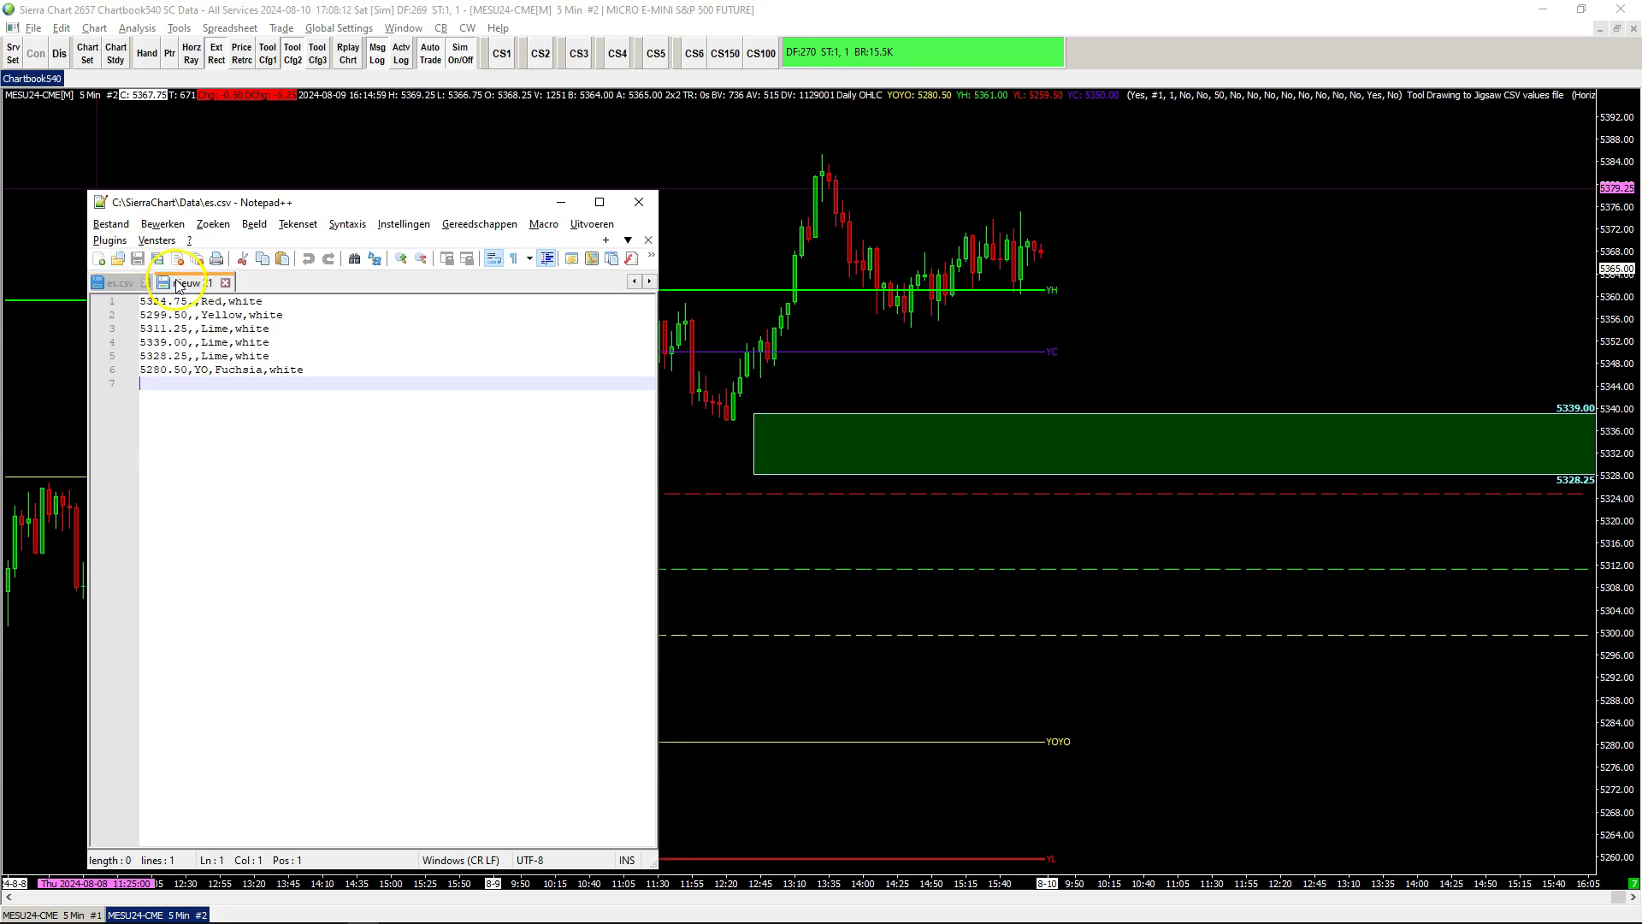
click(120, 283)
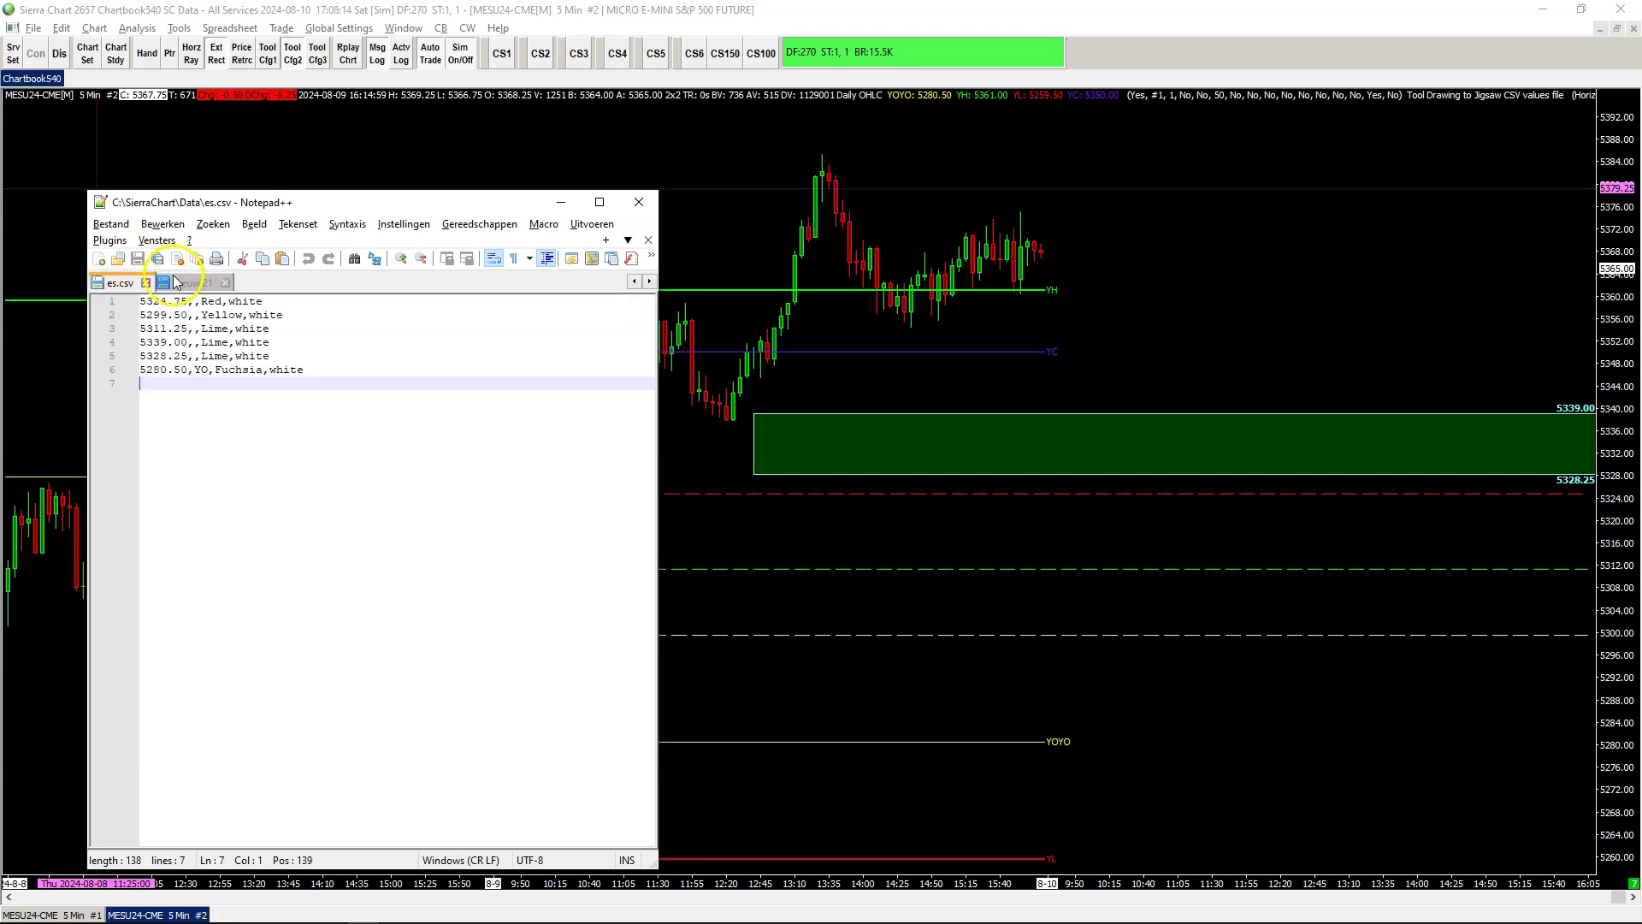
click(180, 283)
click(125, 283)
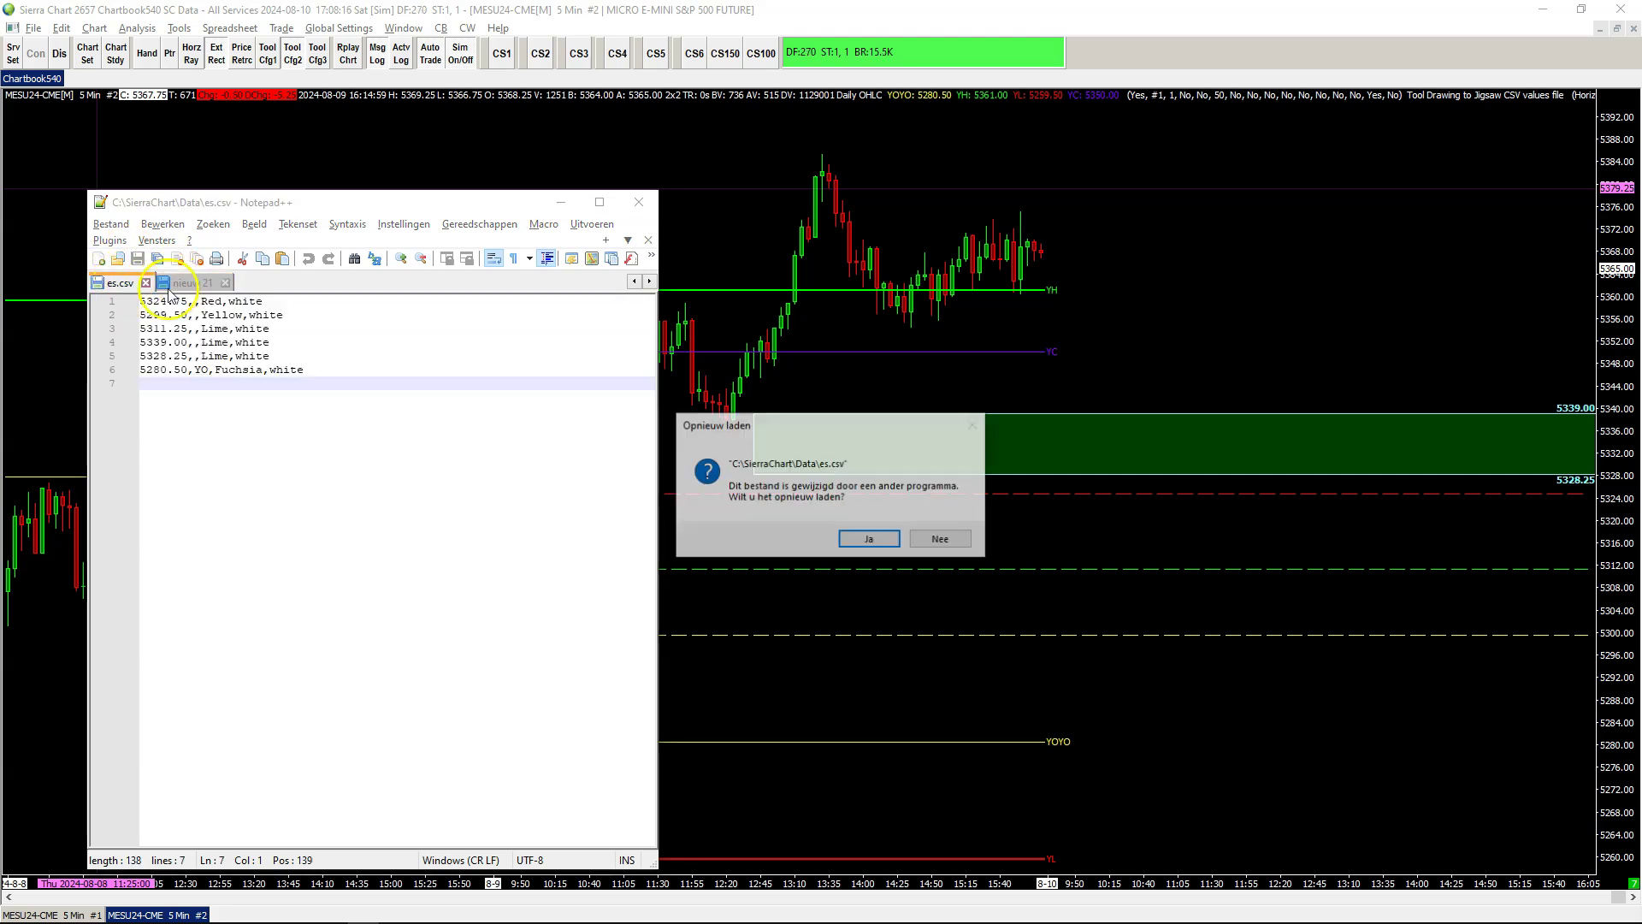
click(871, 539)
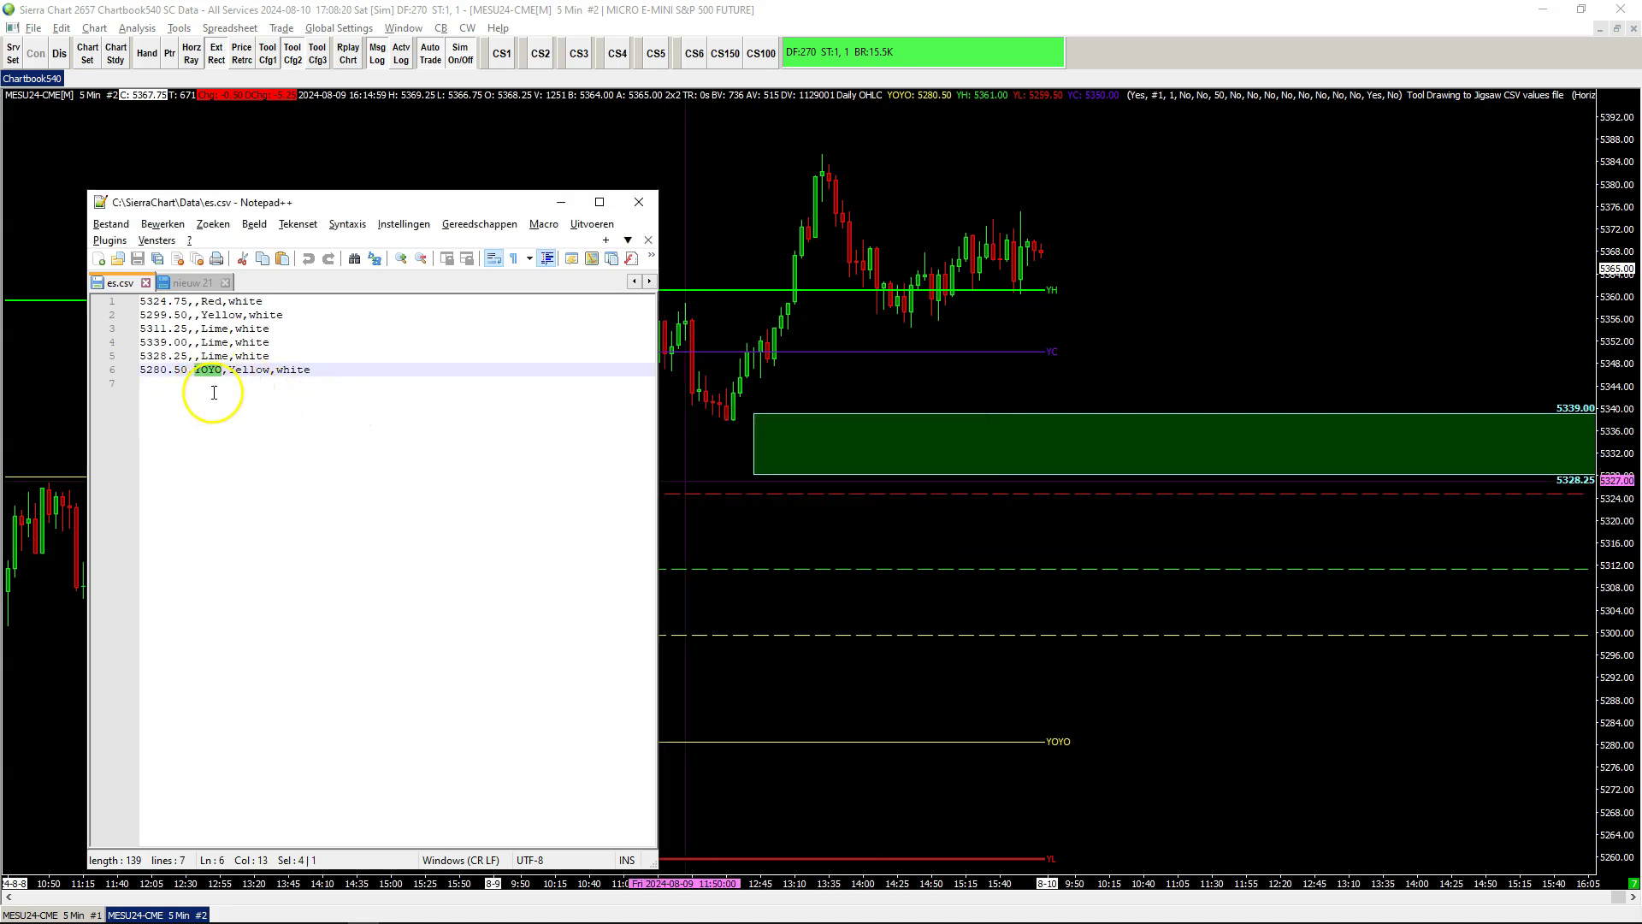
double_click(249, 369)
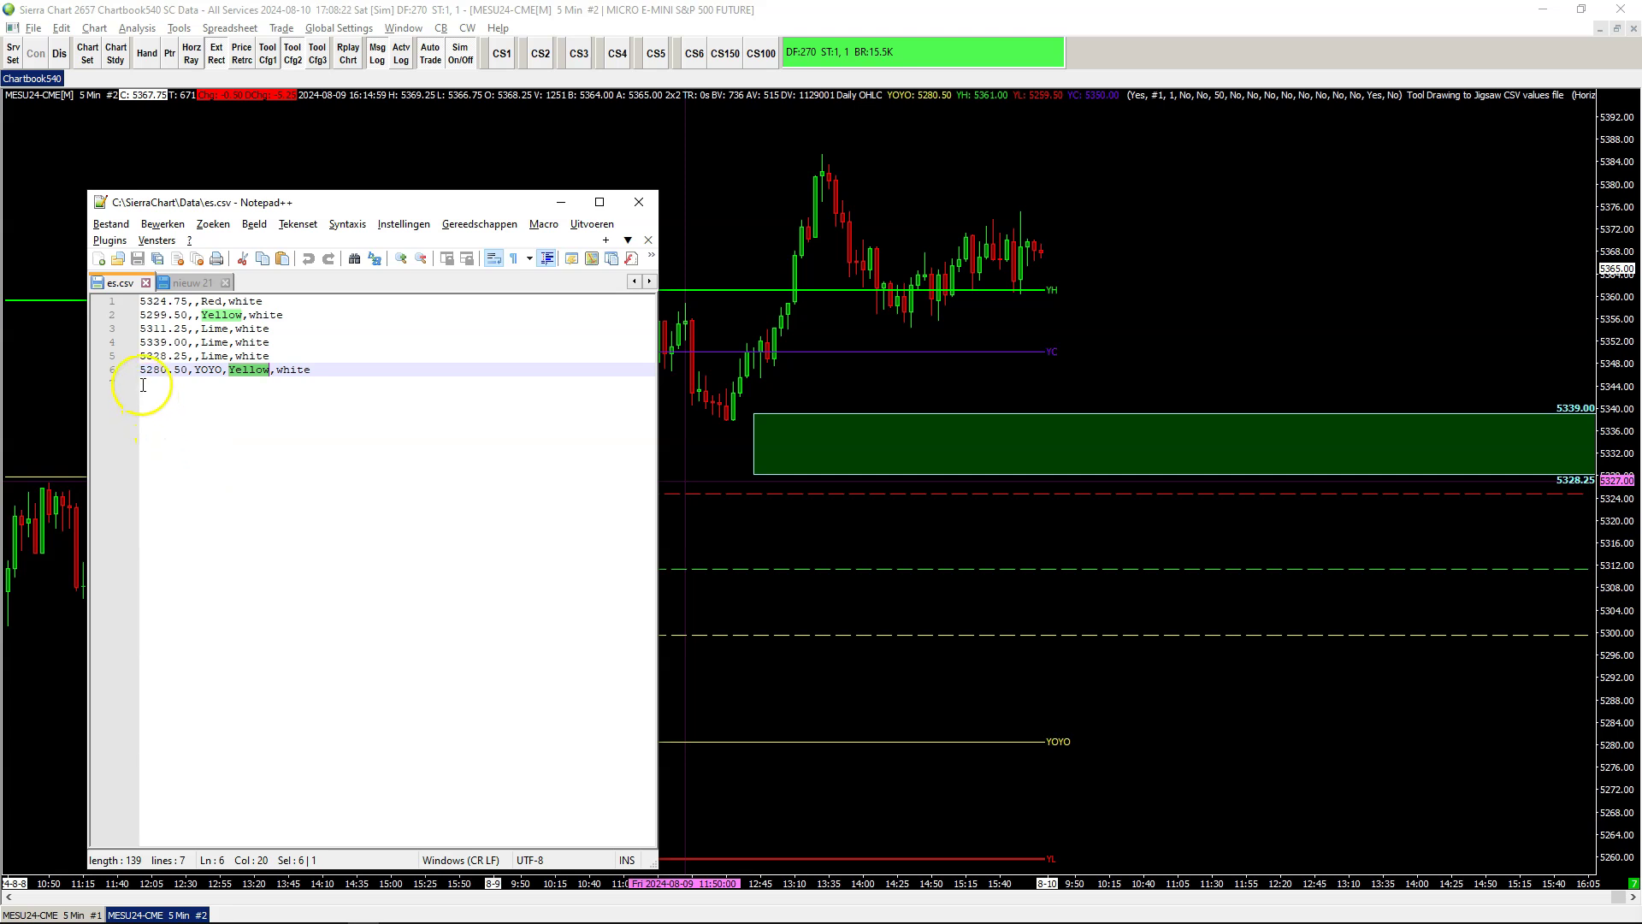
drag(143, 373, 322, 370)
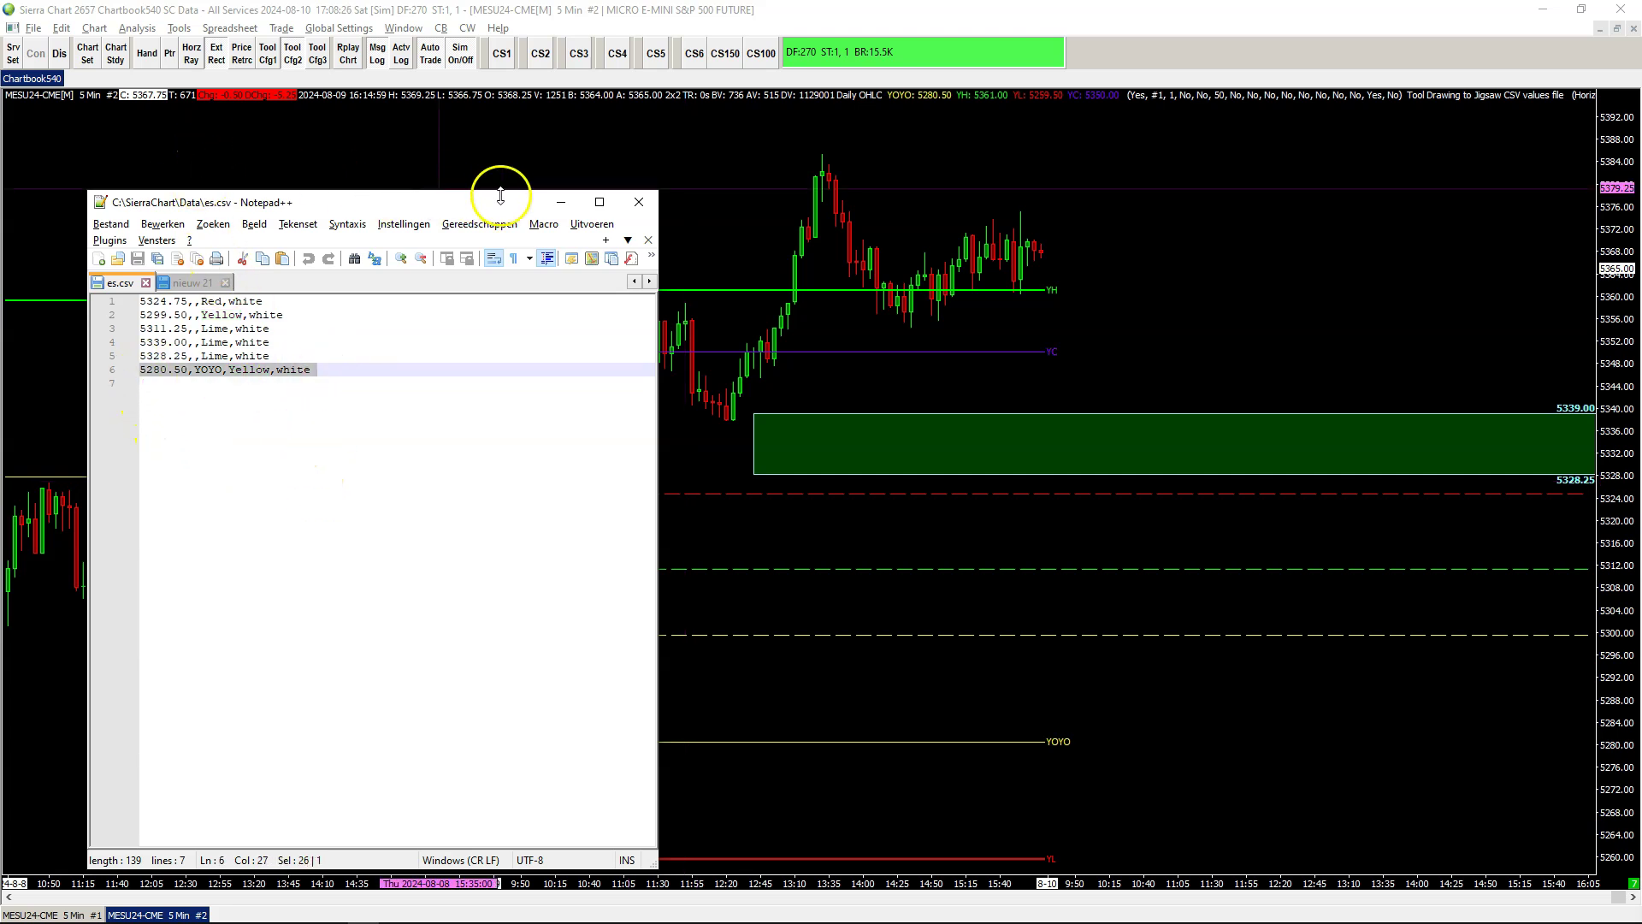
click(557, 203)
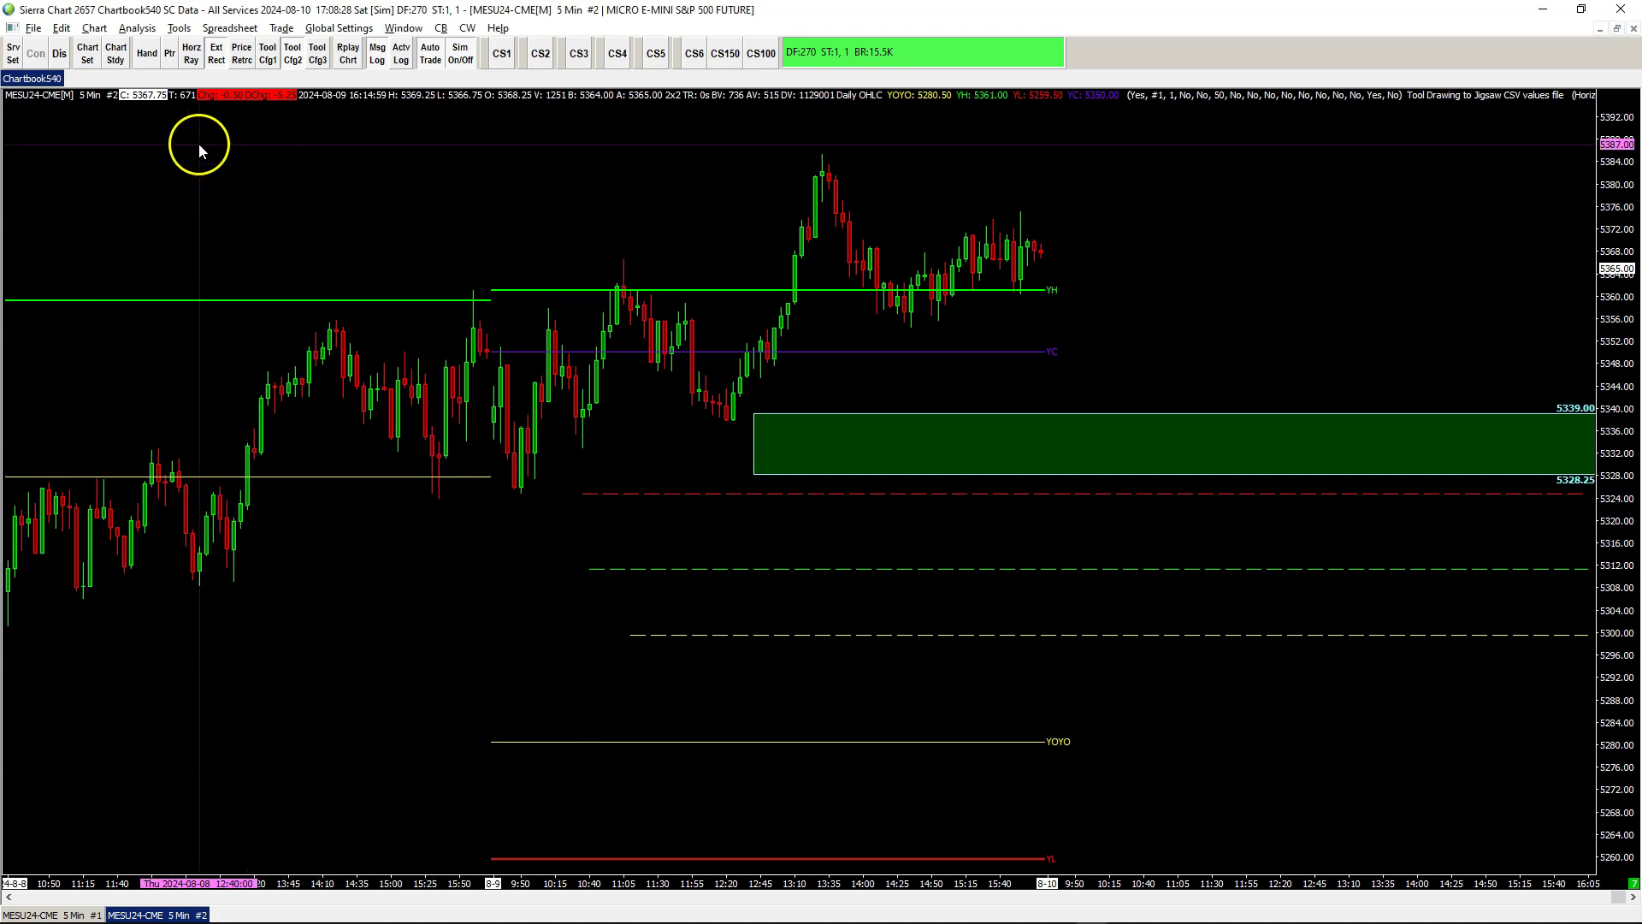